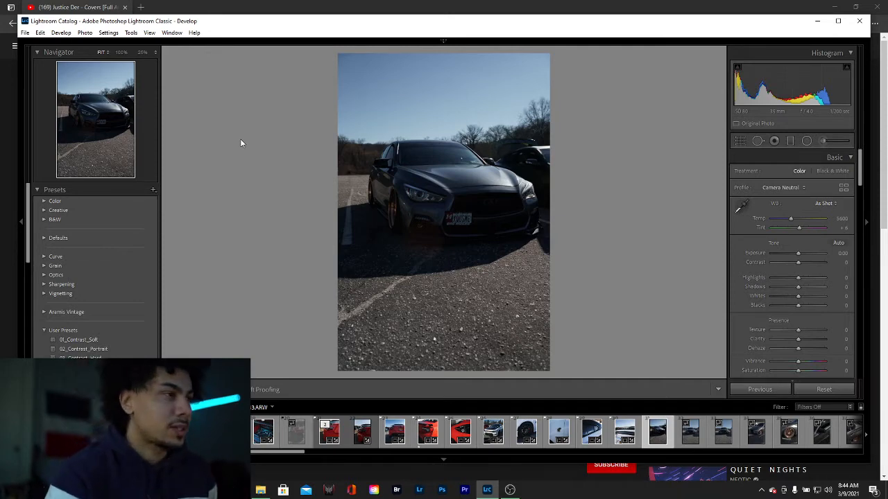
Step: Maximise the window and set the car photo's crop aspect ratio to 4 x 5 / 8 x 10
click(840, 21)
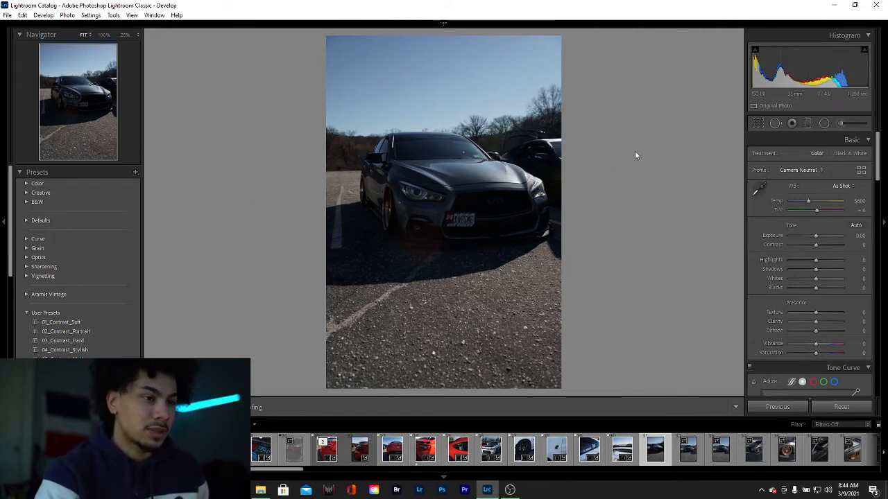
click(758, 124)
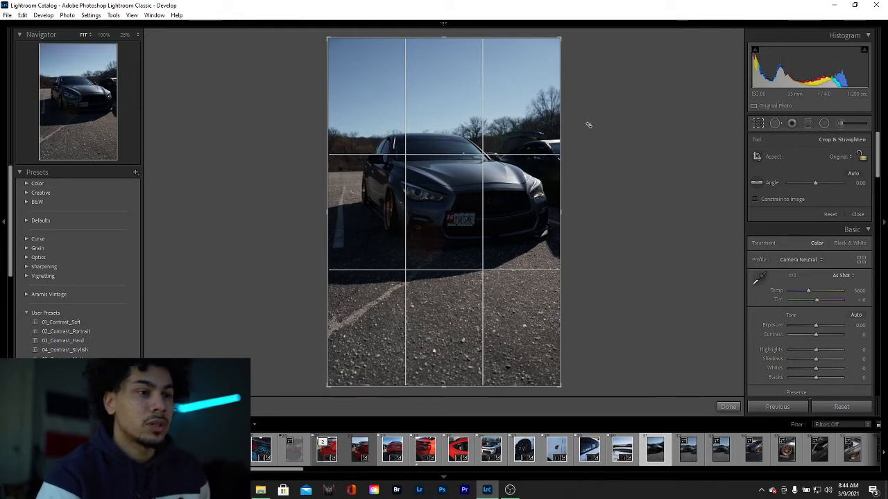
click(841, 158)
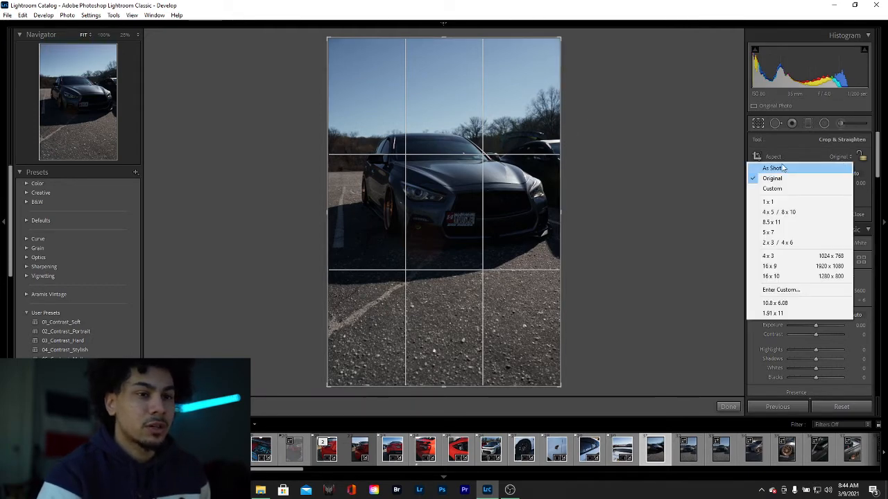
click(785, 217)
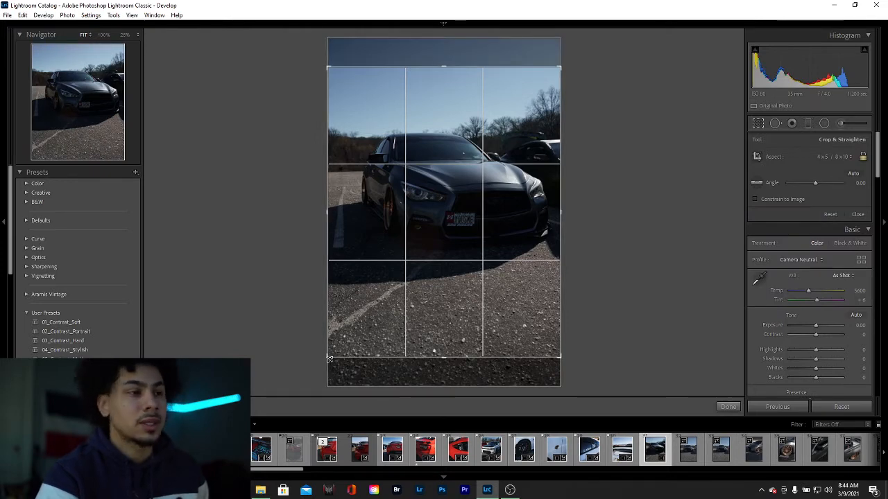
Step: Tighten the crop frame slightly around the car, reposition the photo inside it and apply the crop
drag(329, 359, 333, 354)
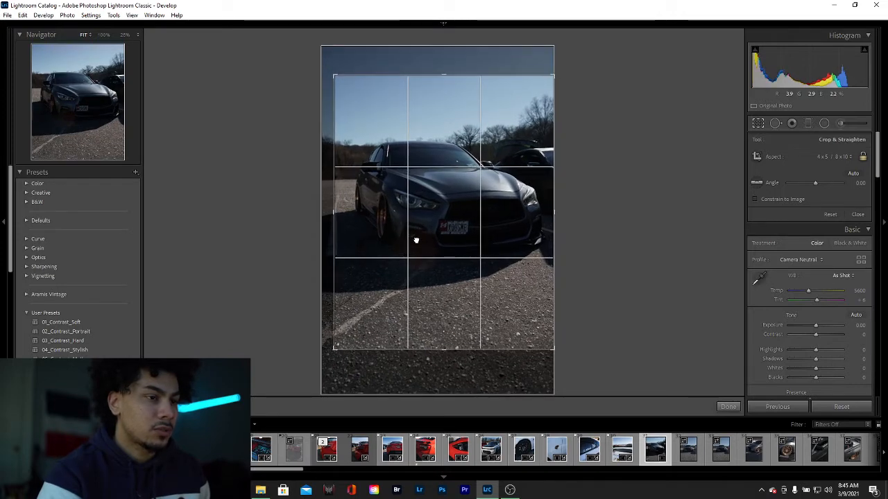
drag(416, 239, 417, 250)
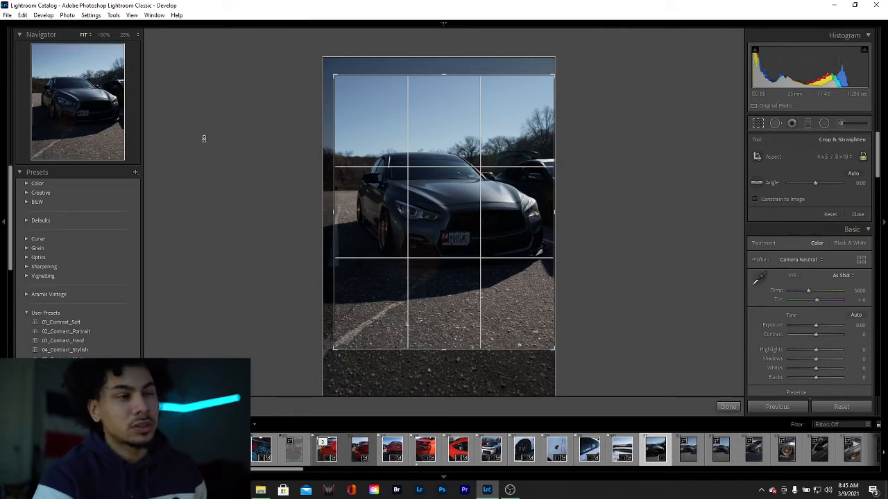
drag(335, 348, 340, 343)
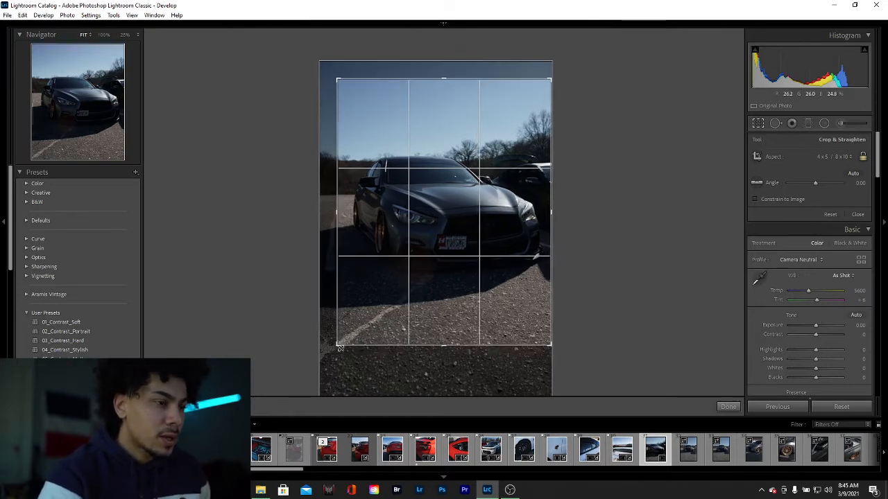
drag(441, 253, 439, 244)
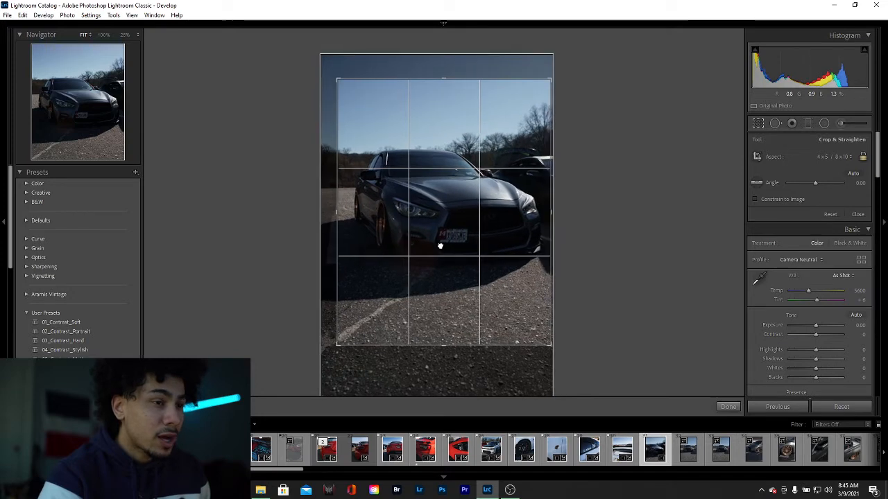
key(Return)
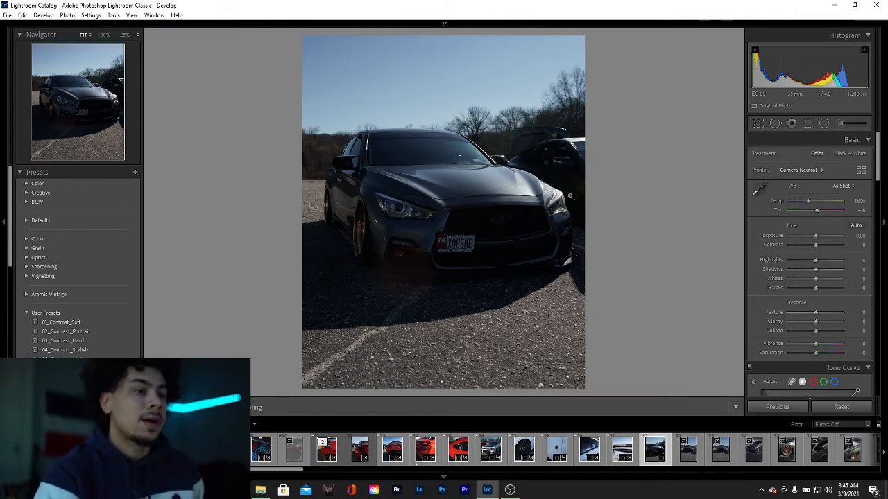
click(758, 123)
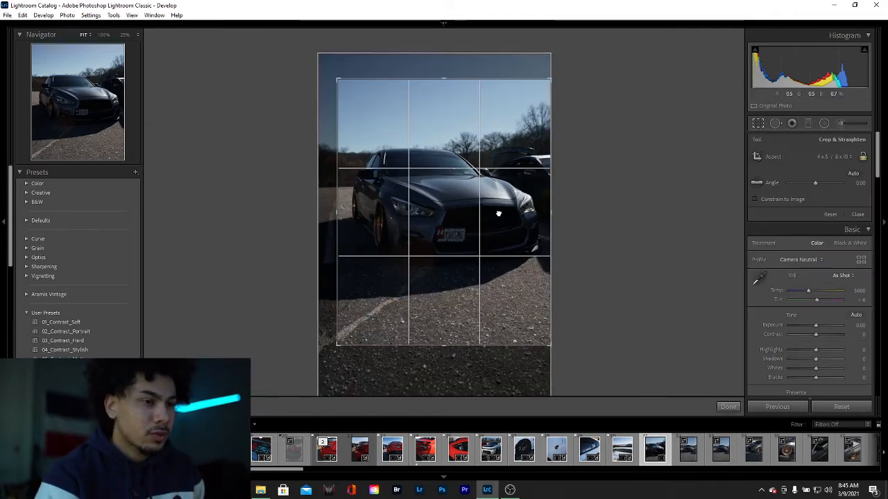
key(Return)
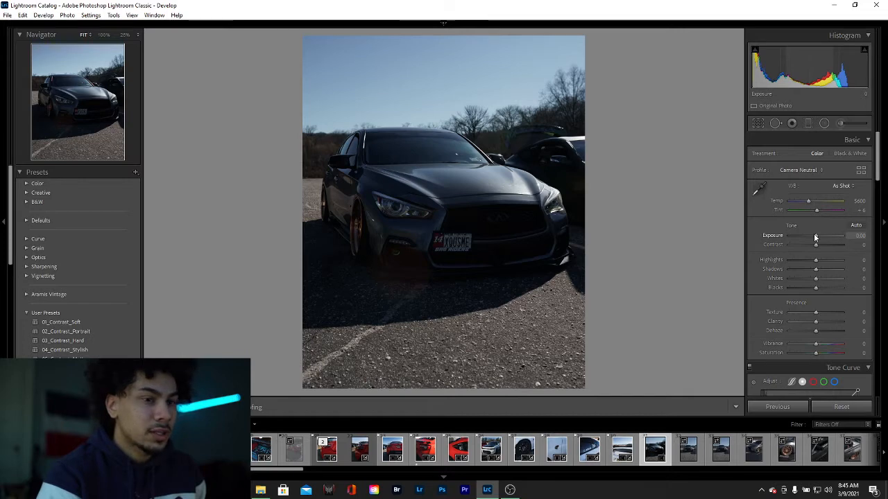
Step: Brighten the cropped photo by setting its exposure to +0.50
drag(815, 237, 818, 240)
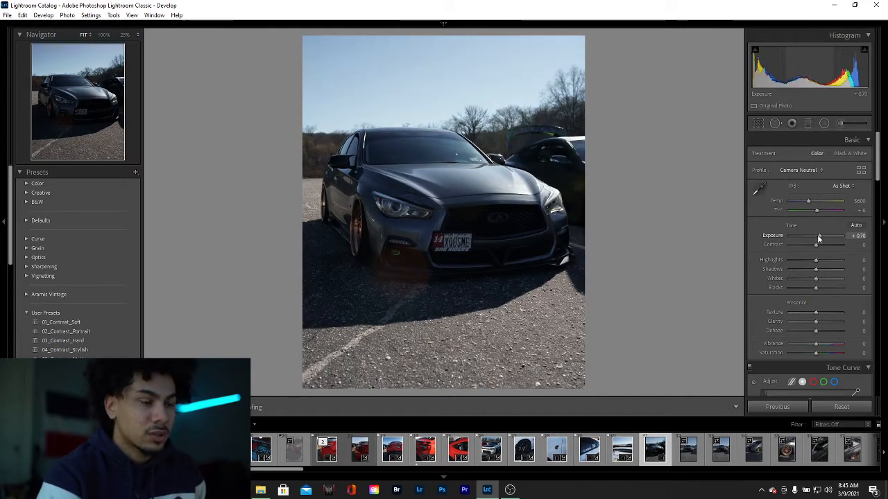
click(856, 236)
text(0)
key(Return)
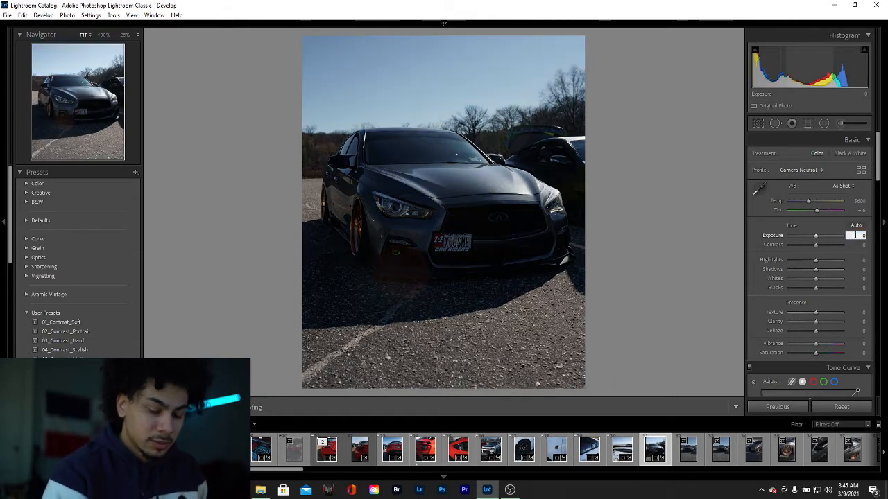
text(0.5)
key(Return)
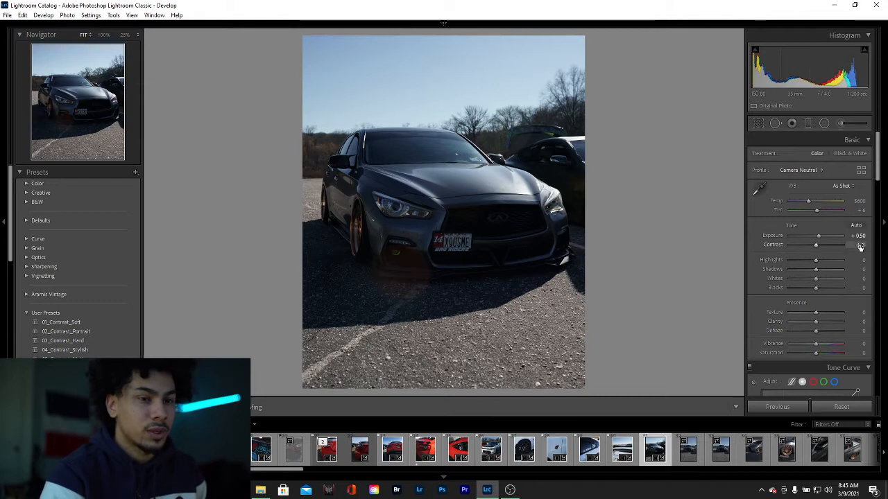
Step: Set the photo's contrast to +10
click(860, 247)
text(10)
key(Return)
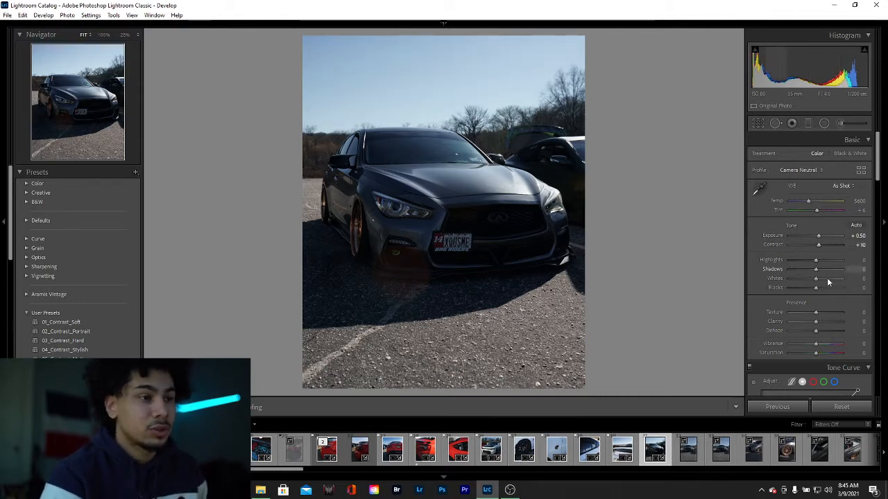
Step: Lift the black point of the tone curve to an output of 10, keeping its input at 0
scroll(823, 276, down, 5)
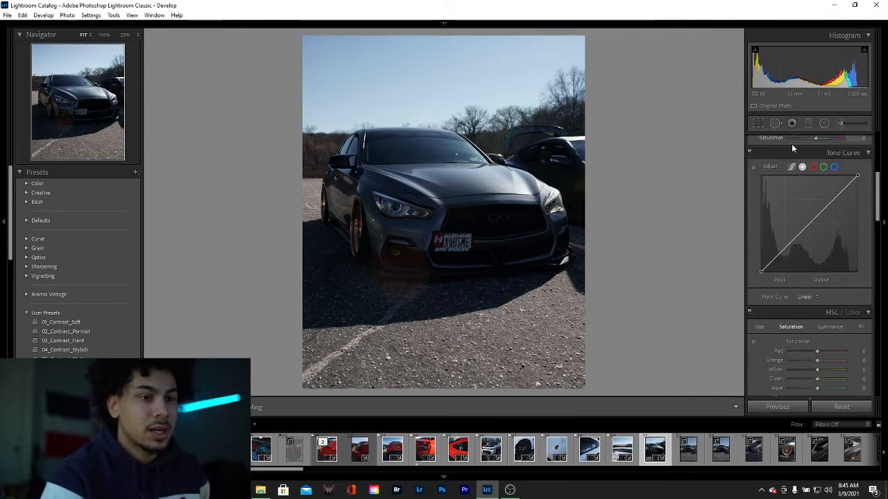
scroll(808, 268, up, 2)
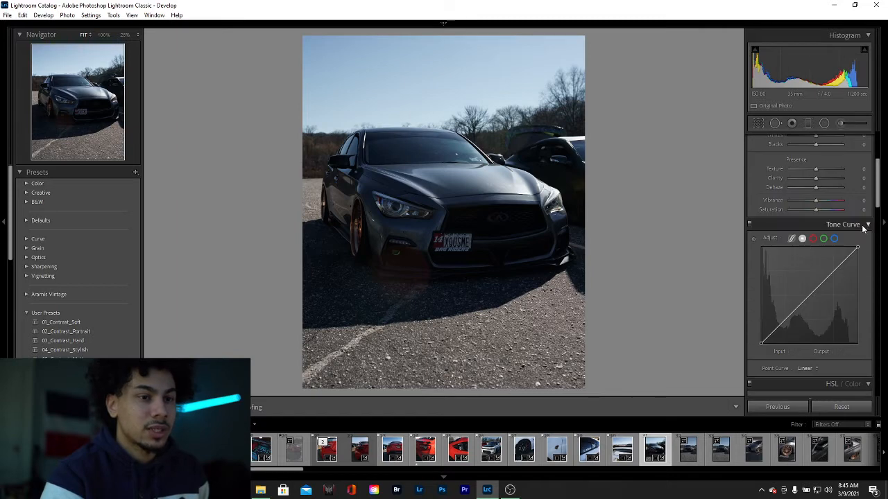
scroll(784, 258, down, 2)
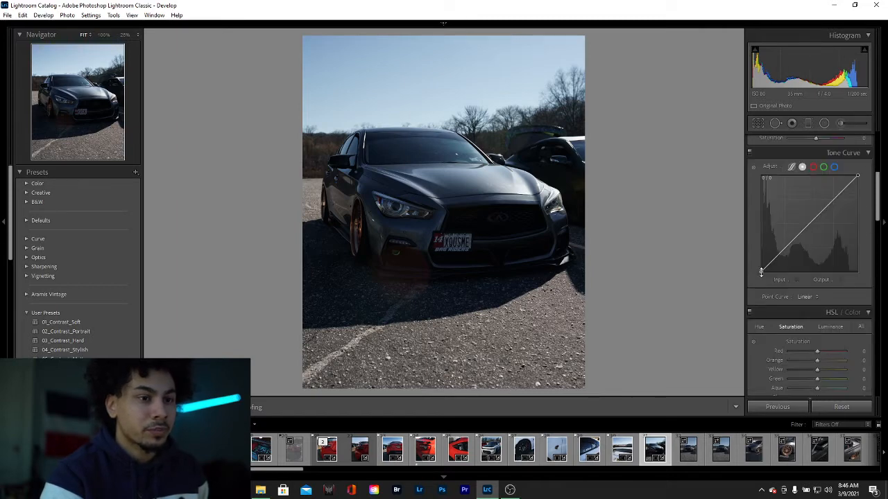
click(761, 273)
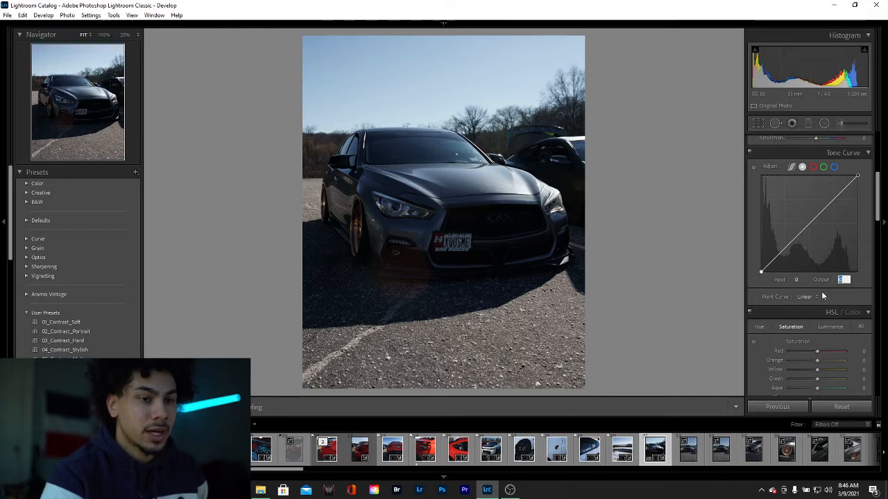
text(10)
key(Return)
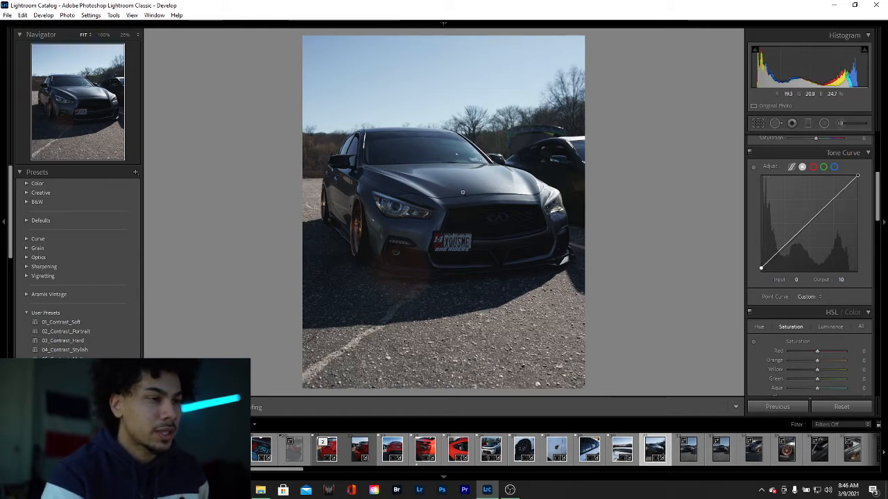
Step: Add a shadow point to the tone curve at about input 62, output 54, and a raised highlight point at about input 196, output 208
click(785, 247)
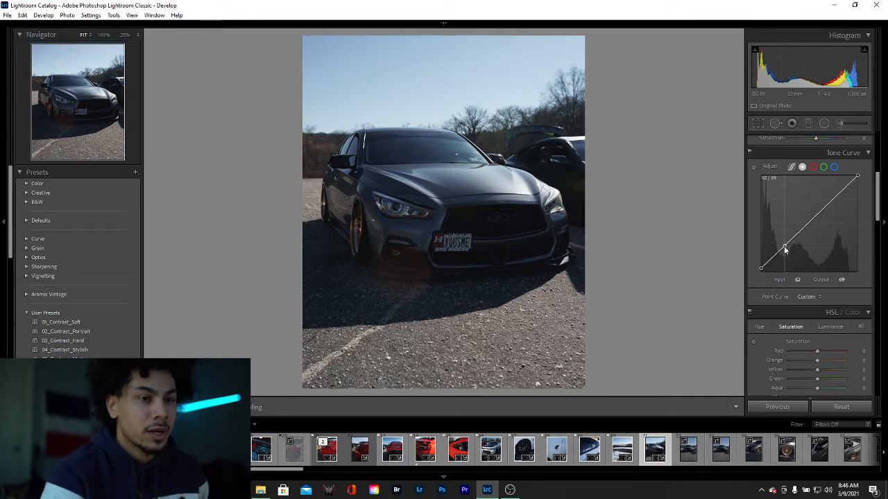
drag(785, 251, 784, 257)
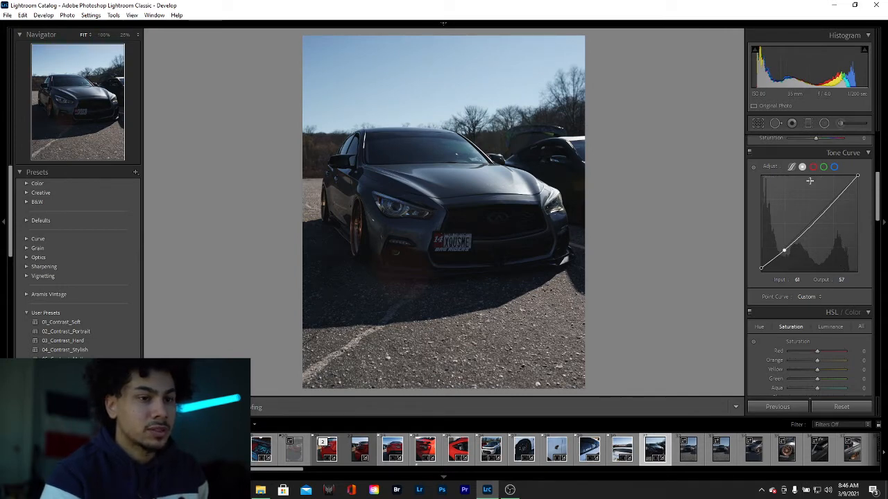
click(784, 252)
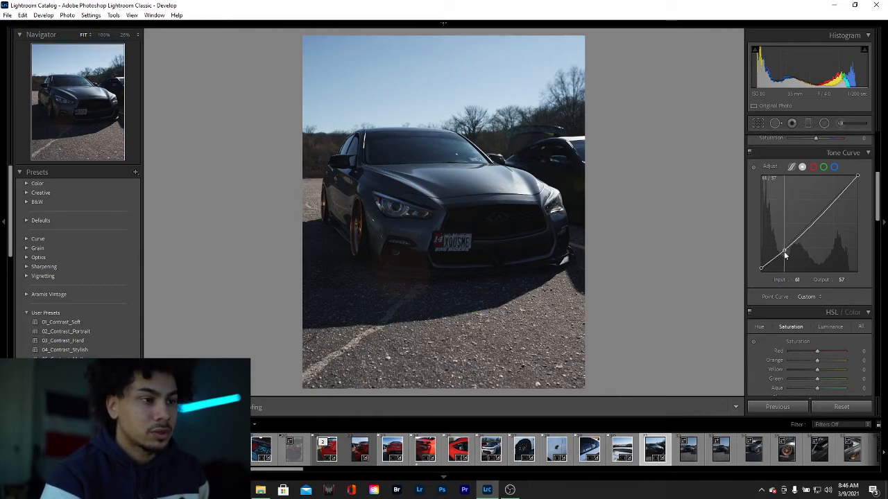
drag(785, 255, 784, 257)
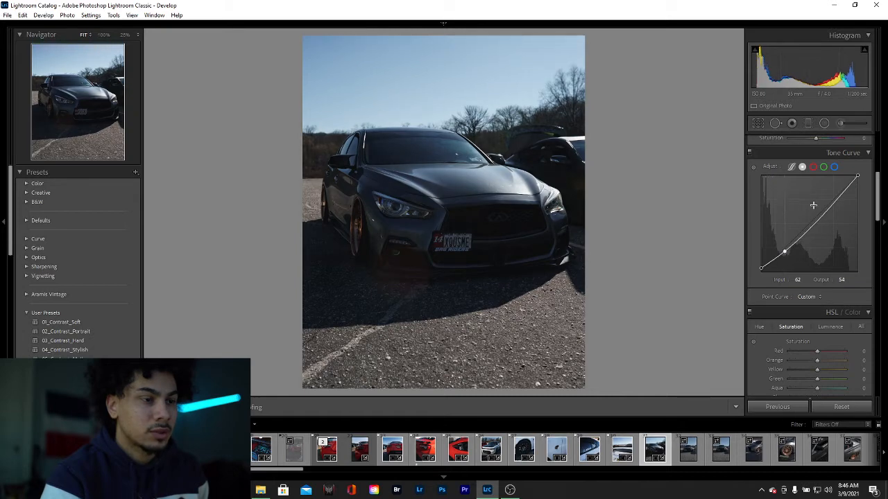
click(834, 202)
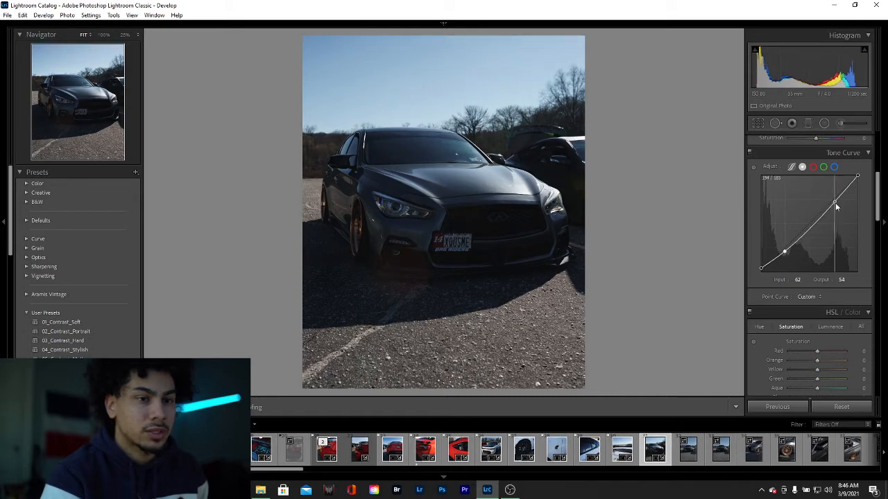
drag(835, 206, 836, 197)
Step: Set the hue of the shadows to 212 in Color Grading
scroll(780, 325, down, 10)
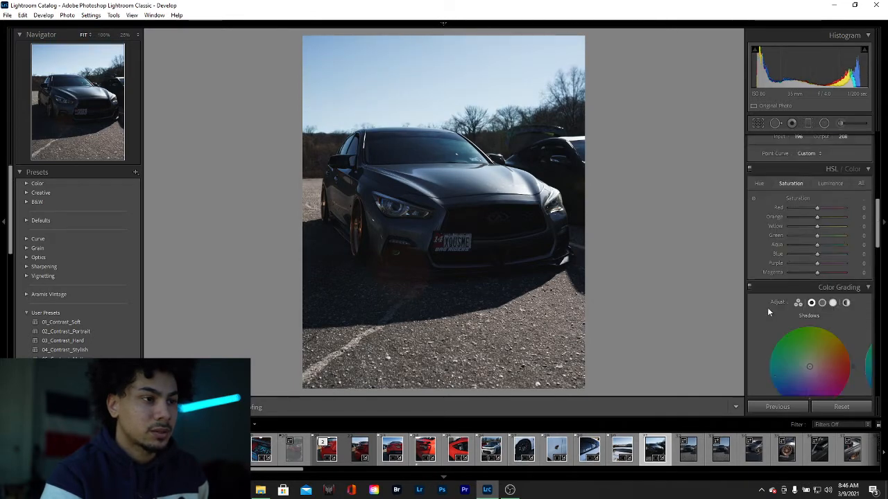
scroll(774, 301, up, 3)
scroll(787, 277, down, 1)
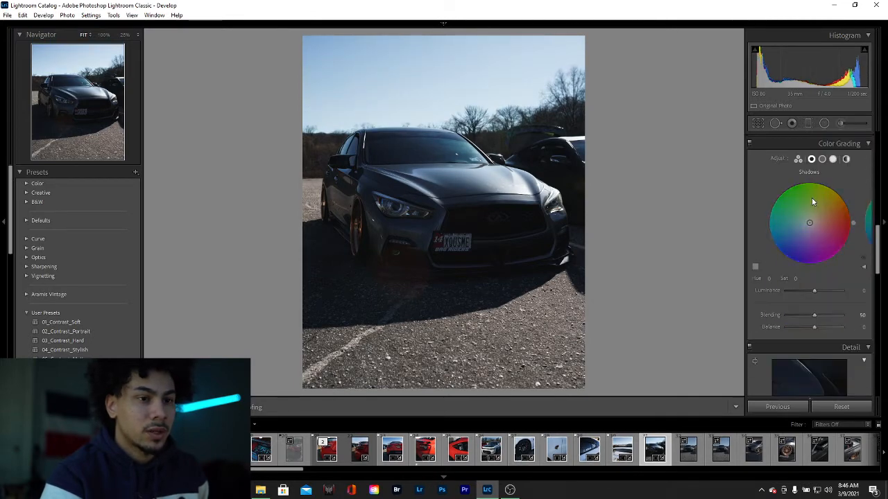
click(812, 159)
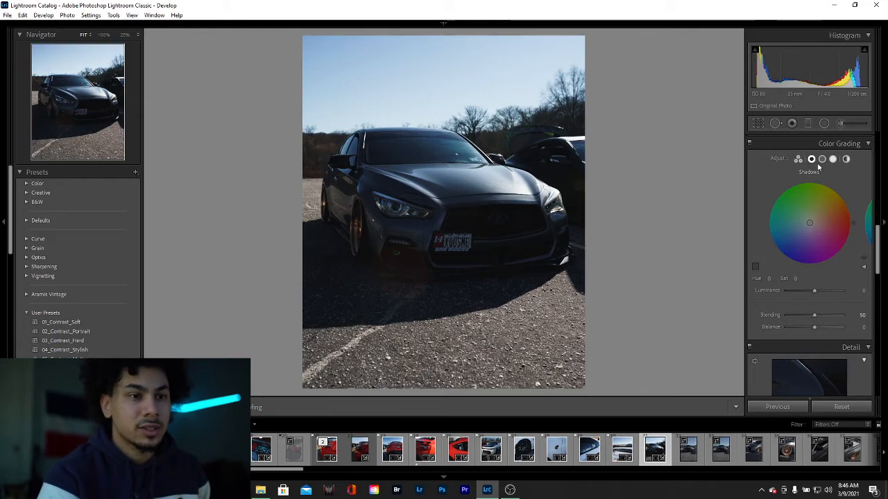
click(770, 278)
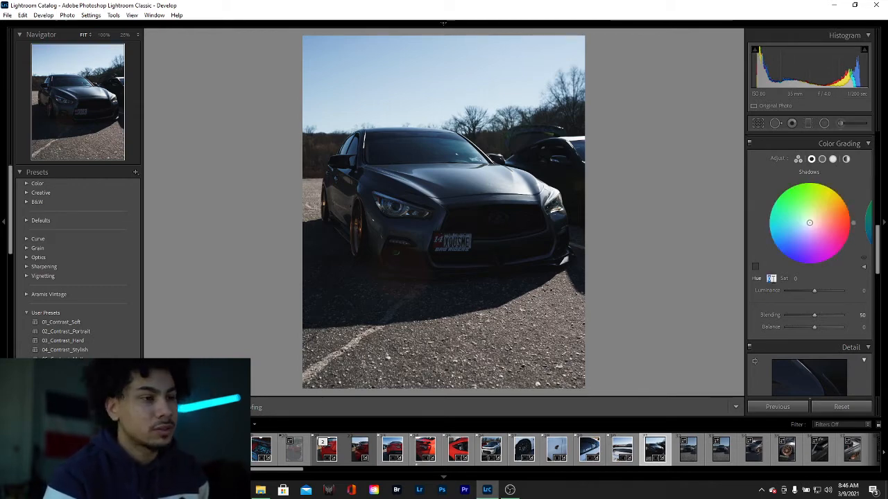
text(212)
key(Return)
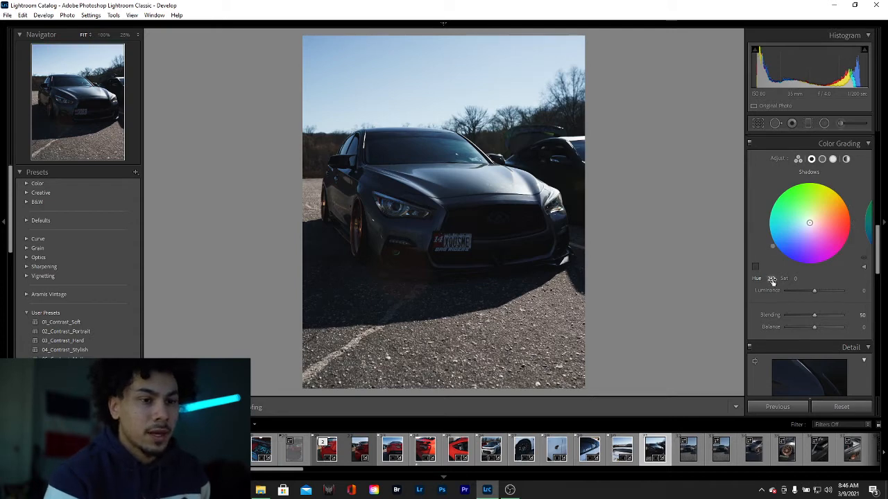
Step: Try a shadow saturation of 10 in Color Grading, settling on a value of 5
click(797, 278)
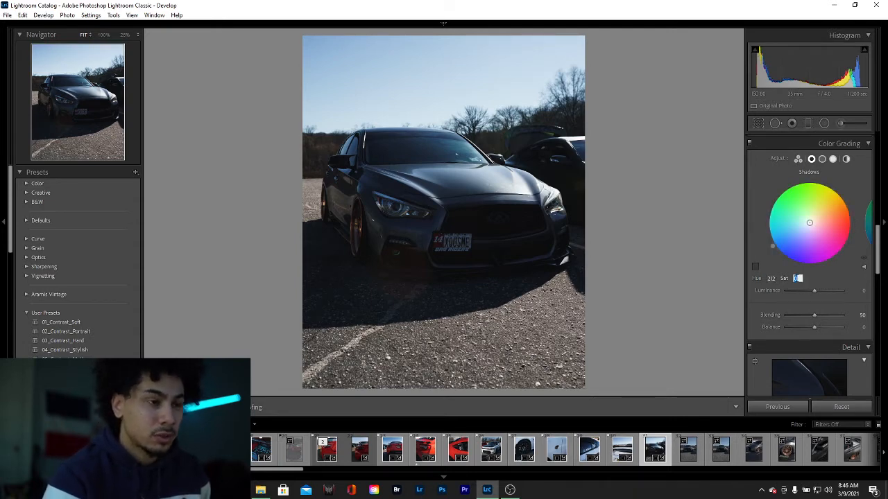
text(10)
key(Return)
click(796, 279)
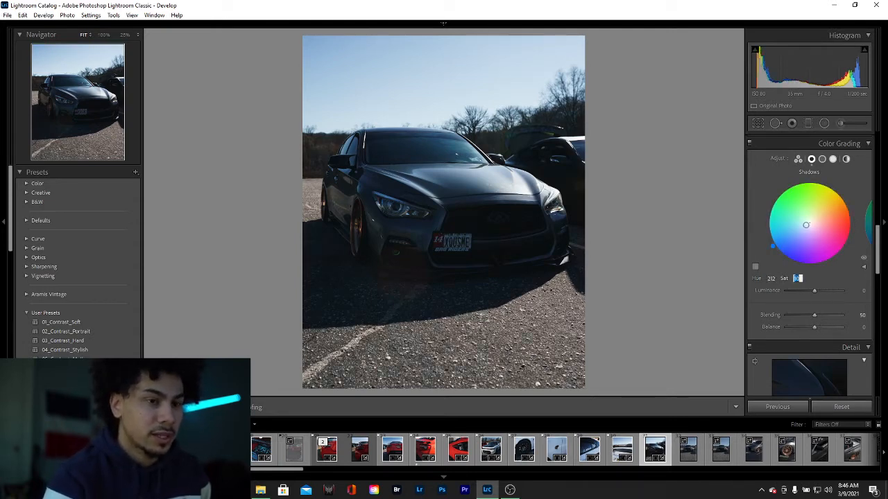
text(5)
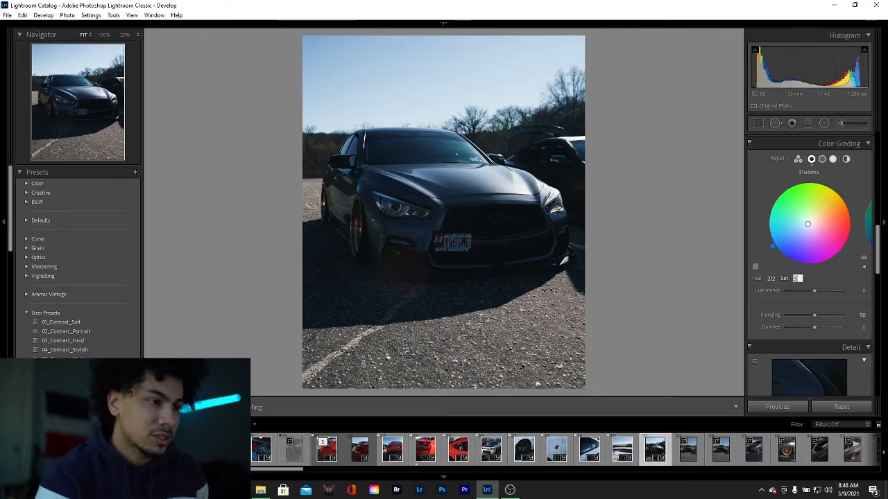
key(Return)
Step: Set the saturation of the highlights to 5 in Color Grading
click(833, 159)
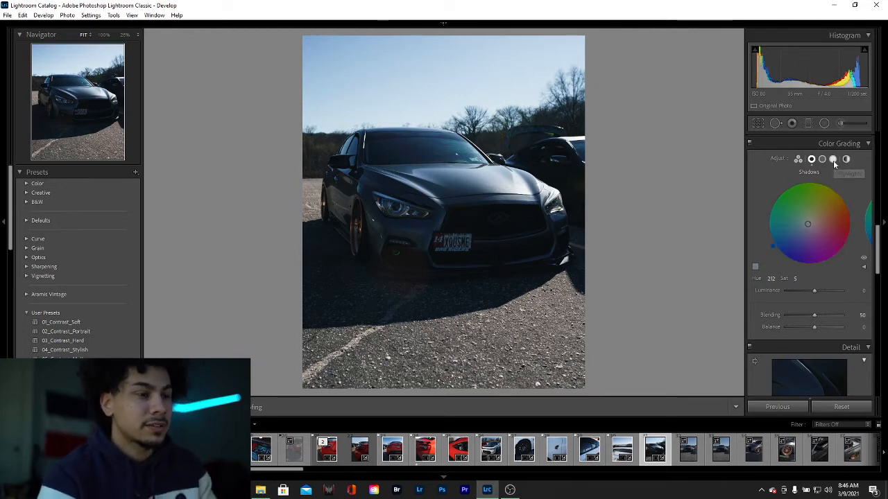
click(795, 278)
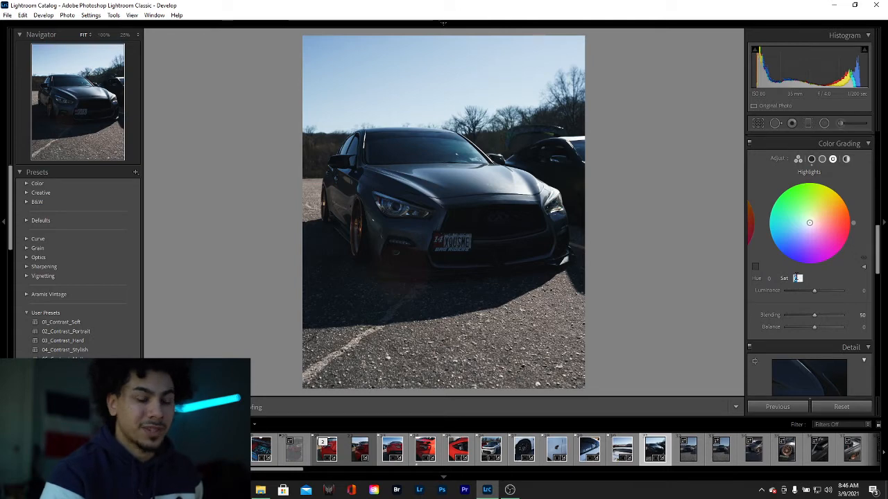
text(5)
key(Return)
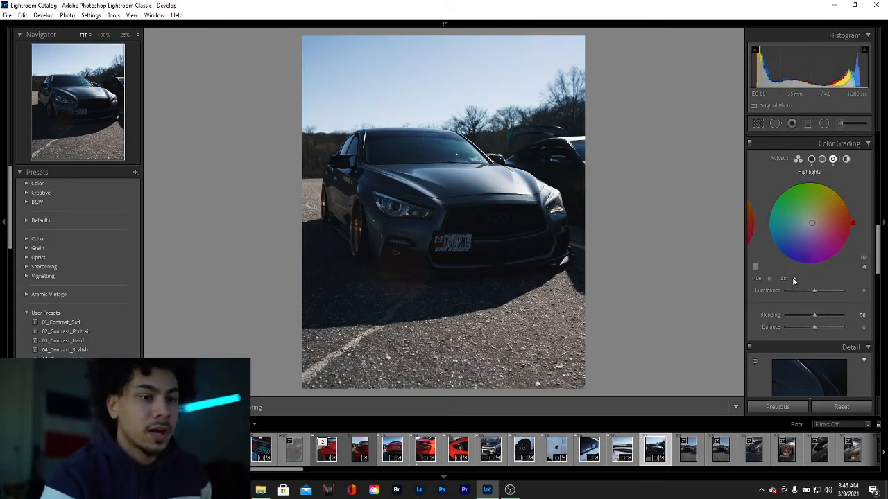
Step: Turn on chromatic aberration removal and profile corrections in Lens Corrections
scroll(796, 265, down, 10)
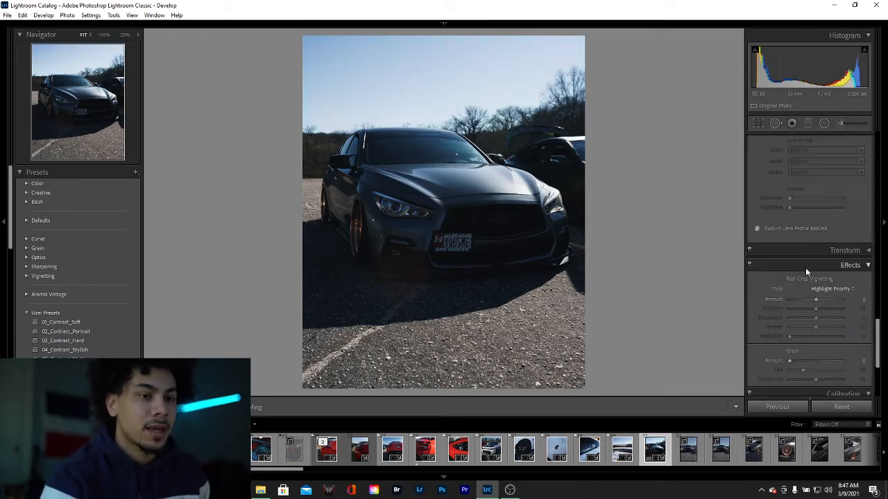
click(753, 247)
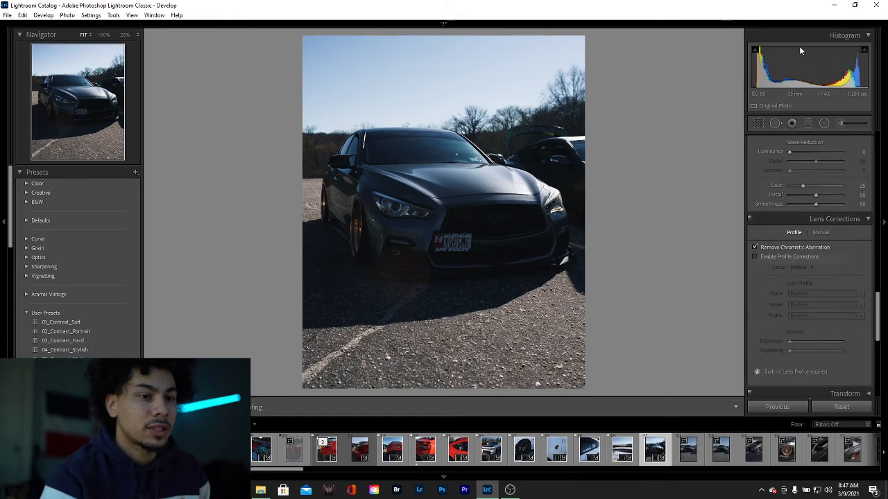
click(755, 256)
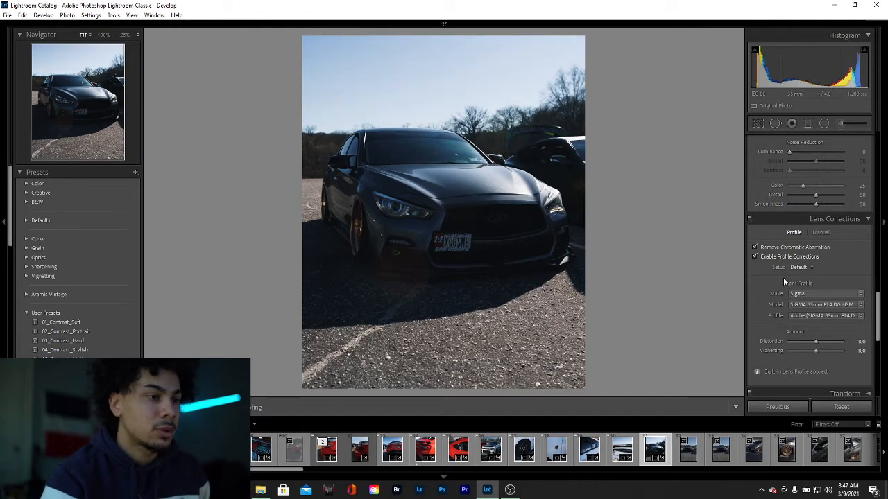
Step: Compare the photo with and without profile corrections, leaving the corrections enabled
click(754, 256)
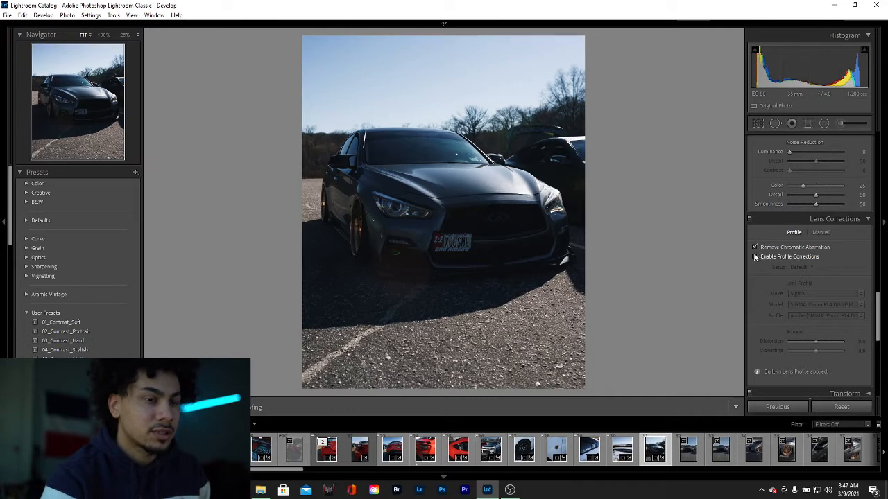
click(755, 256)
click(755, 257)
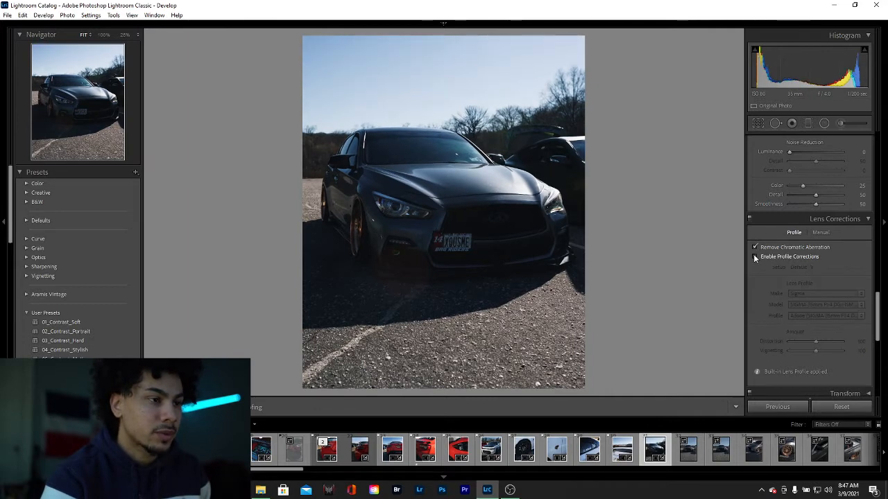
click(755, 256)
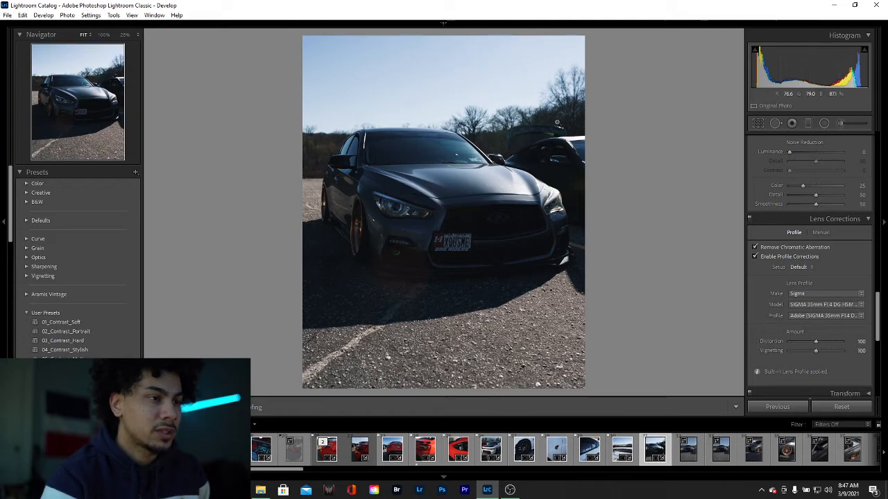
click(754, 256)
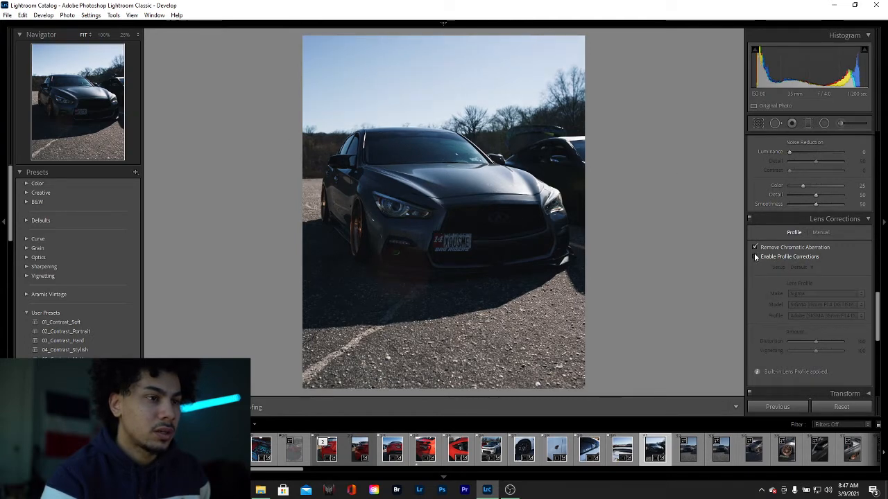
click(754, 257)
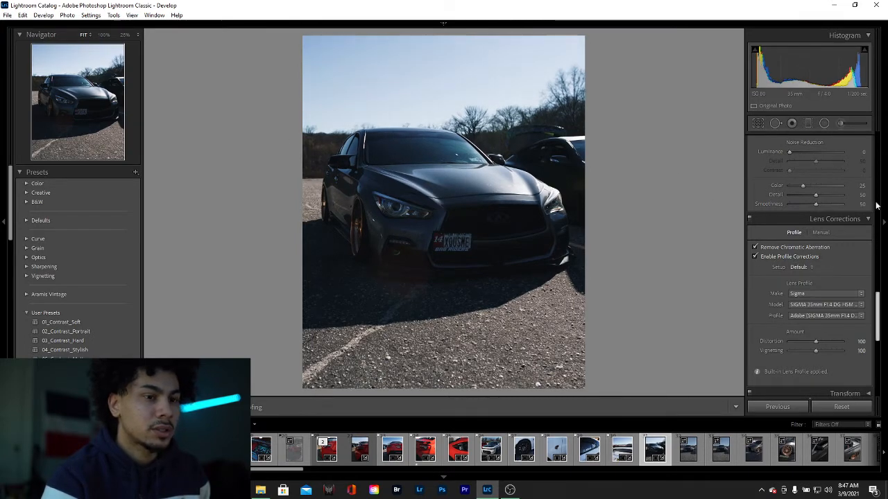
Step: Set the Calibration saturation to +11 for the red primary, +14 for the green primary and +11 for the blue primary
scroll(837, 222, down, 10)
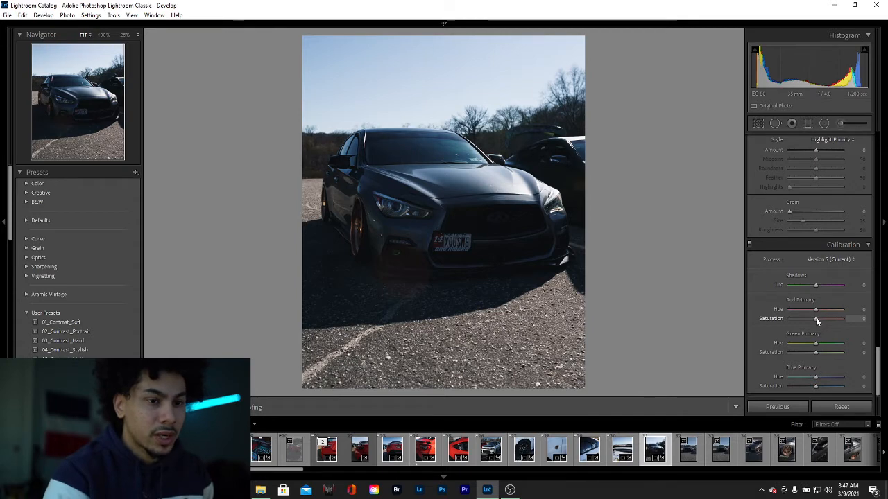
drag(817, 320, 816, 352)
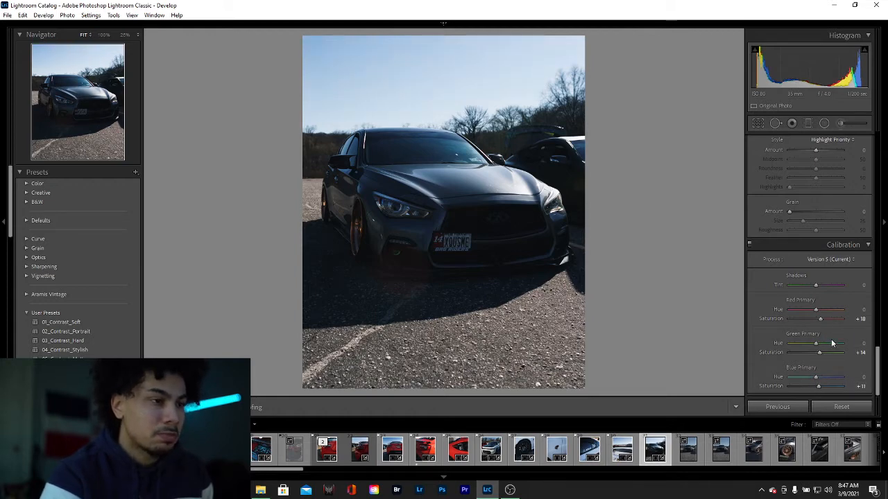
scroll(831, 339, up, 6)
scroll(831, 339, up, 10)
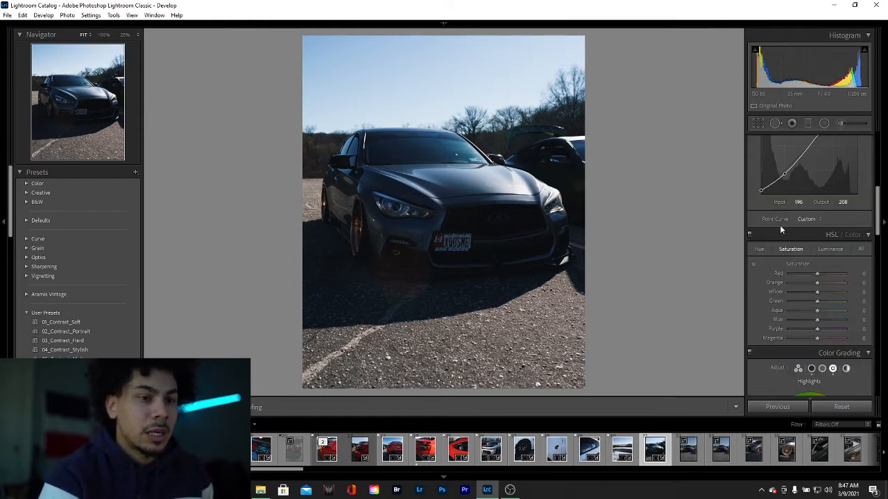
scroll(831, 285, down, 15)
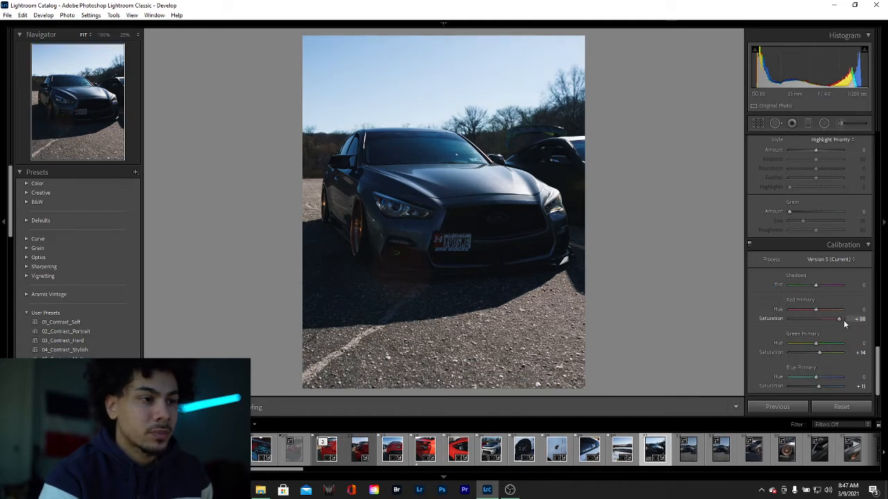
drag(844, 320, 823, 333)
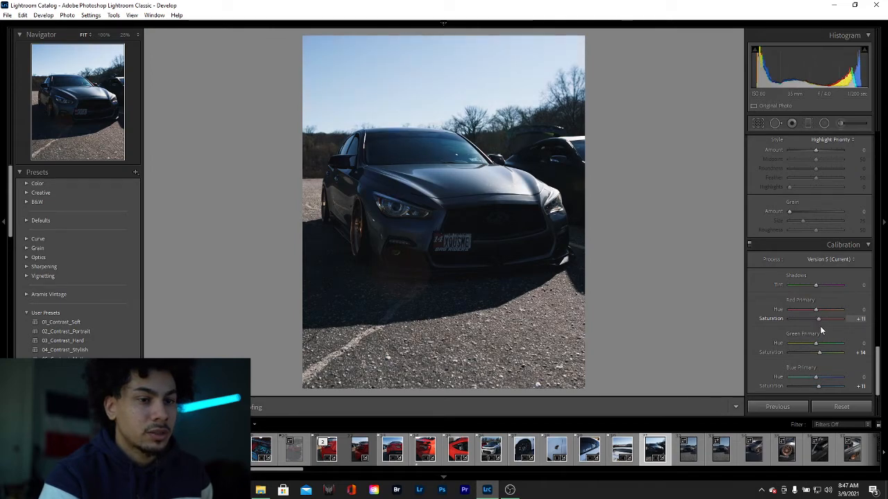
Step: Raise the red saturation to +25 in HSL and inspect the car's front wheel up close
scroll(803, 306, up, 10)
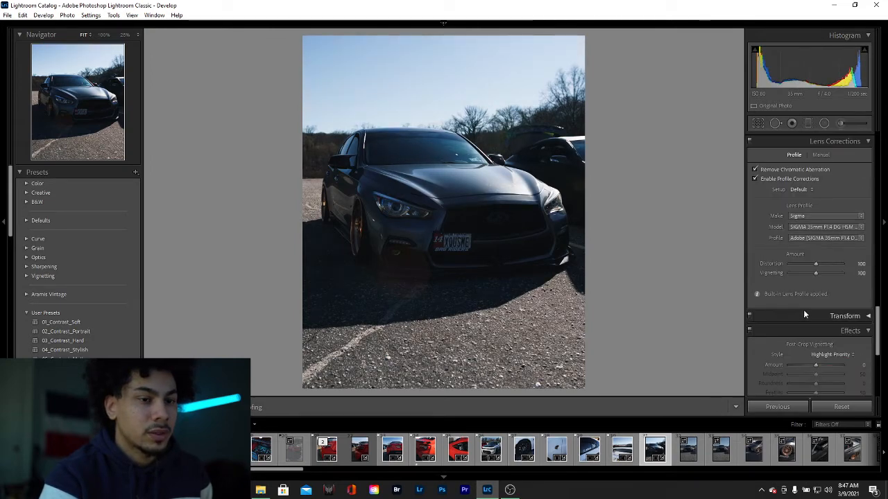
scroll(802, 312, up, 8)
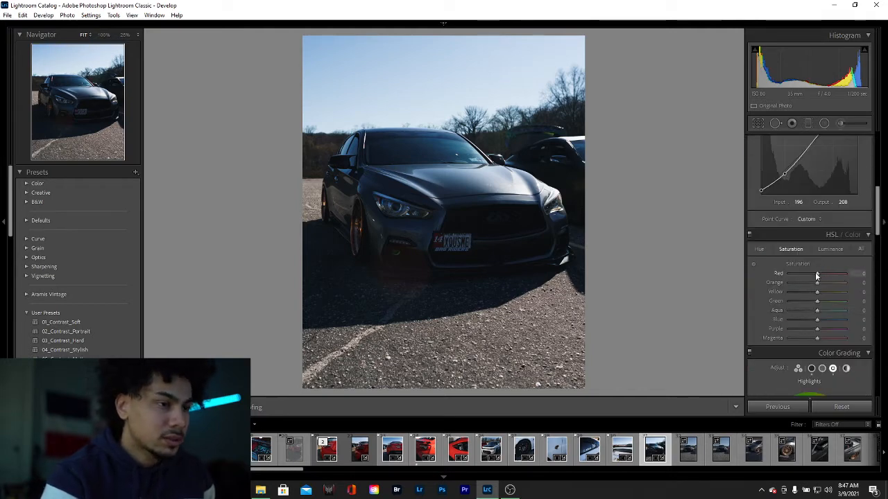
drag(817, 276, 820, 277)
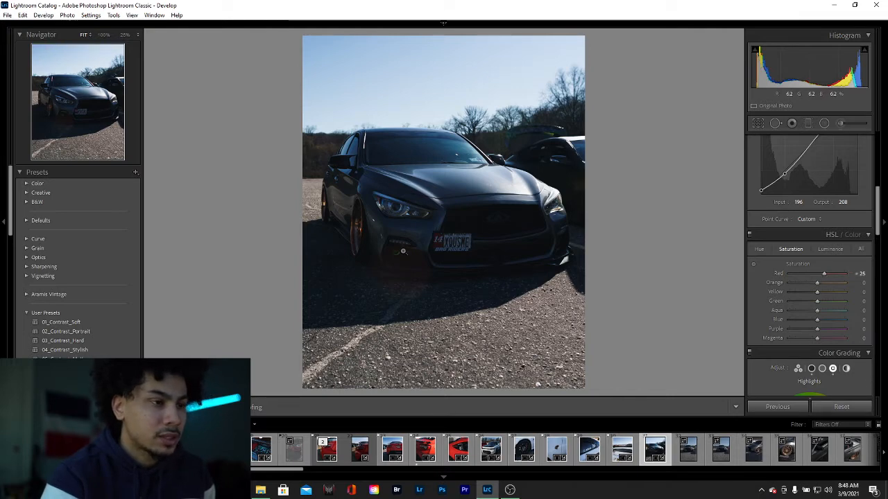
click(375, 228)
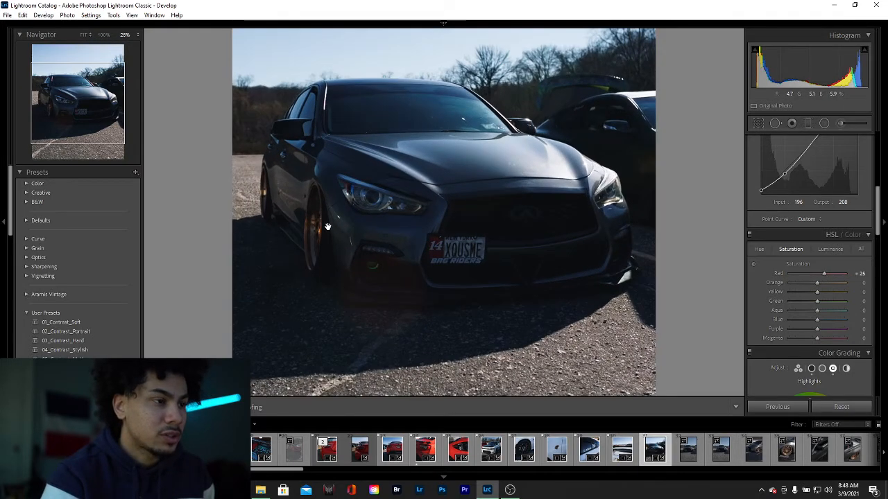
click(331, 228)
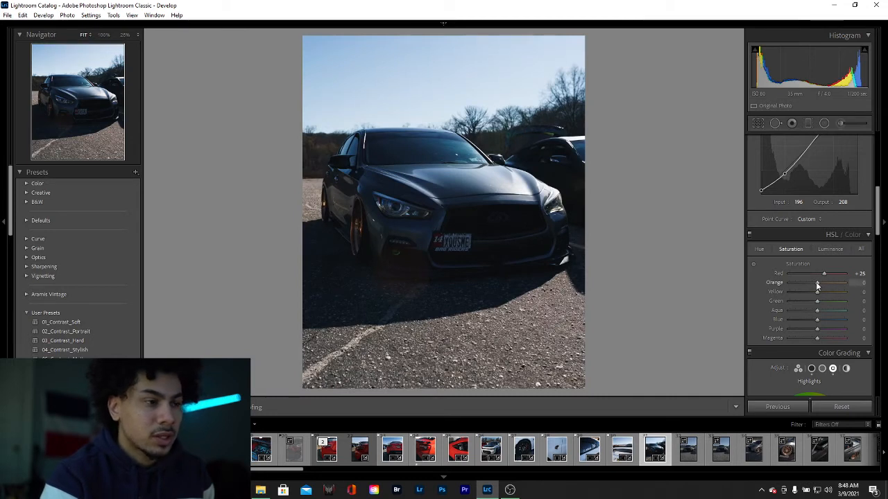
Step: Set the HSL saturation of orange to +33, yellow to +8 and green to +10
drag(816, 283, 824, 288)
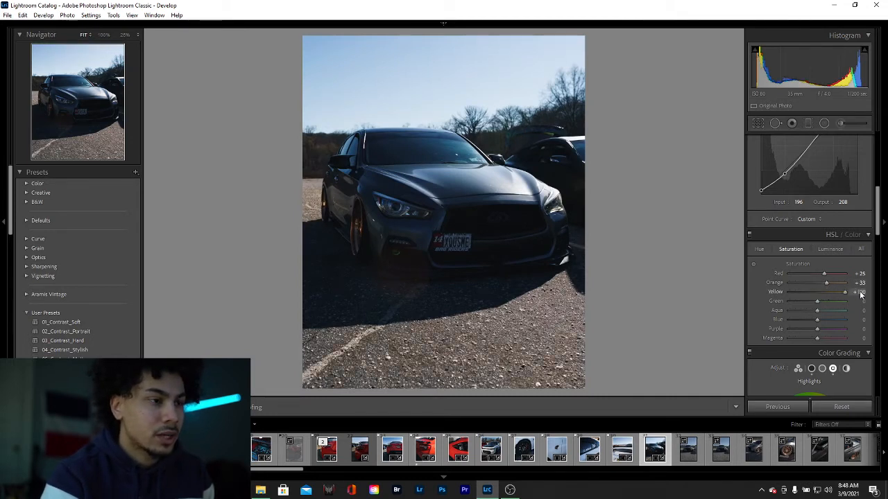
drag(846, 292, 820, 296)
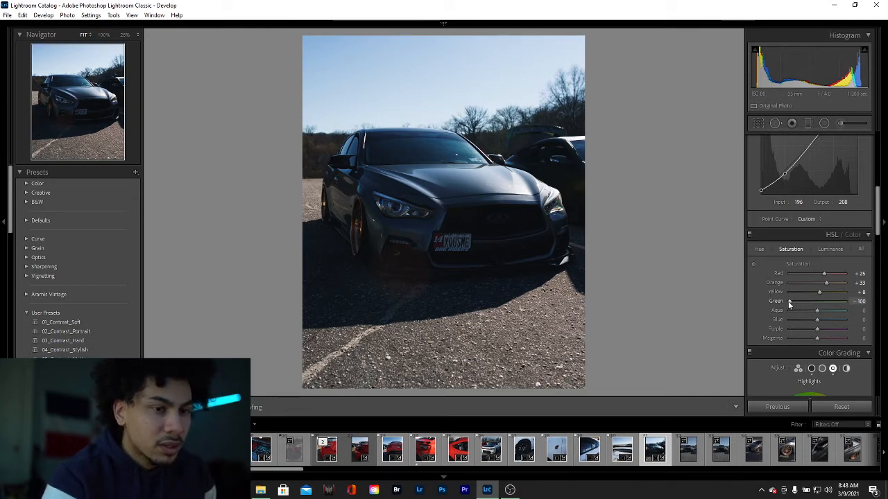
drag(787, 301, 817, 308)
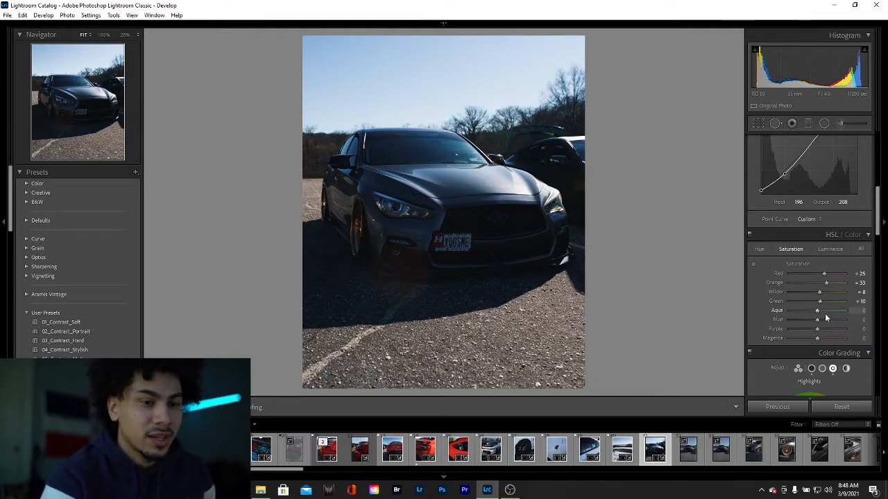
Step: Try different aqua saturations in HSL, including a reset to 0, and settle on -100
drag(818, 311, 747, 332)
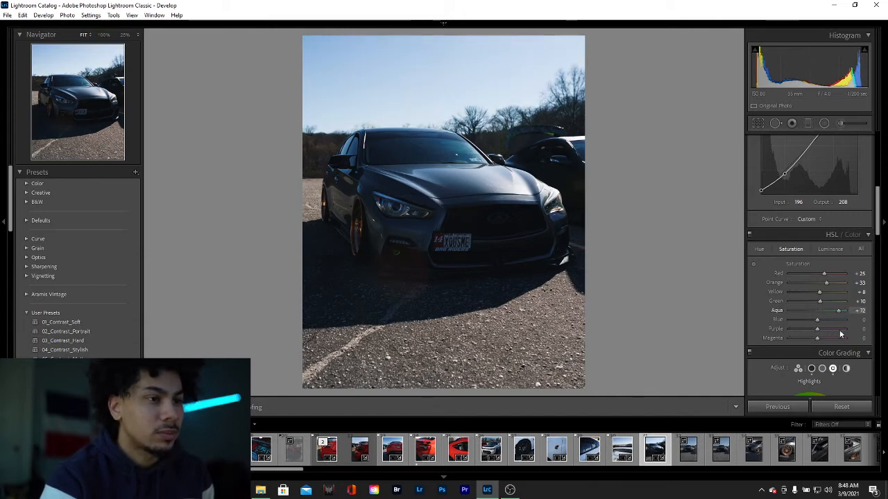
mouse_move(763, 321)
mouse_down()
mouse_move(864, 324)
mouse_move(751, 317)
mouse_move(875, 321)
mouse_move(774, 326)
mouse_up()
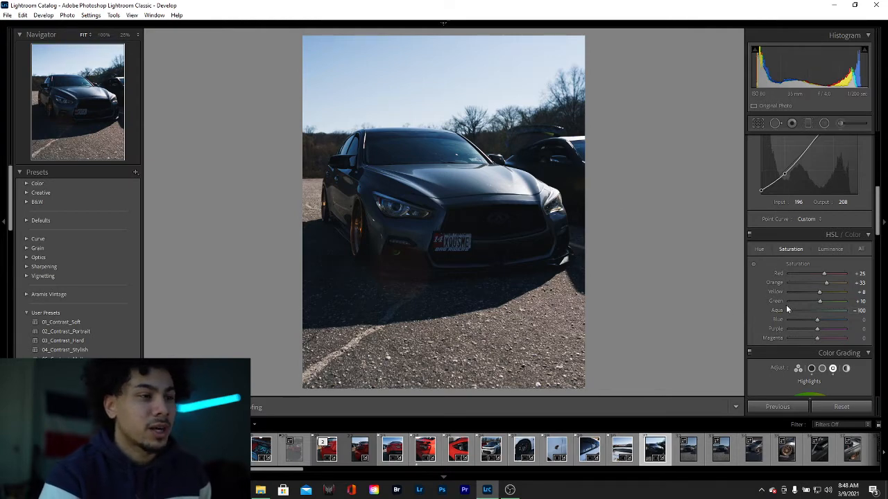
double_click(788, 309)
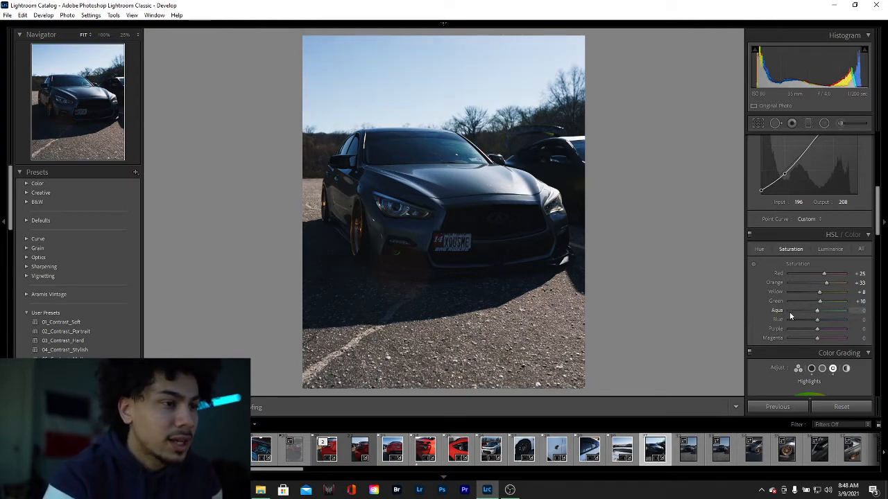
drag(789, 311, 699, 319)
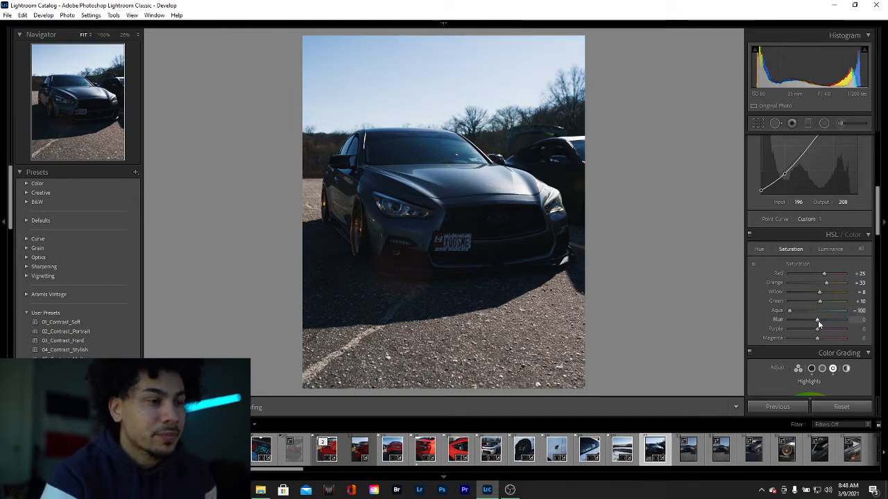
Step: Reduce the blue saturation in HSL to -25
drag(818, 320, 807, 321)
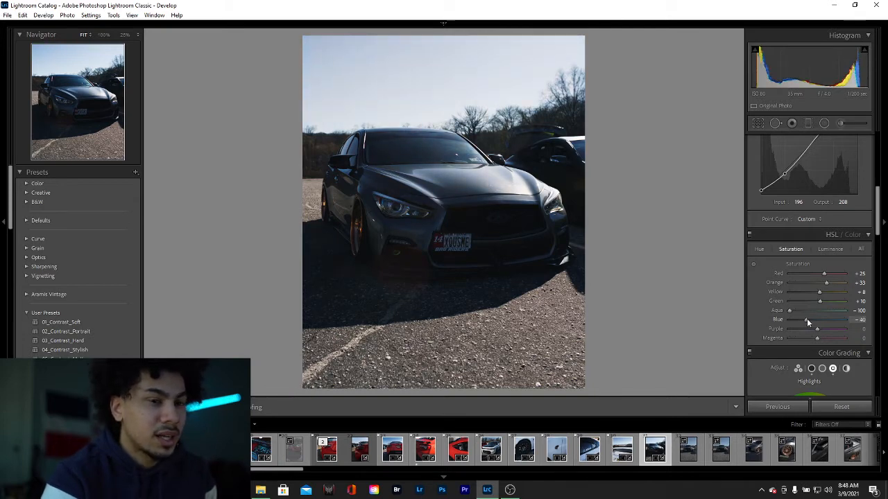
click(856, 319)
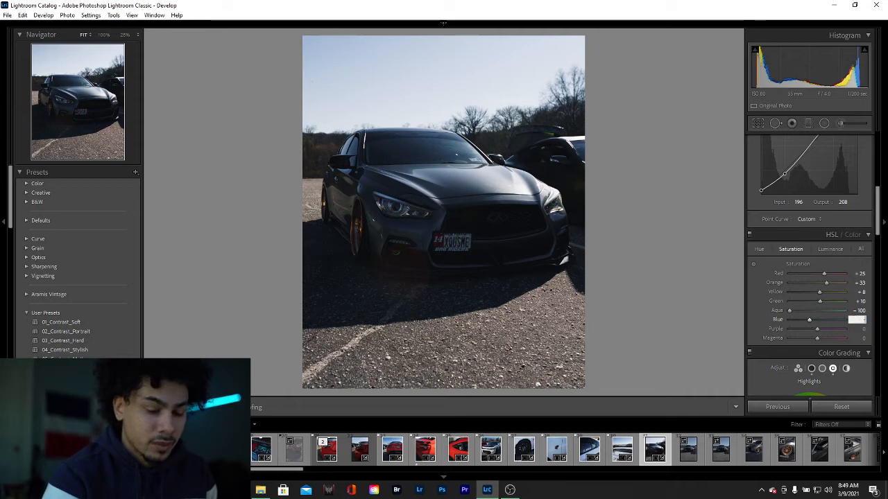
text(-26)
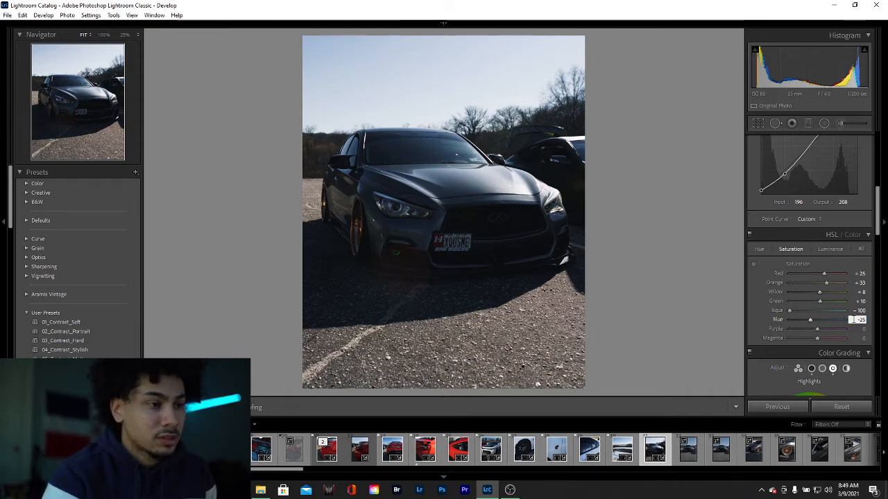
key(Return)
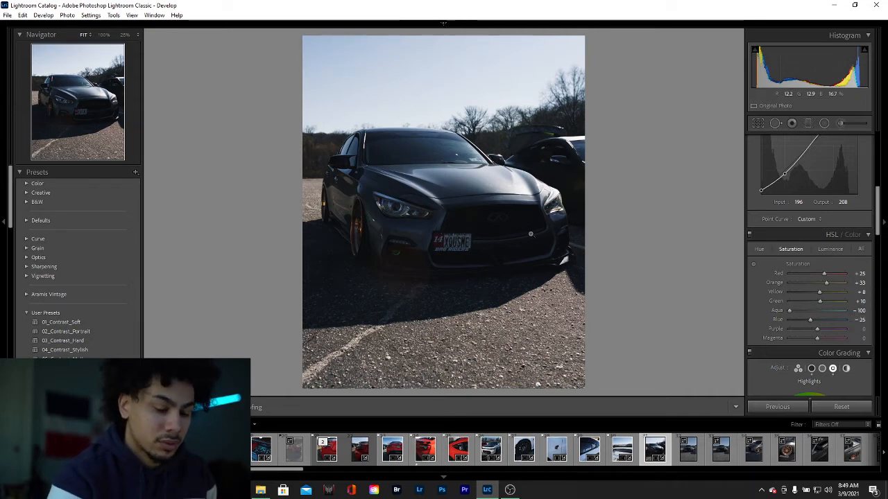
Step: Compare the edited photo with its before version several times, returning to the edited view
key(backslash)
key(backslash)
key(backslash)
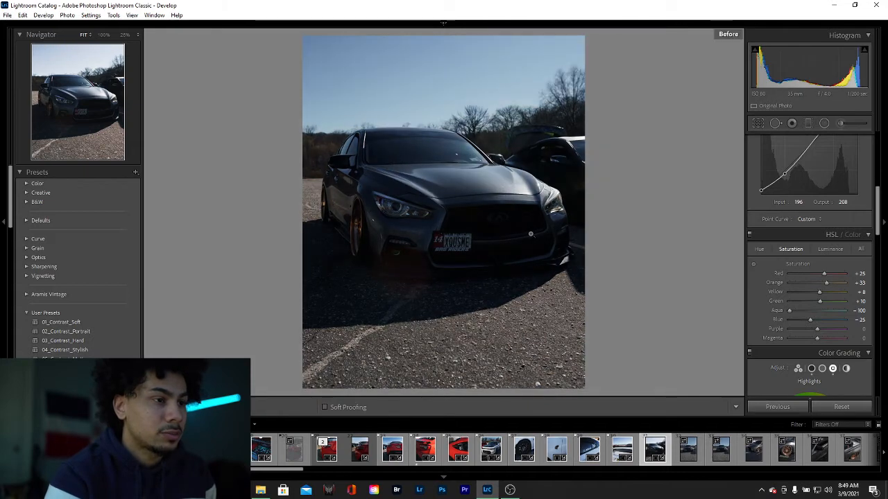
key(backslash)
key(backslash)
key(backslash)
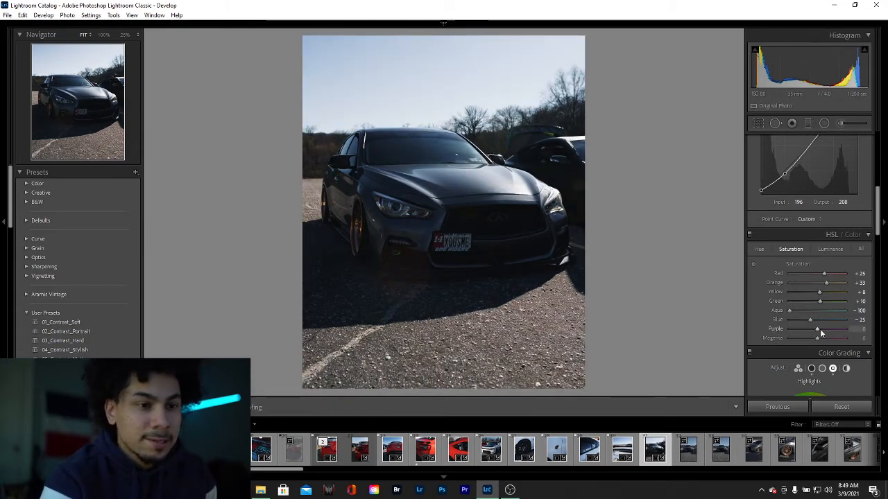
Step: Try extreme purple saturations in HSL and settle on -18, and set the magenta saturation to -100
drag(818, 328, 845, 328)
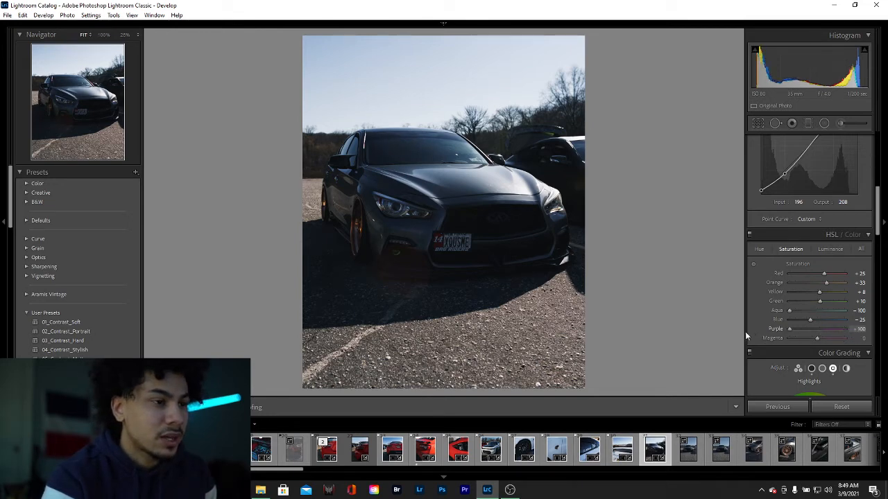
drag(767, 337, 864, 338)
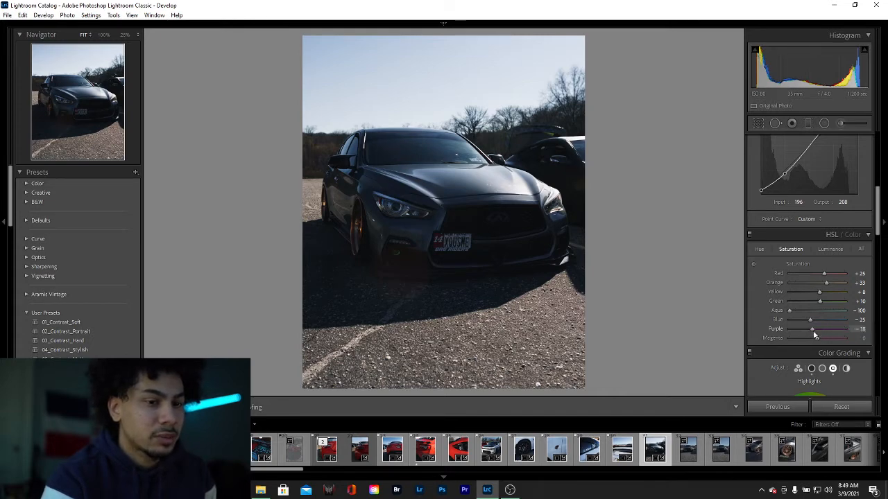
drag(816, 339, 845, 338)
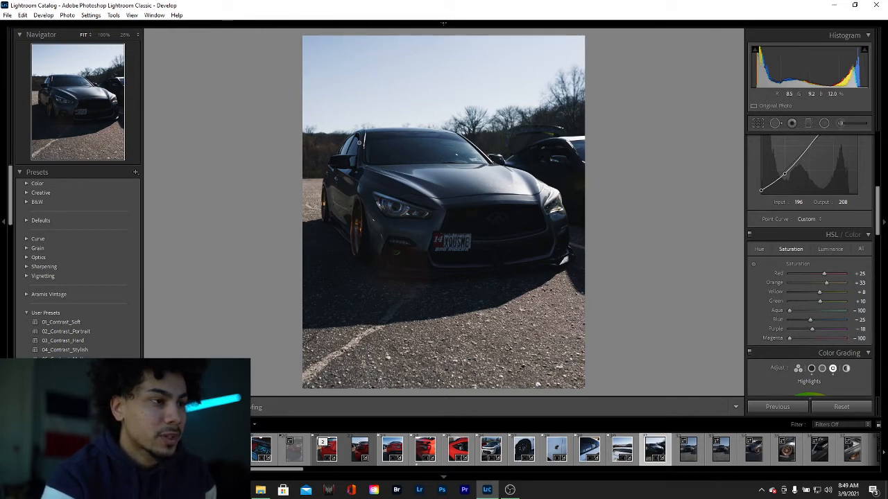
click(358, 141)
click(319, 208)
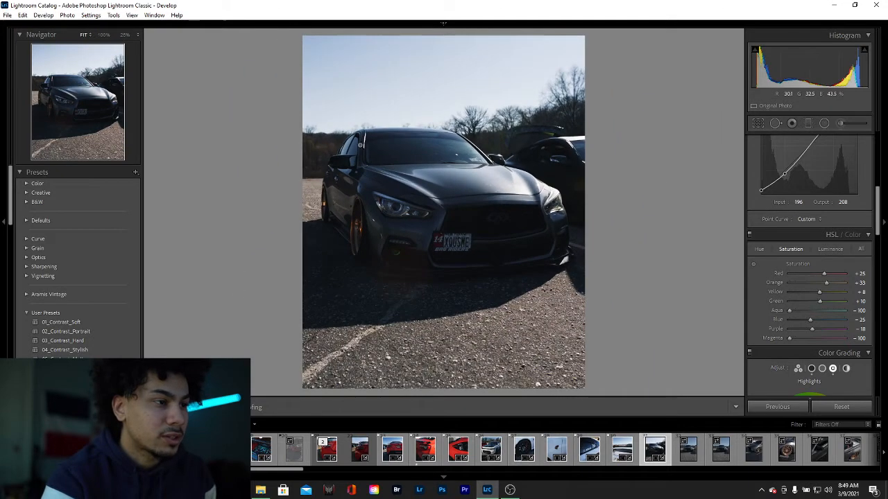
click(323, 187)
click(330, 210)
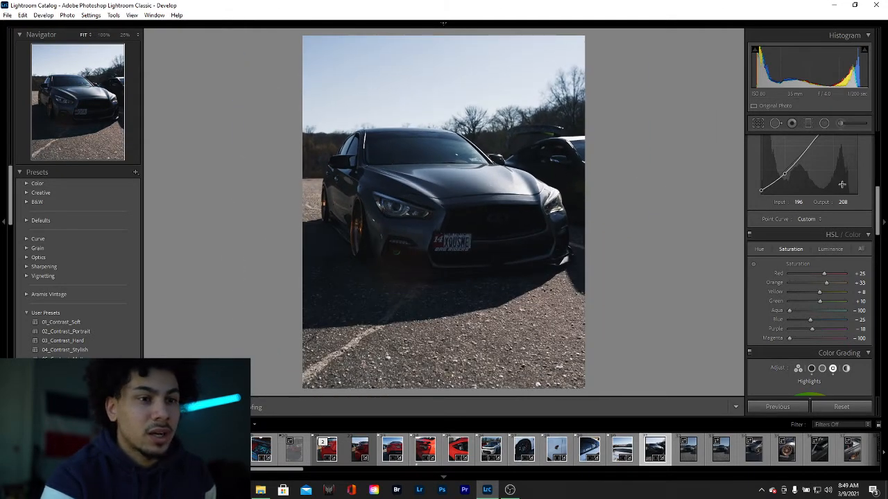
scroll(817, 236, up, 6)
scroll(817, 238, down, 10)
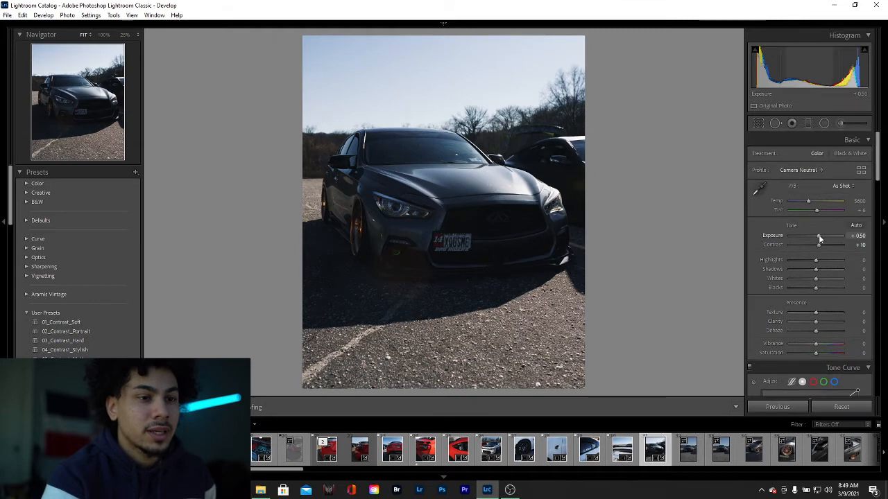
scroll(809, 326, up, 10)
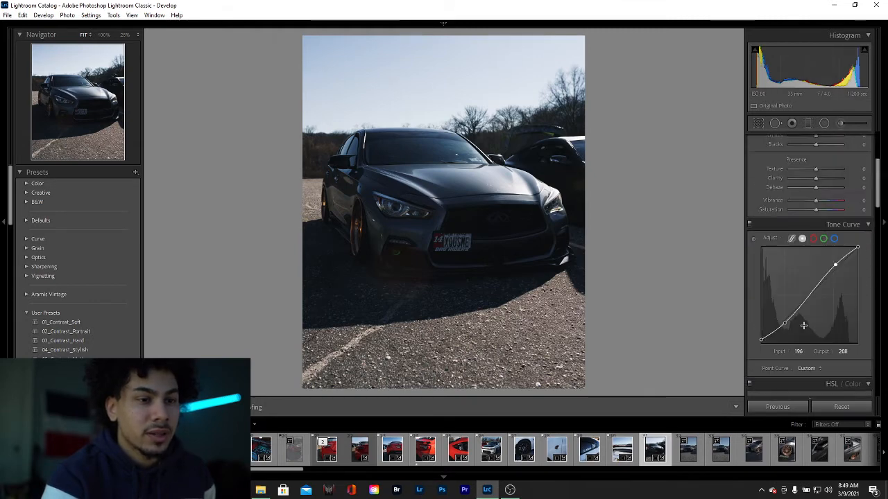
Step: Add a radial filter over the car, then enlarge, move and slightly rotate its ellipse so that it encloses the whole car
click(824, 123)
drag(355, 206, 498, 259)
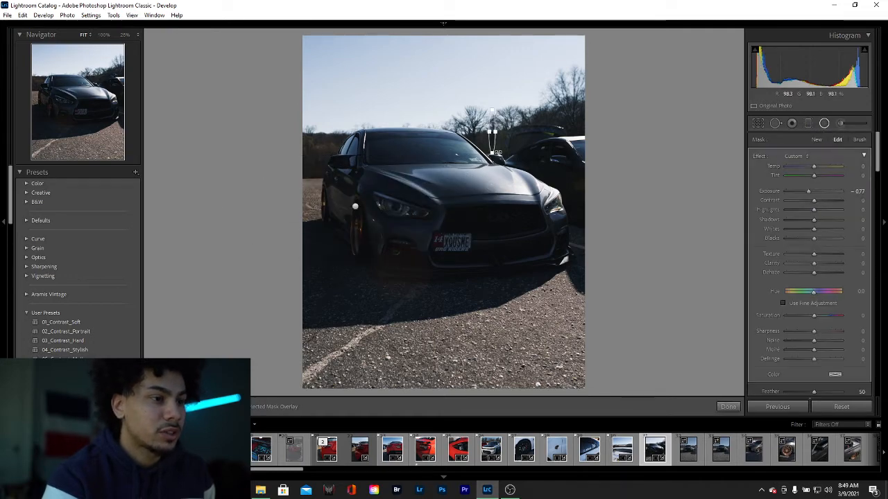
key(ctrl+z)
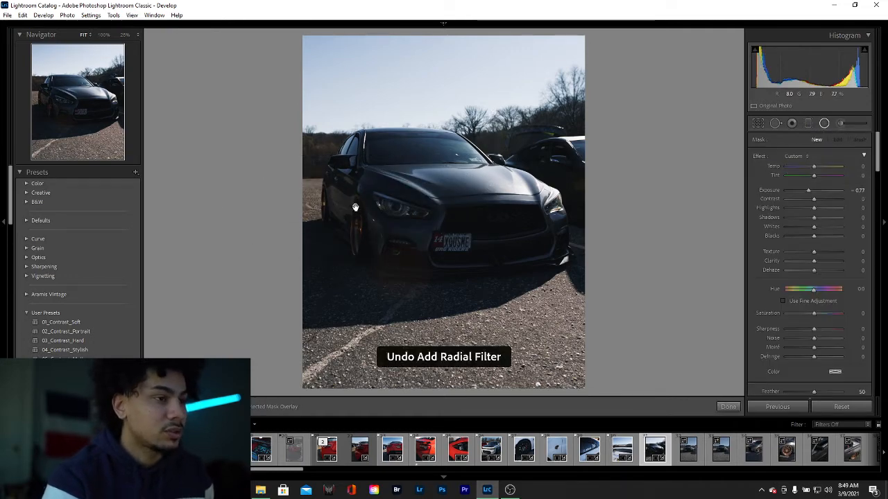
key(ctrl+y)
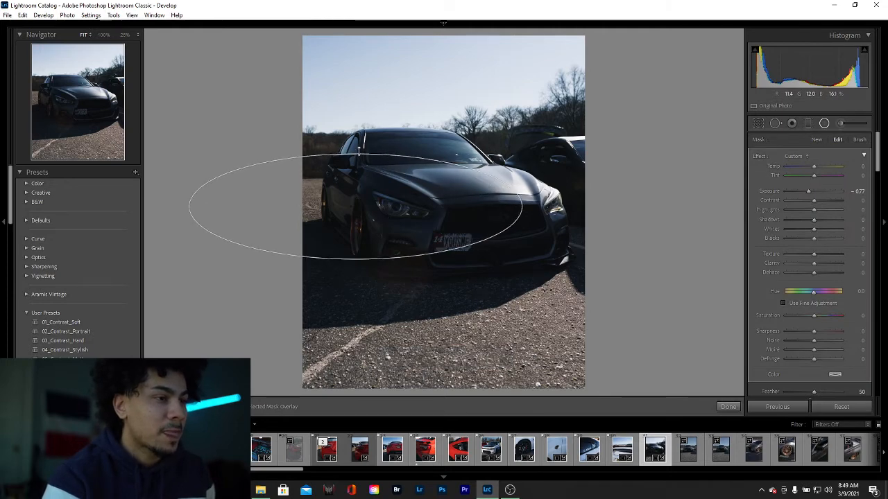
drag(355, 154, 355, 119)
drag(355, 207, 416, 200)
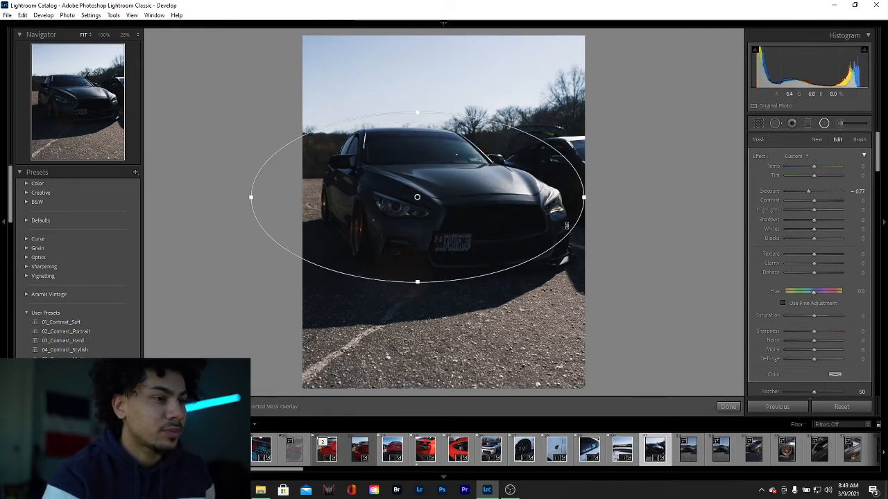
drag(577, 231, 572, 249)
drag(417, 197, 432, 209)
Step: Check the radial filter's coverage with the mask overlay, switching its inversion off and back on for comparison
key(o)
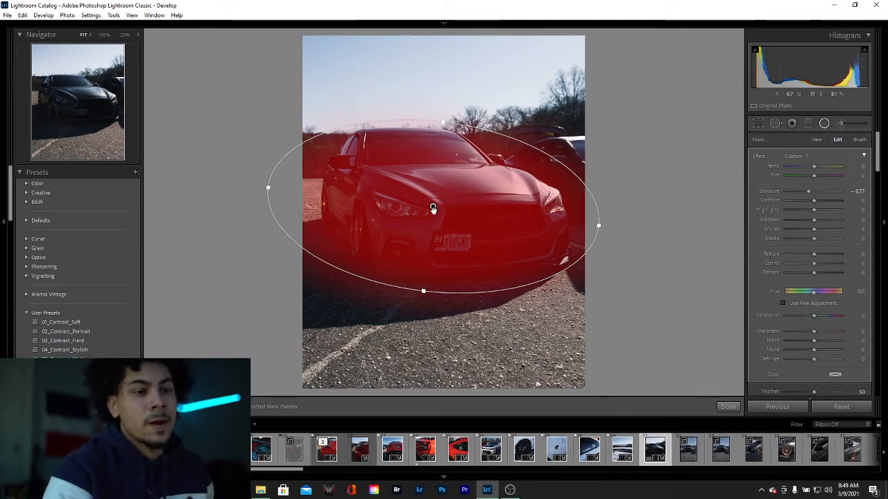
scroll(798, 279, down, 3)
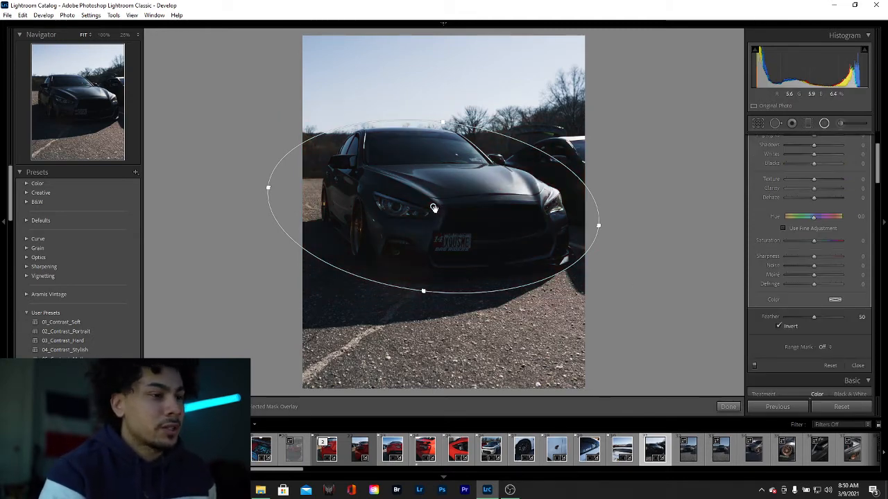
mouse_move(433, 208)
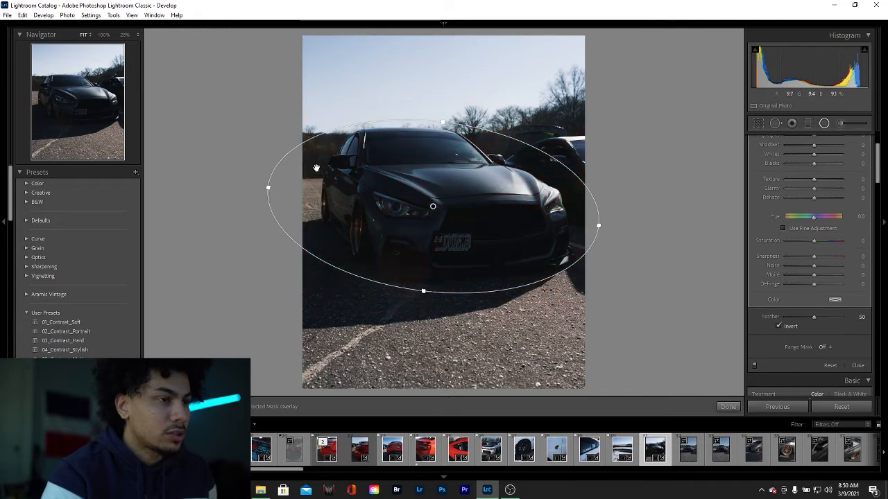
scroll(798, 300, down, 2)
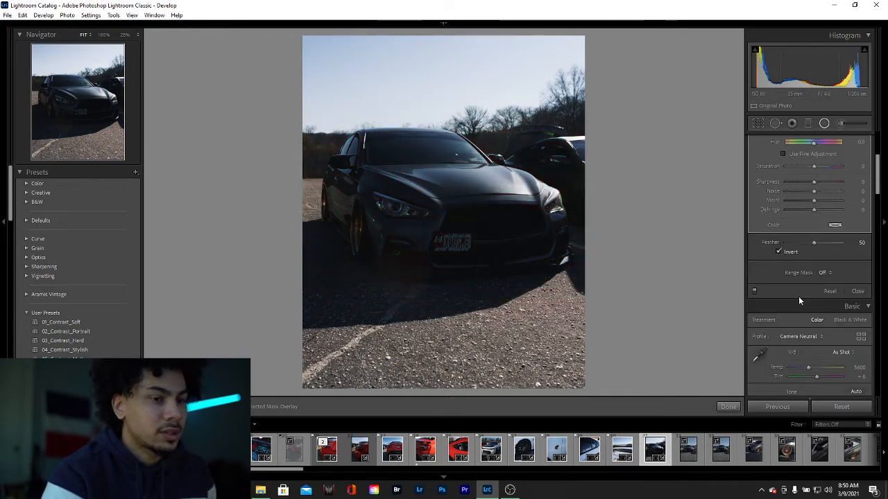
click(778, 252)
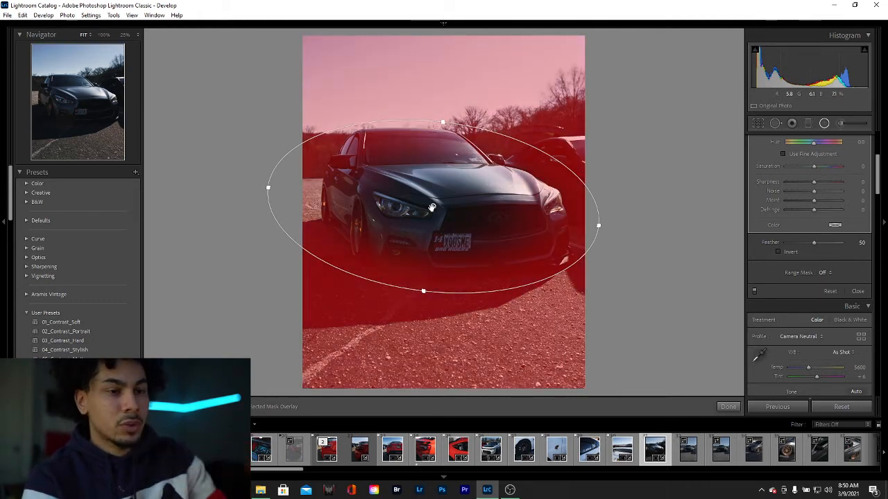
click(777, 251)
Step: Reset the radial filter's exposure to 0, try 0.25, and set it to 0.30
scroll(792, 296, up, 3)
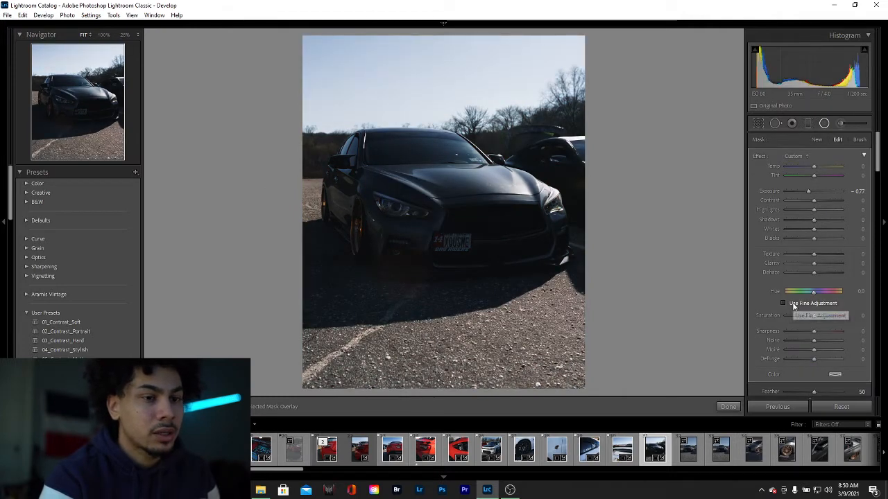
double_click(807, 188)
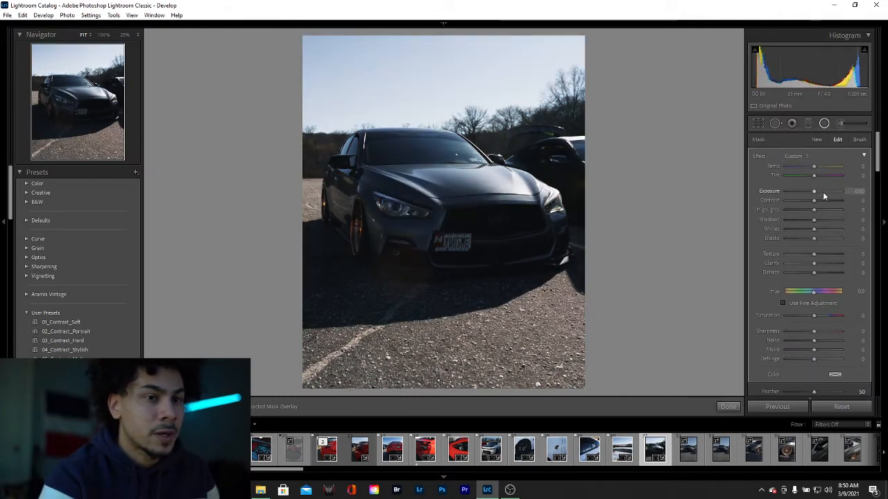
click(858, 191)
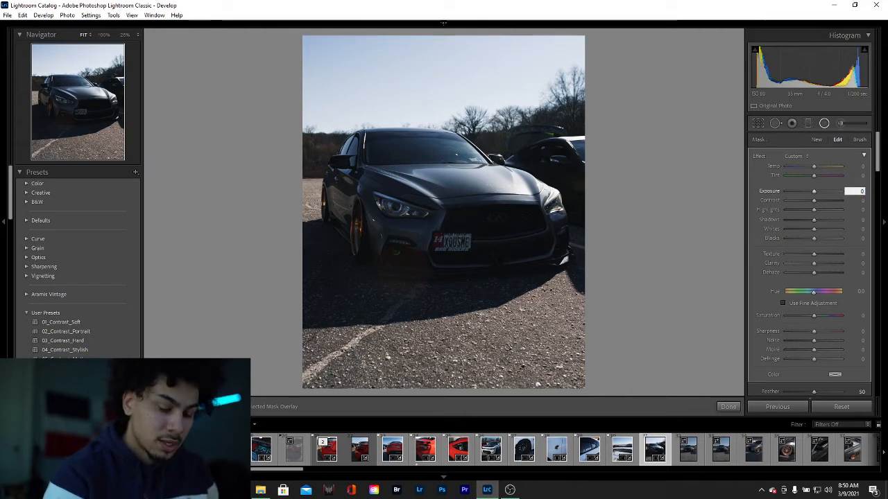
text(0.25)
key(Return)
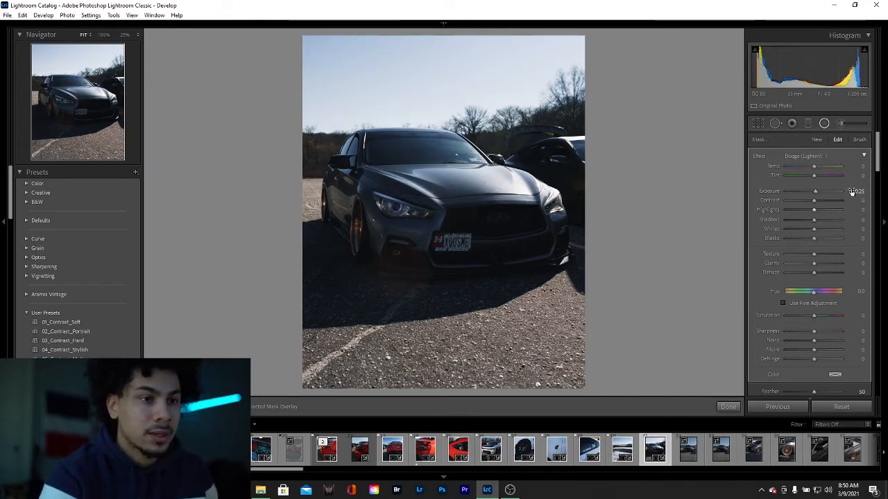
text(0.30)
key(Return)
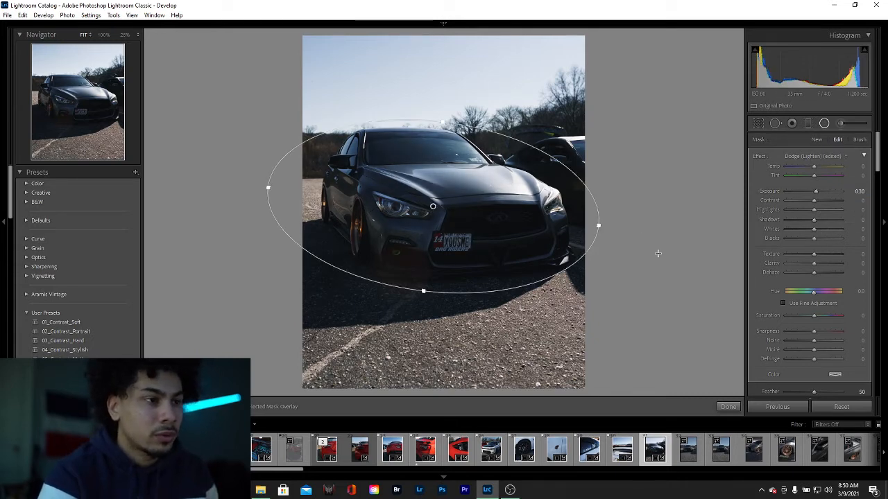
Step: Set the radial filter's texture to -20
click(860, 254)
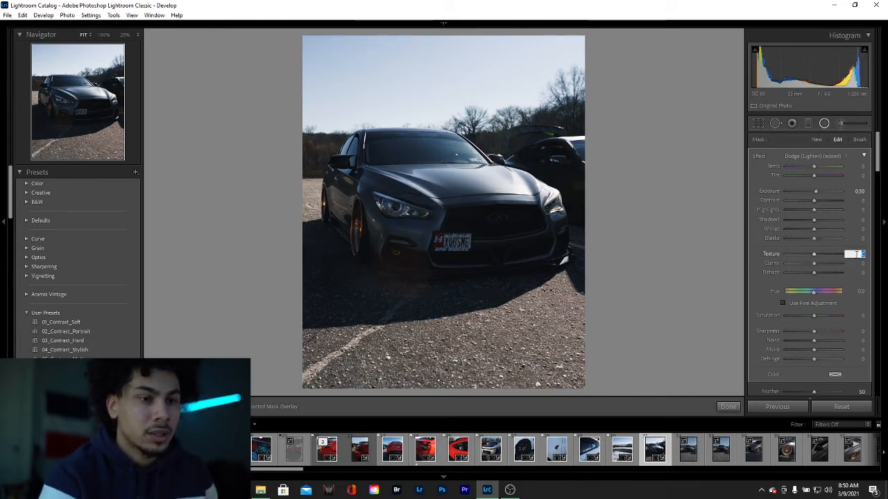
text(-20)
key(Return)
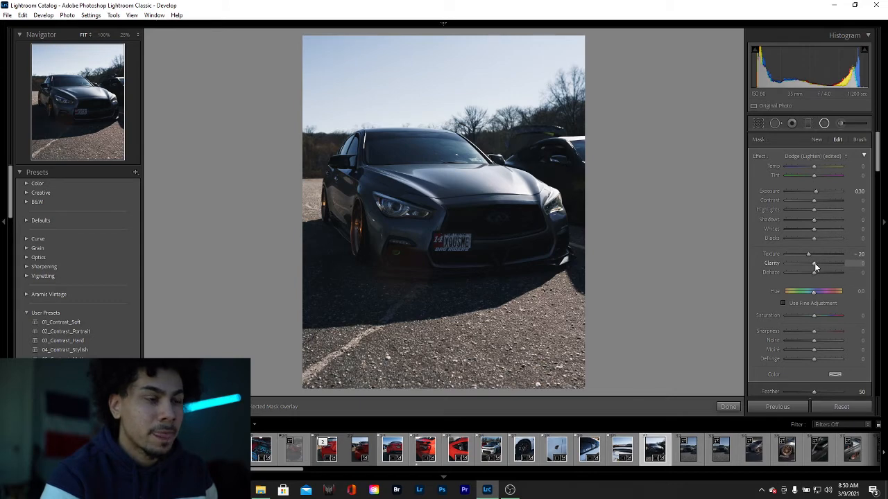
drag(814, 263, 751, 269)
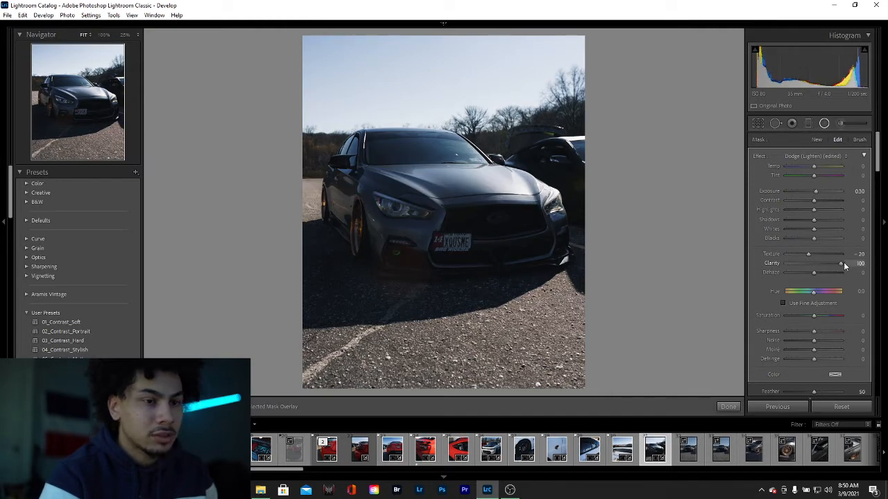
drag(845, 266, 747, 266)
mouse_move(823, 265)
mouse_down()
mouse_move(878, 266)
mouse_move(778, 263)
mouse_move(855, 267)
mouse_move(824, 263)
mouse_up()
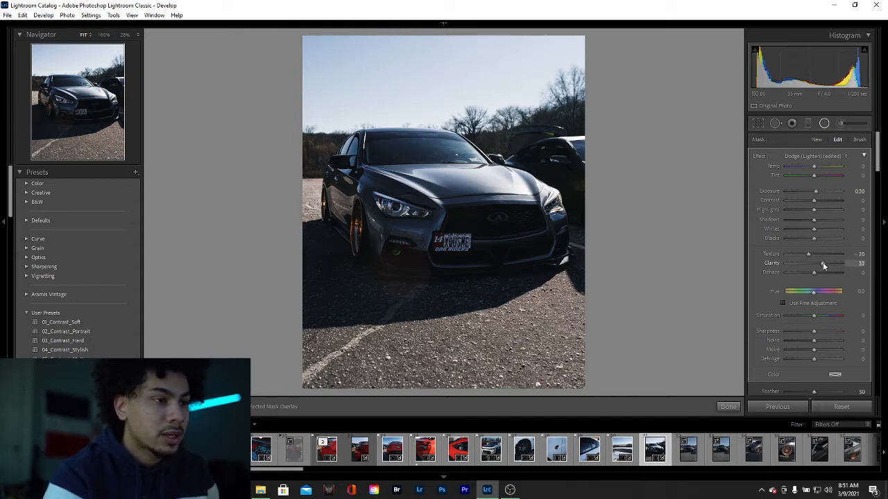
double_click(822, 263)
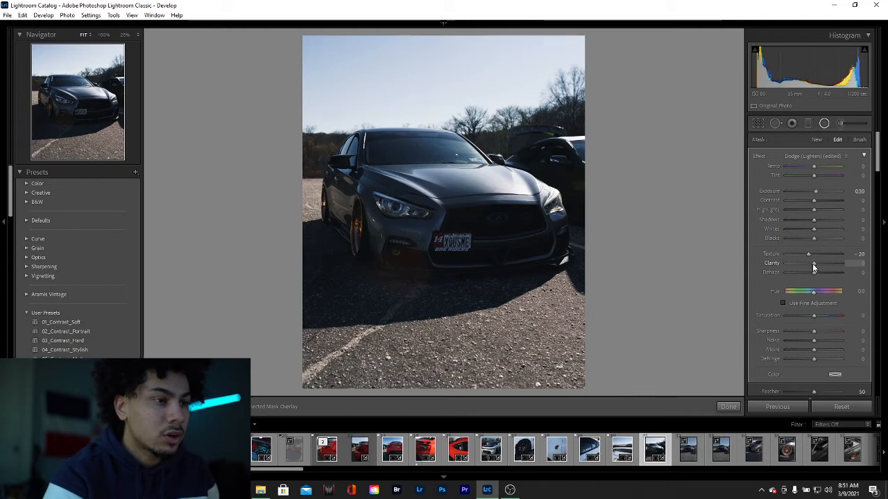
Step: Raise the radial filter's clarity and set it to exactly 35
drag(817, 265, 821, 266)
click(862, 264)
text(3)
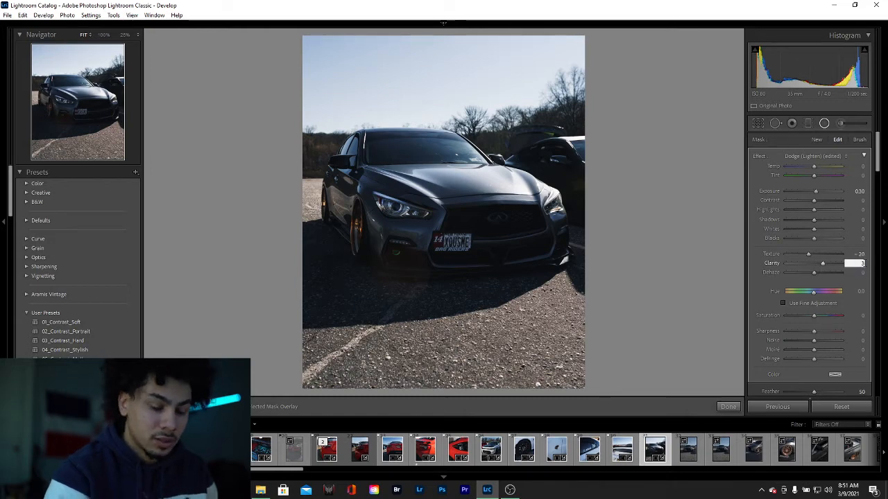
text(5)
key(Return)
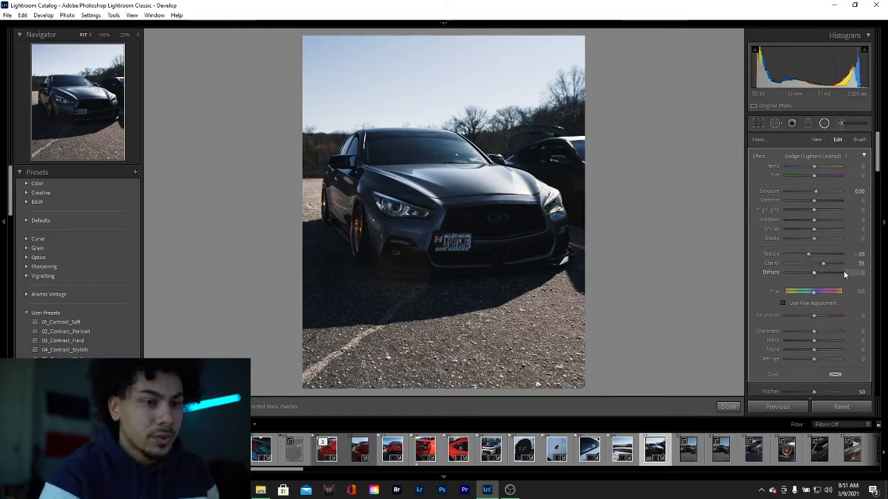
Step: Try different dehaze amounts on the radial filter, both negative and positive, and settle on -5
click(862, 273)
text(-5)
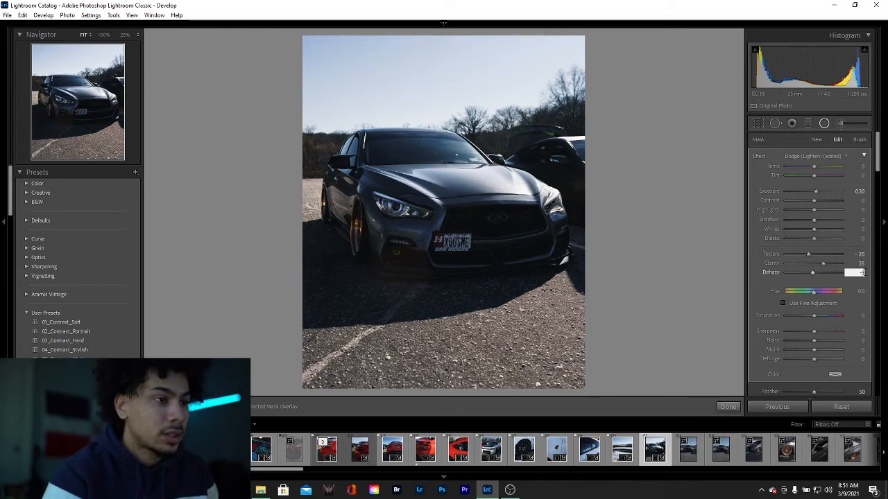
text(5)
key(Return)
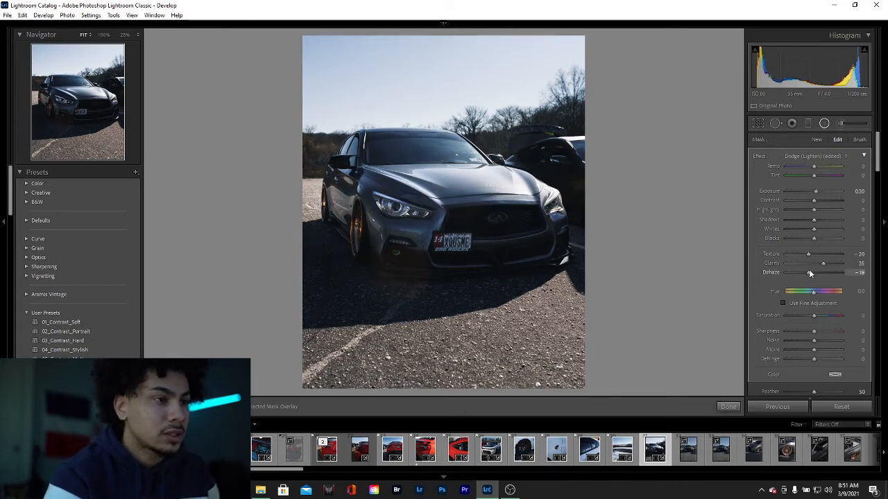
mouse_move(806, 269)
mouse_down()
mouse_move(798, 267)
mouse_move(842, 275)
mouse_move(818, 271)
mouse_up()
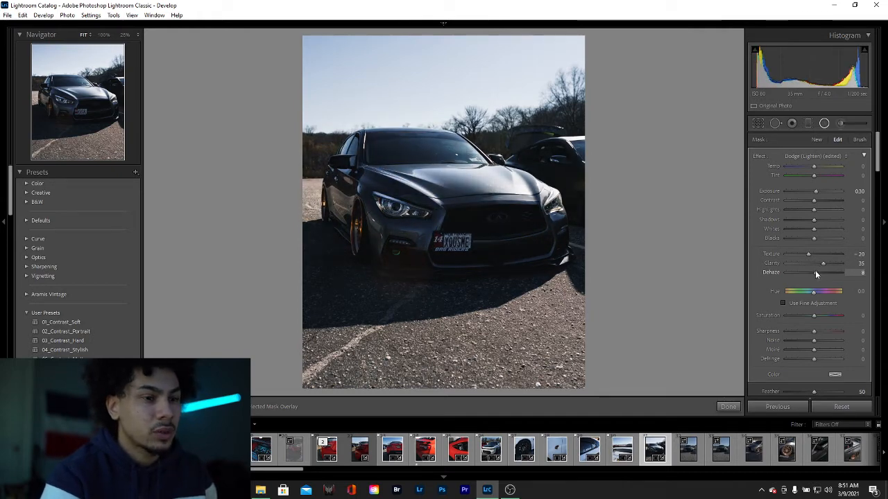
click(854, 272)
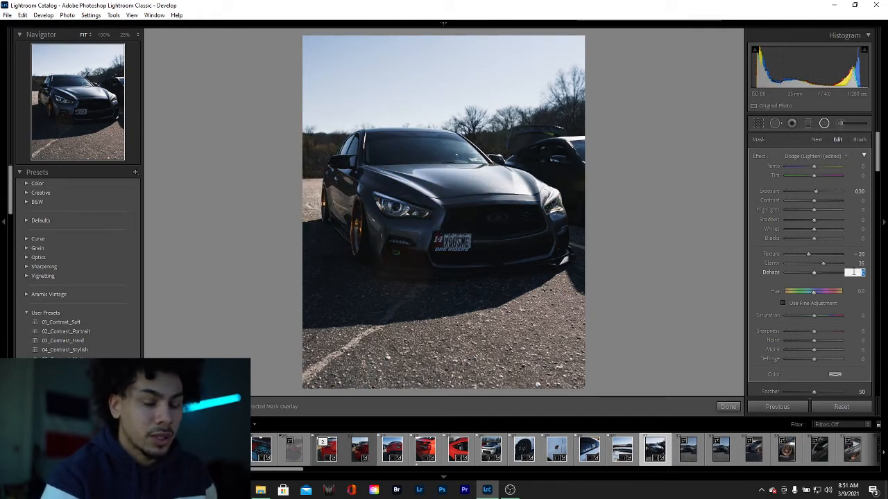
text(-5)
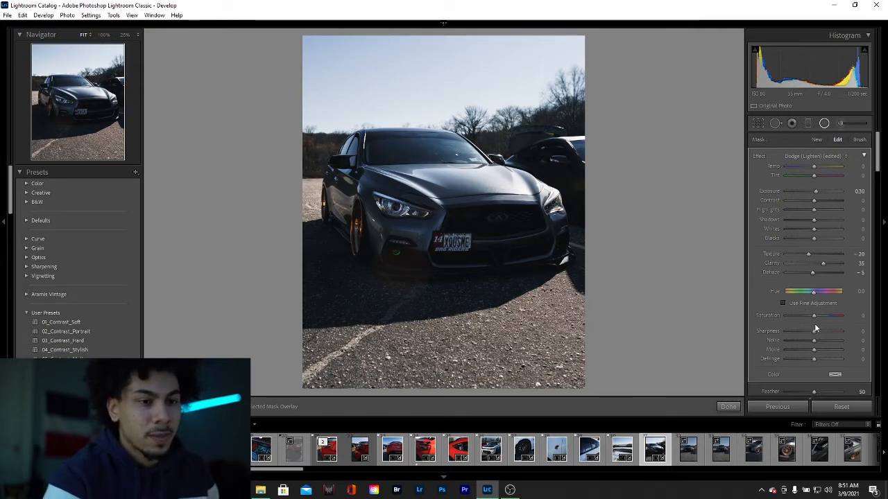
Step: Set the radial filter's sharpness to 20
click(859, 330)
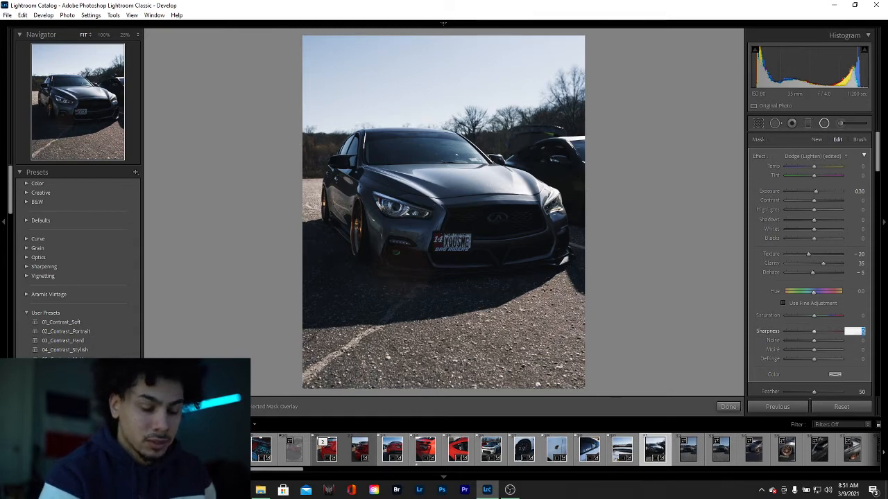
text(20)
key(Return)
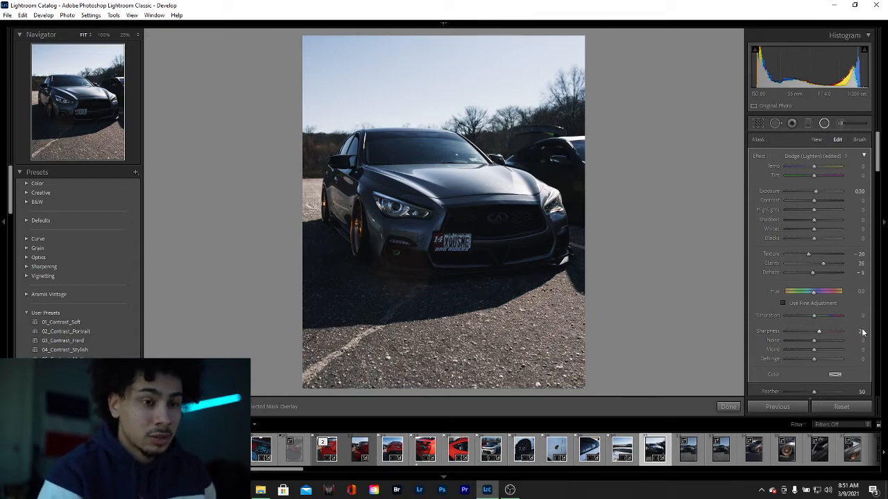
Step: Close the radial filter and raise the photo's sharpening amount to 93
click(824, 123)
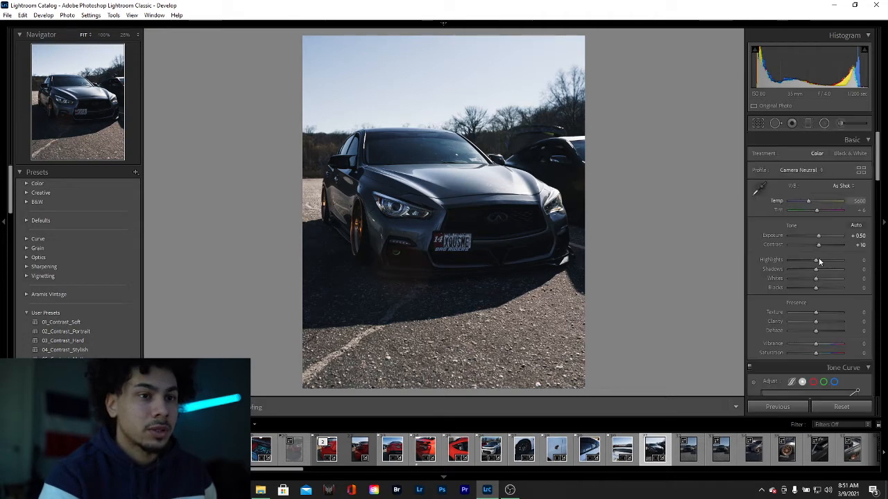
scroll(811, 278, down, 15)
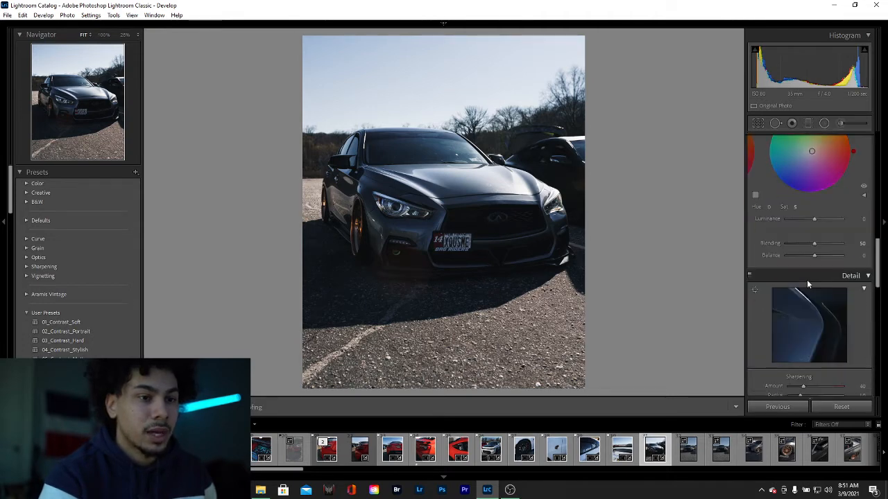
scroll(807, 284, down, 2)
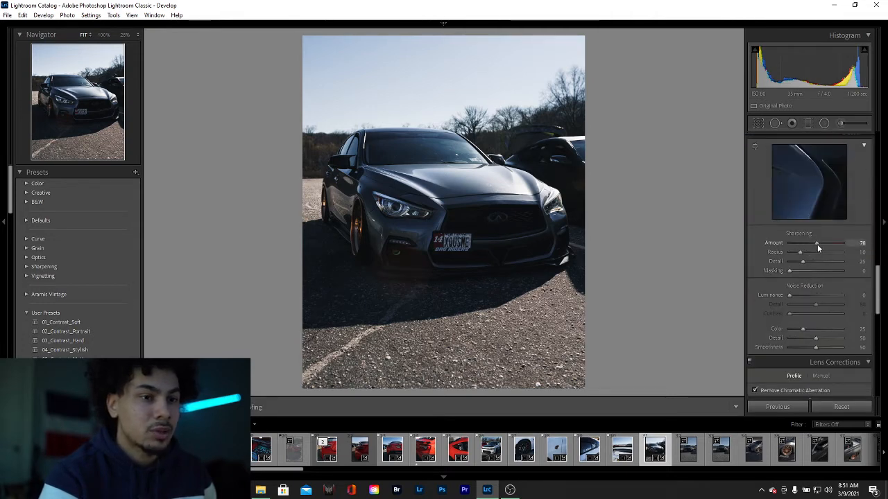
drag(819, 248, 823, 247)
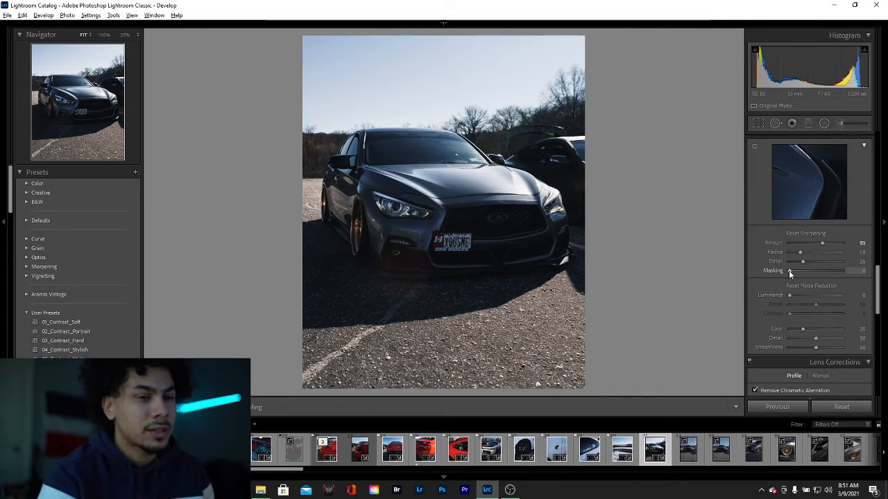
Step: Raise the sharpening masking while previewing its edge mask, and set it to exactly 50
drag(788, 271, 816, 269)
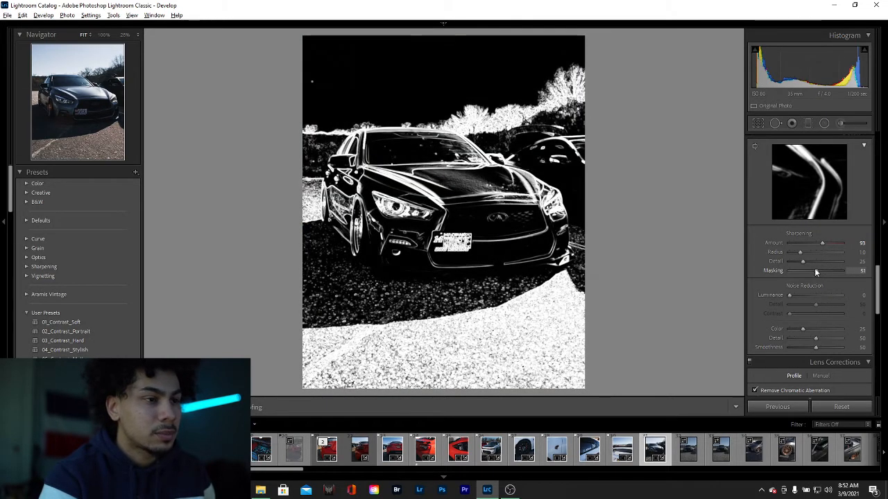
drag(815, 269, 815, 270)
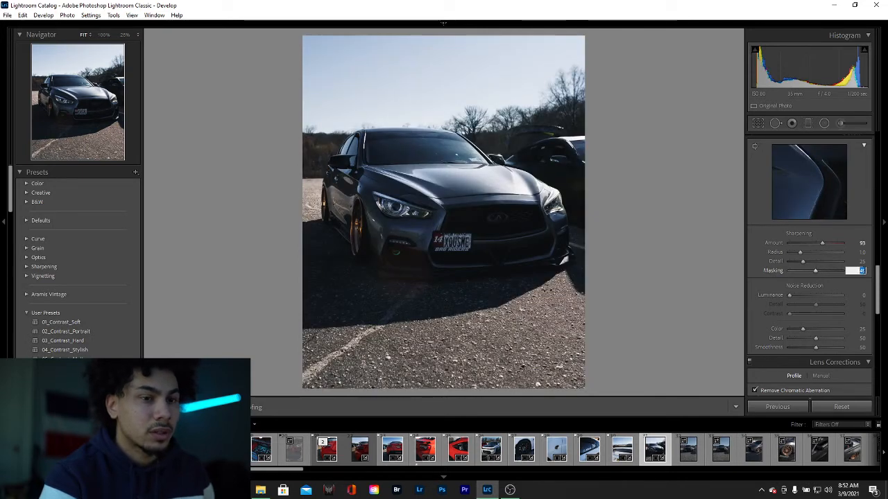
text(50)
key(Return)
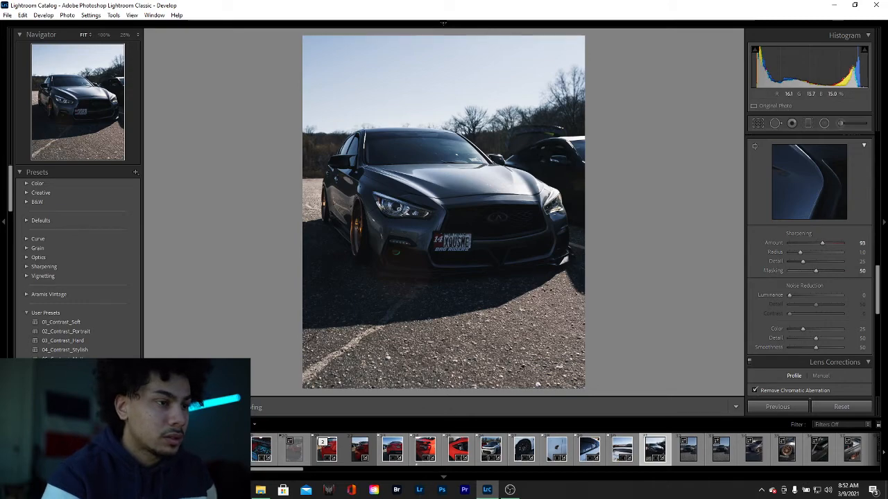
Step: Examine the sharpening at 100% zoom around the headlight, grille and licence plate, and return to the full photo
click(398, 208)
click(389, 233)
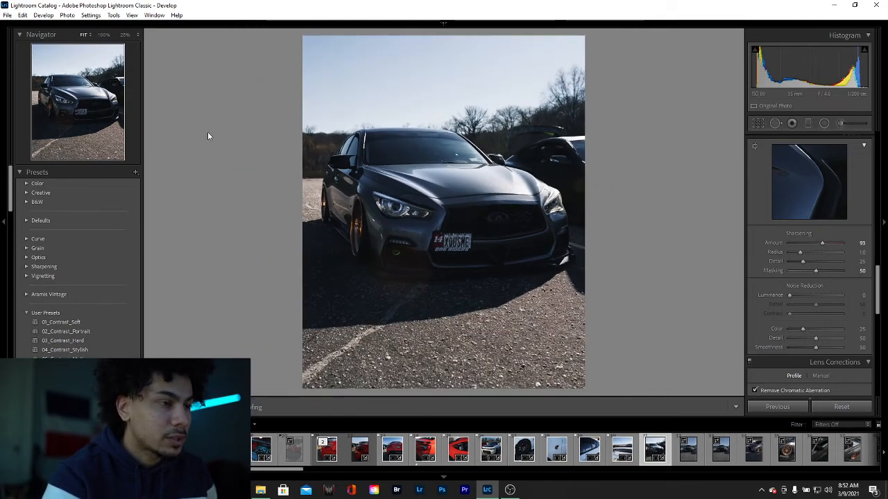
click(104, 35)
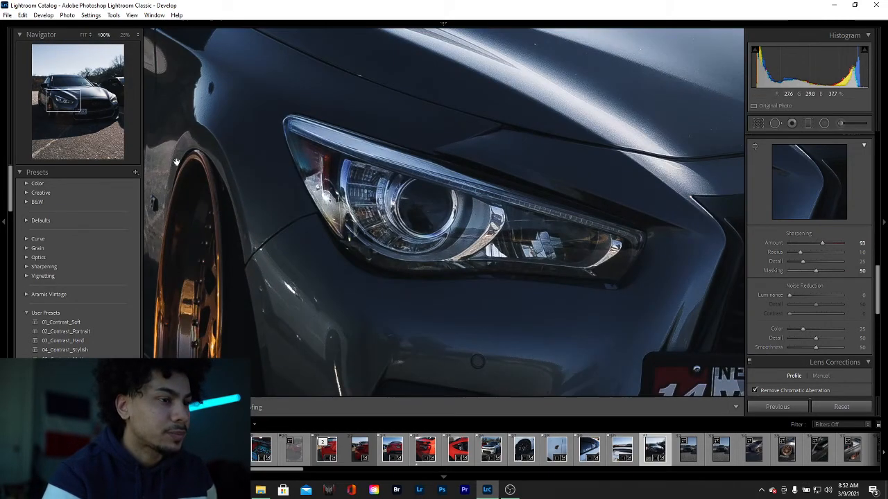
click(84, 106)
click(84, 106)
click(84, 106)
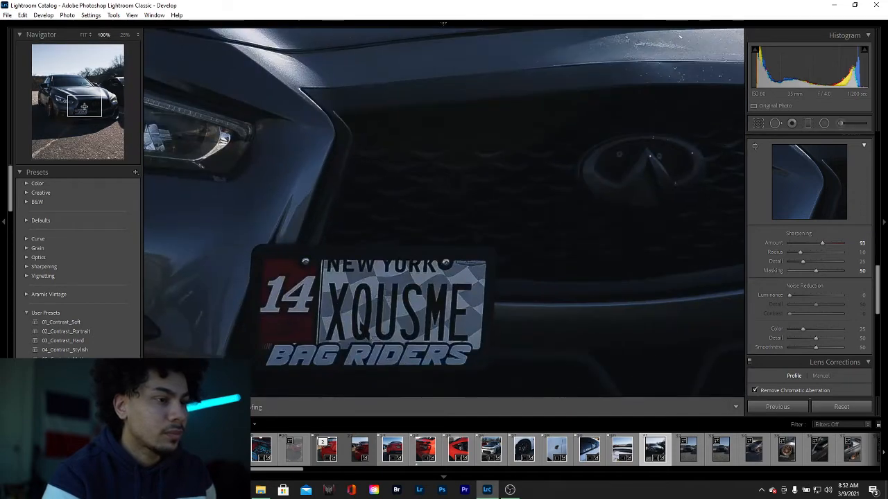
click(84, 106)
click(86, 117)
click(86, 116)
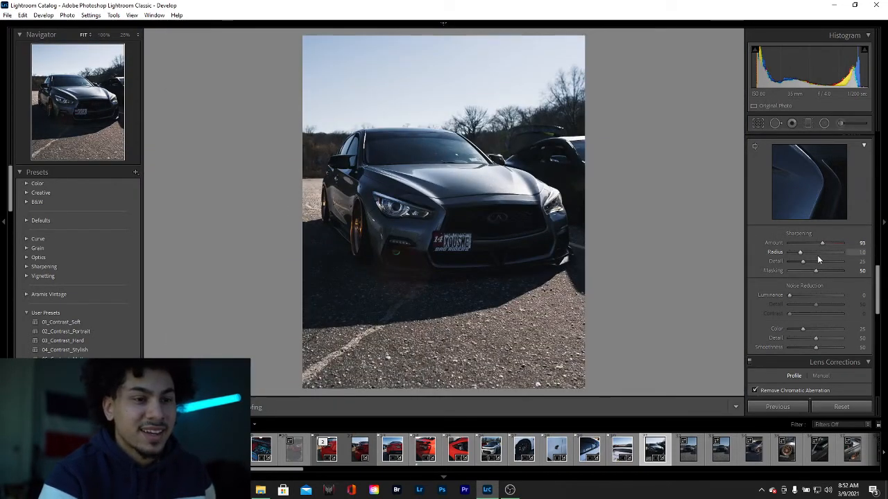
Step: Set the luminance noise reduction to 10
text(10)
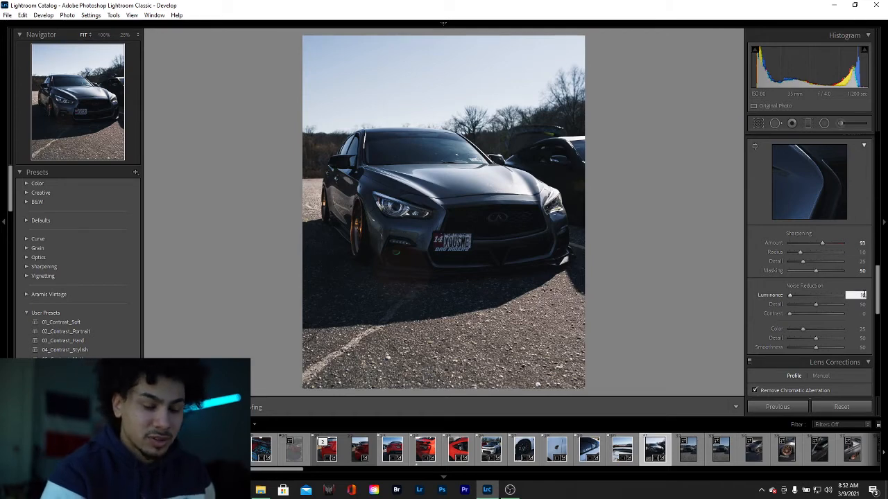
key(Return)
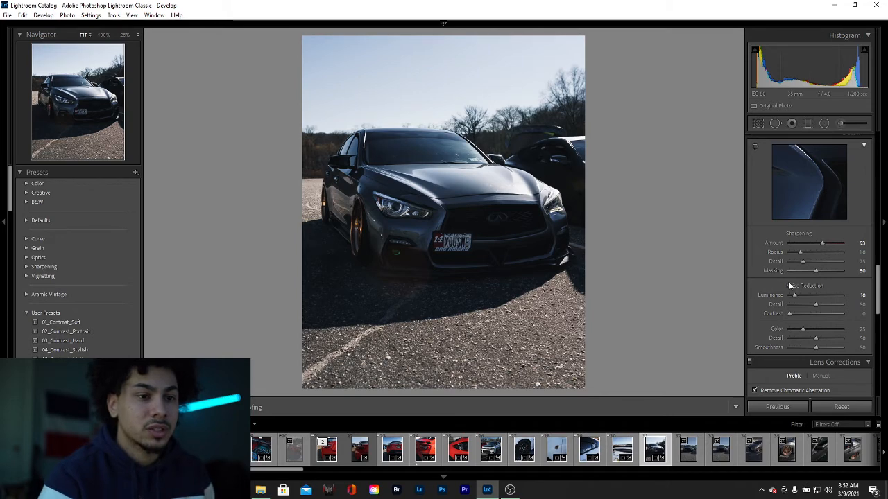
Step: Try a vibrance of -10 on the whole photo, reset it, and settle on -3
scroll(838, 319, up, 3)
scroll(835, 319, up, 8)
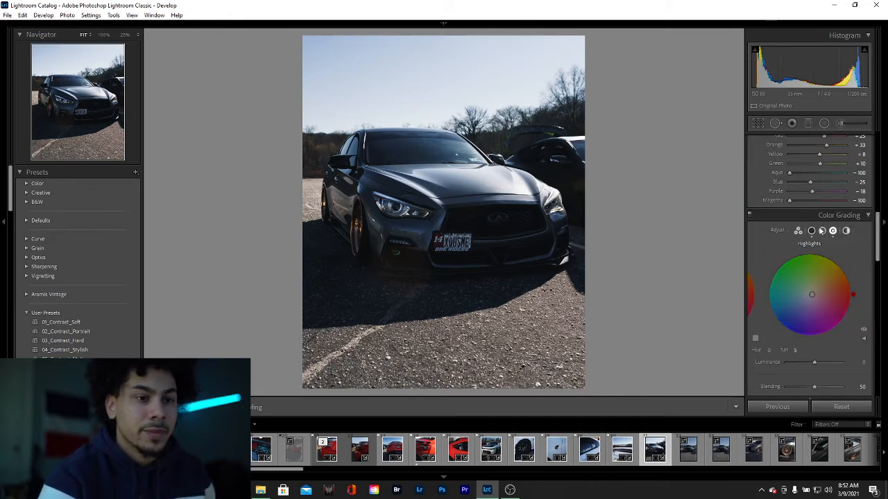
scroll(824, 248, up, 3)
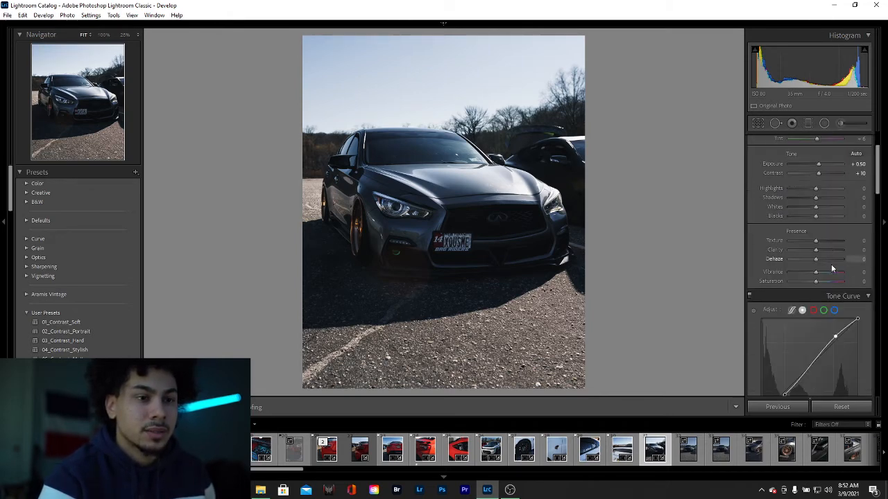
click(863, 272)
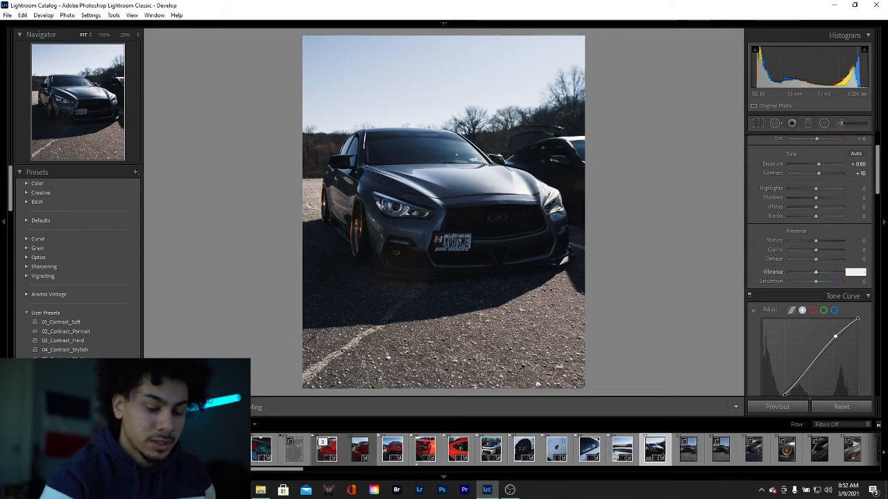
text(-10)
key(Return)
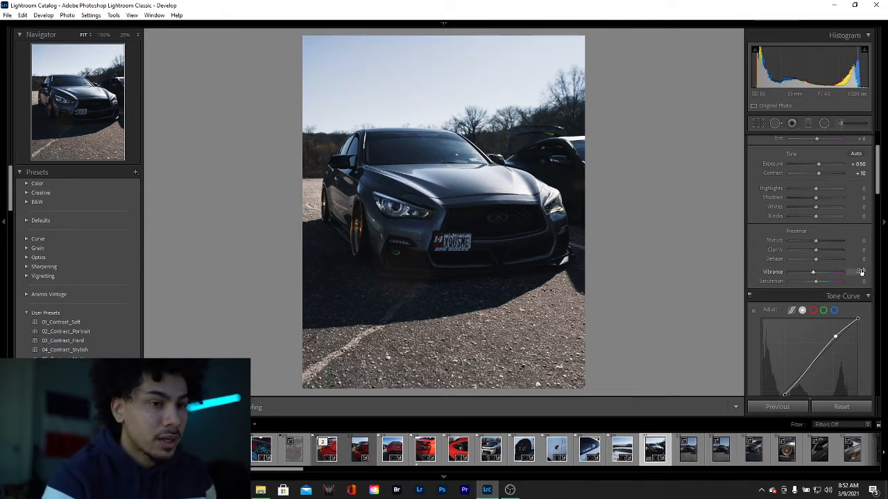
click(859, 273)
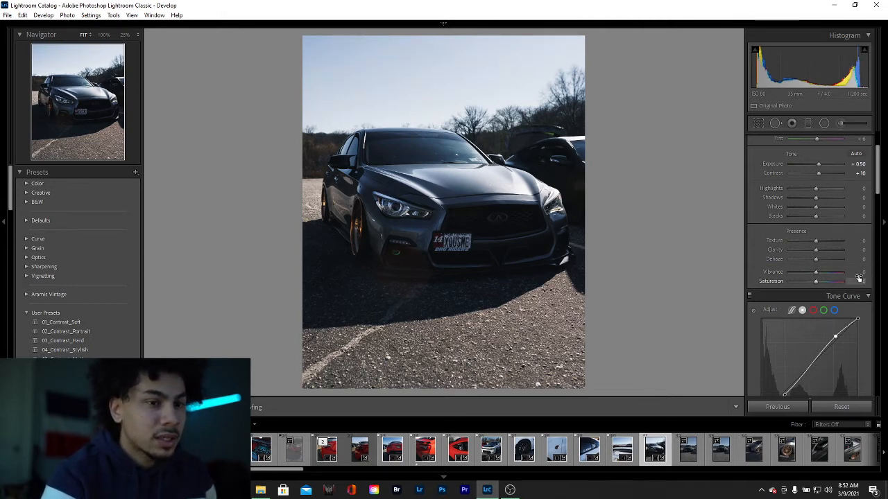
text(-3)
key(Return)
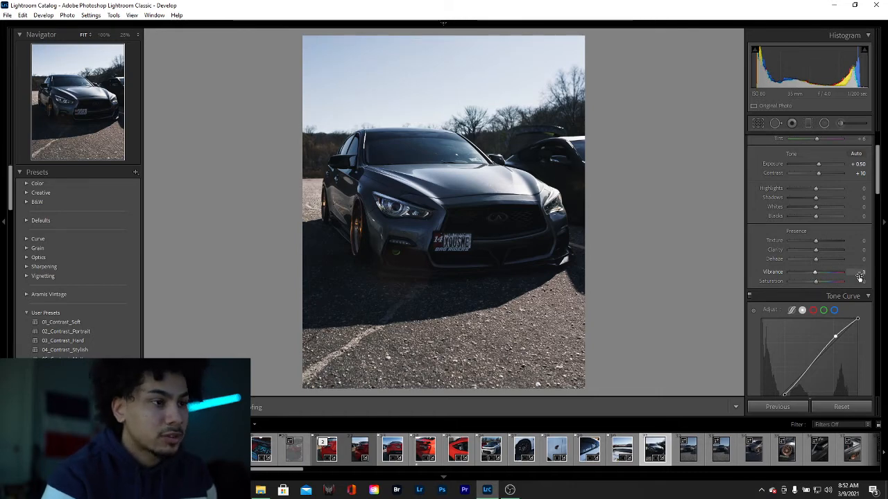
Step: Paint a new Adjustment Brush mask over both of the front car's headlights
scroll(853, 249, up, 2)
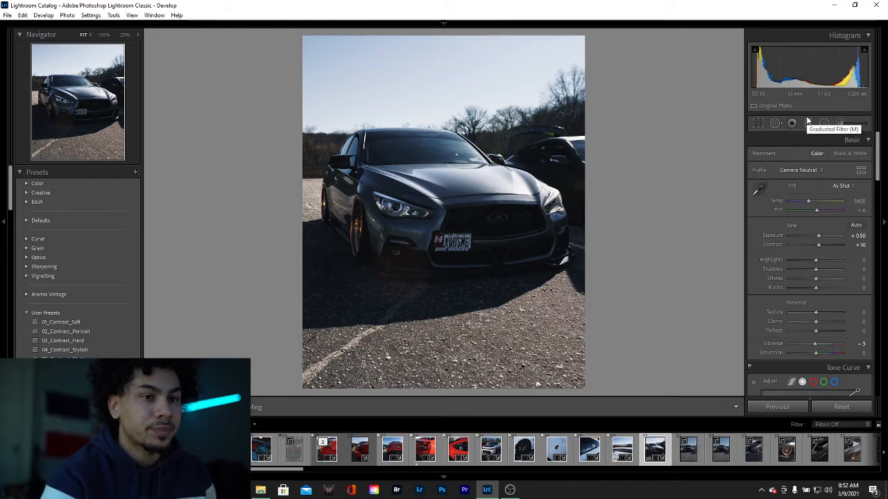
click(841, 124)
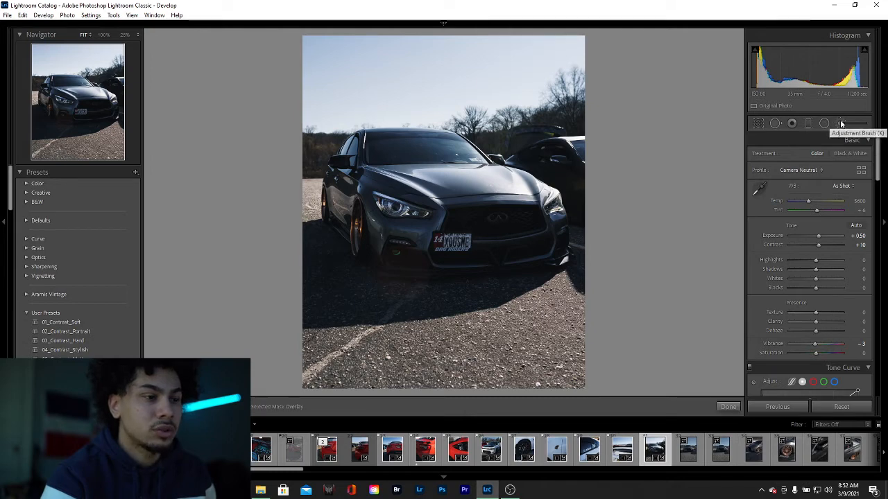
click(841, 123)
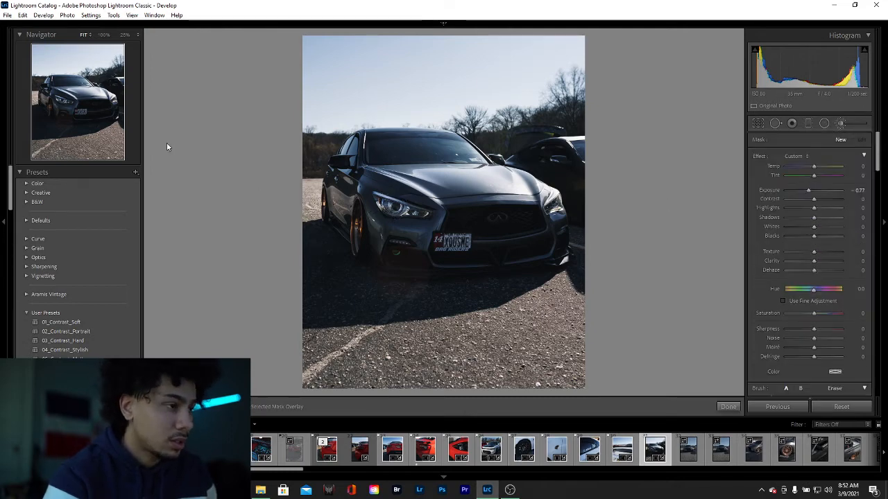
click(104, 35)
click(123, 35)
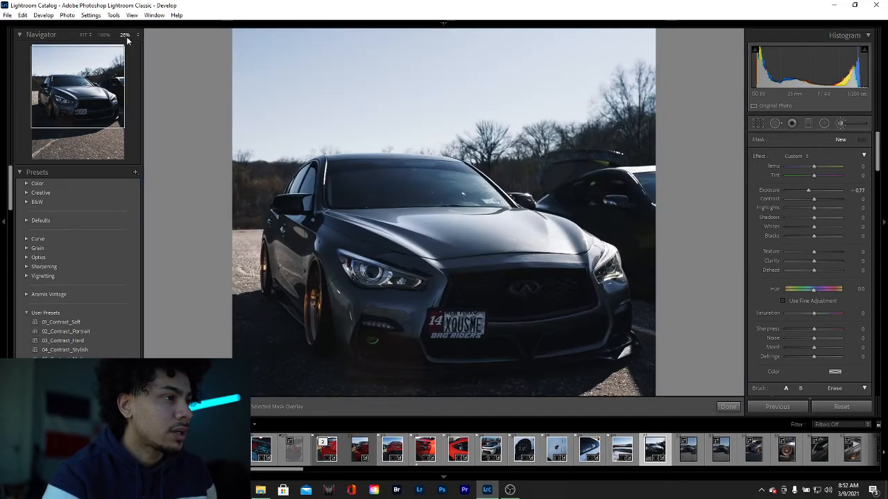
click(127, 37)
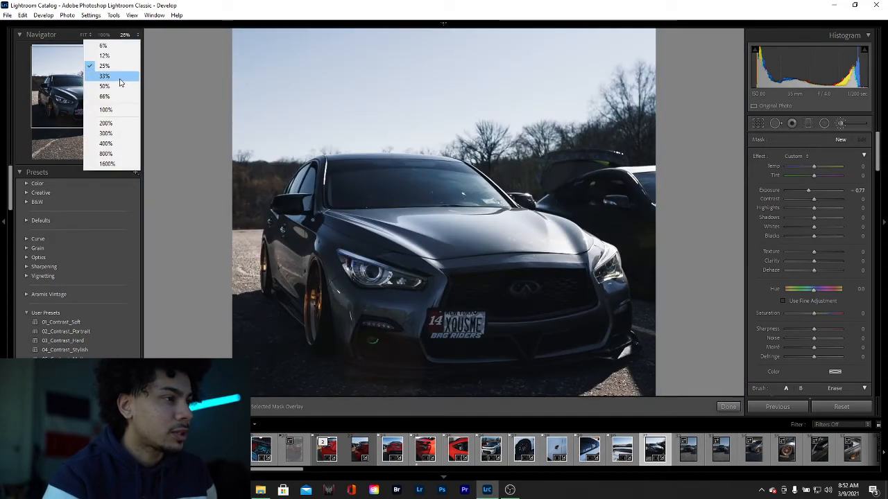
click(119, 76)
click(88, 99)
drag(89, 99, 89, 102)
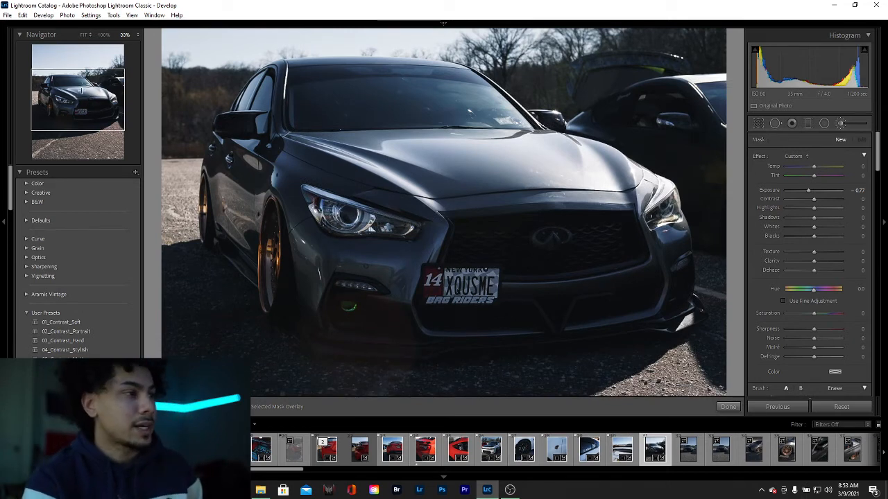
click(105, 34)
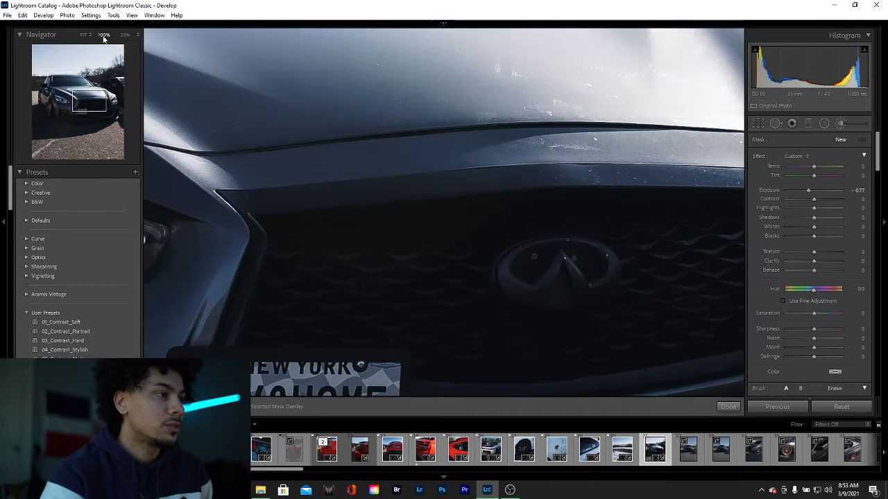
click(125, 36)
mouse_move(78, 93)
mouse_down()
mouse_move(78, 116)
mouse_move(78, 99)
mouse_up()
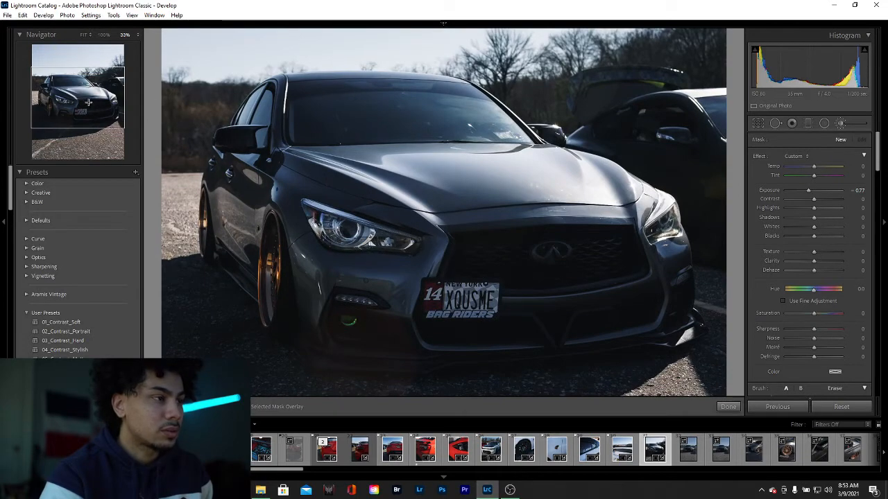
key(z)
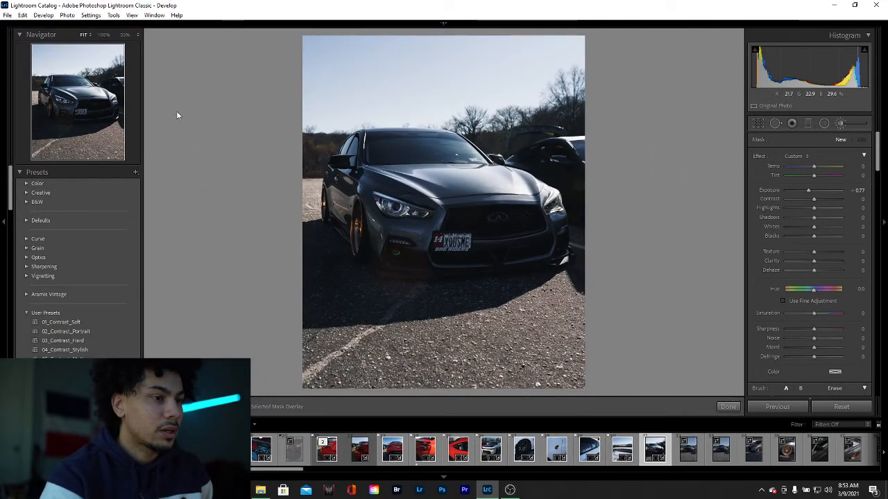
click(72, 107)
drag(78, 105, 78, 99)
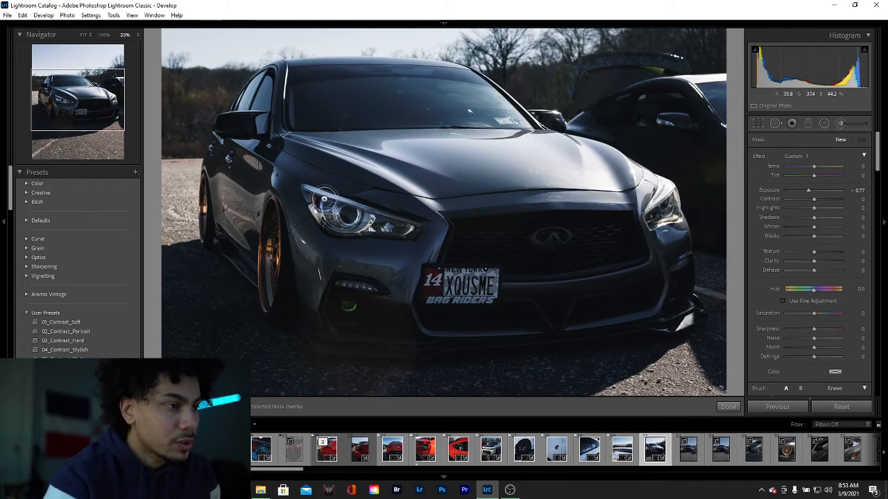
mouse_move(312, 195)
mouse_down()
mouse_move(404, 230)
mouse_move(366, 234)
mouse_move(321, 208)
mouse_move(386, 231)
mouse_move(311, 204)
mouse_move(409, 228)
mouse_up()
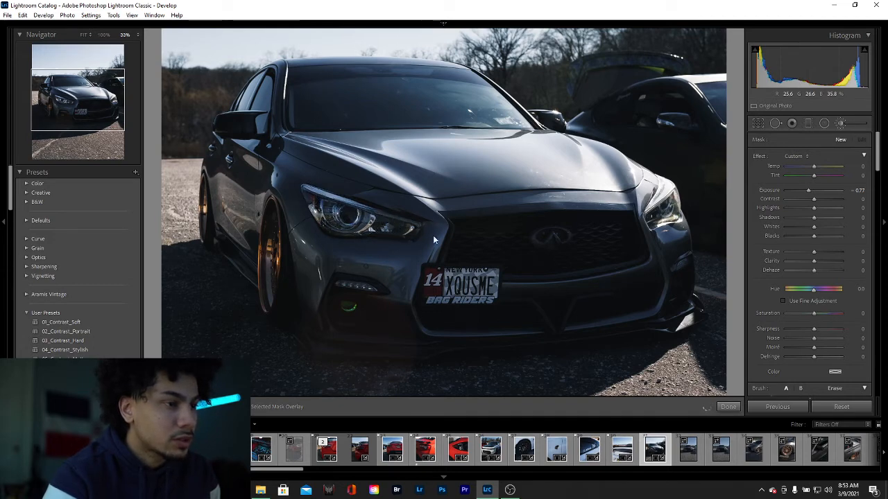
mouse_move(674, 199)
mouse_down()
mouse_move(653, 216)
mouse_move(674, 197)
mouse_up()
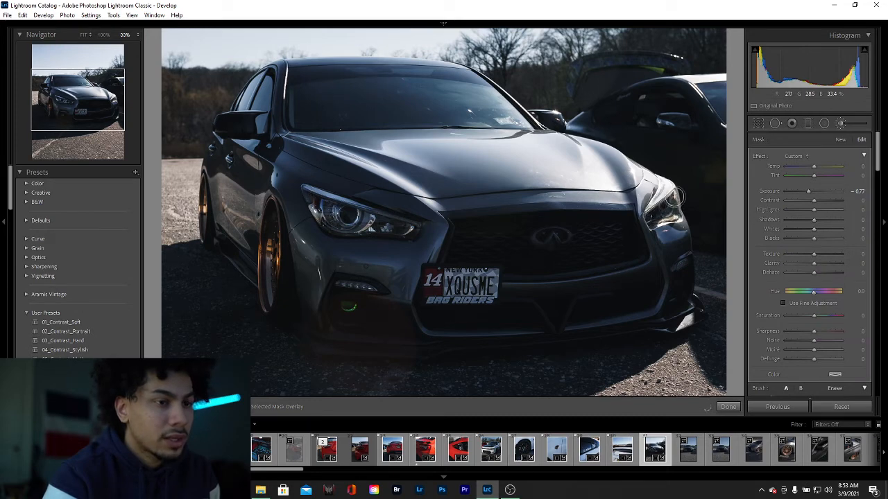
Step: Reset the headlight brush's exposure, set it to 0.15, and raise the brush's highlights to 45
double_click(808, 192)
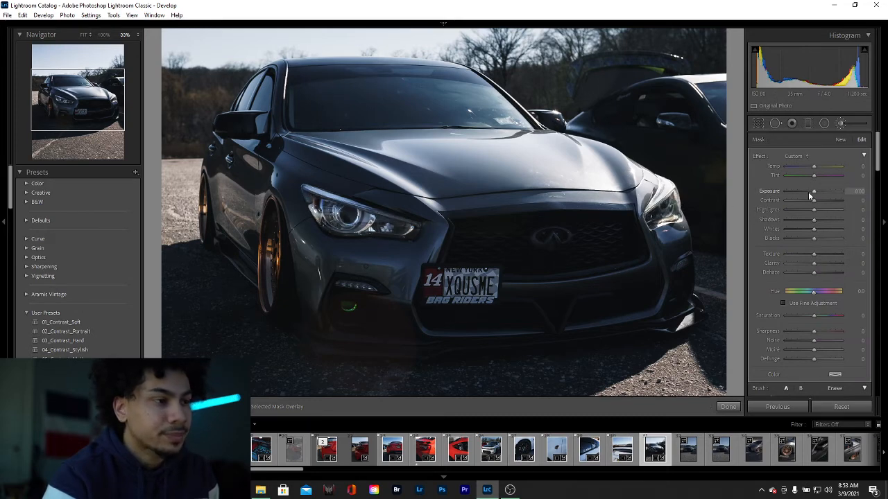
click(853, 191)
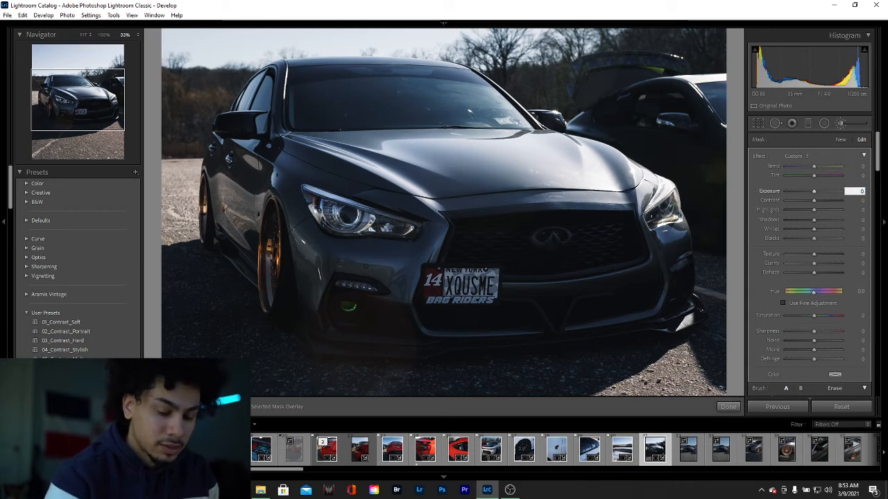
text(0.15)
key(Return)
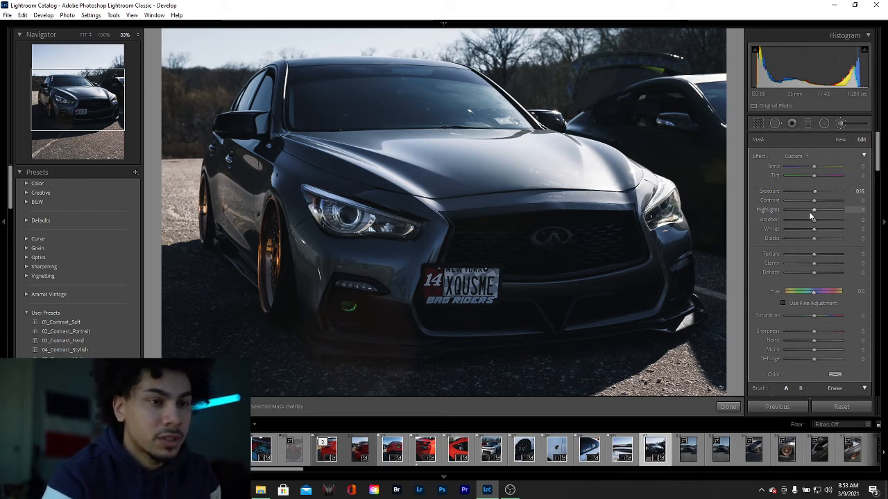
drag(824, 213, 826, 213)
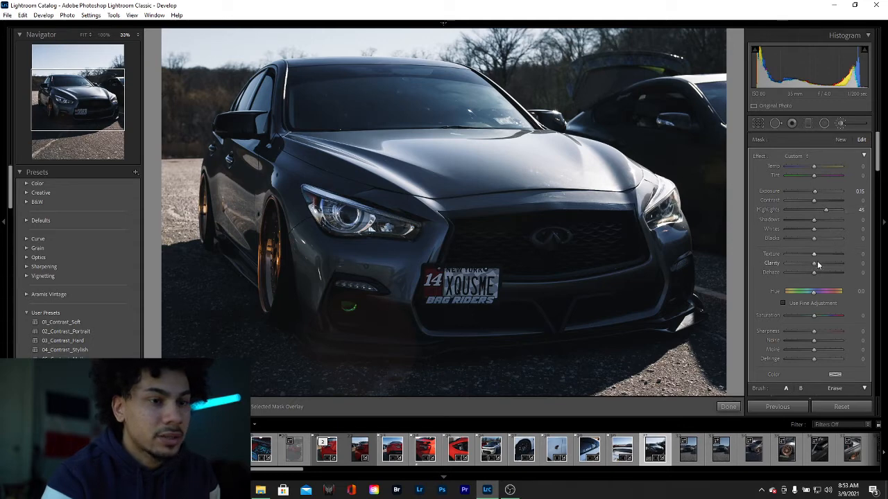
Step: Set the headlight brush's highlights to 18, shadows to 9, whites to 11 and clarity to 8, and compare with the original photo
drag(814, 263, 819, 264)
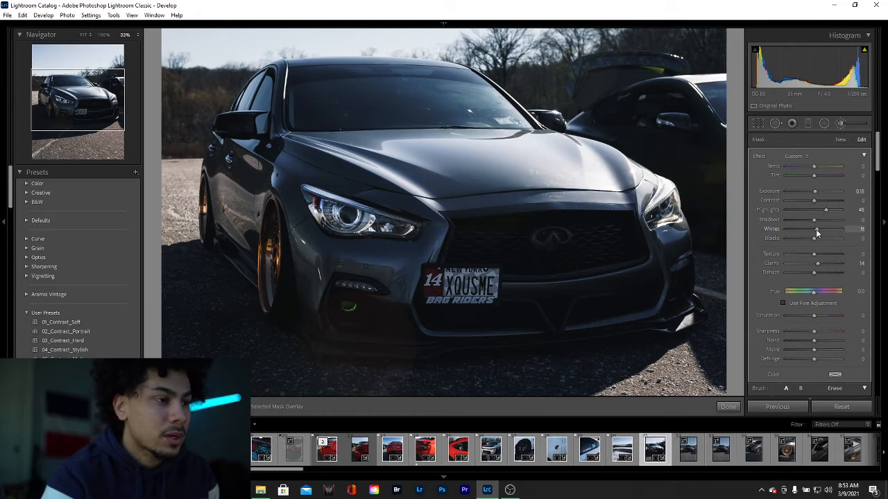
drag(814, 219, 819, 220)
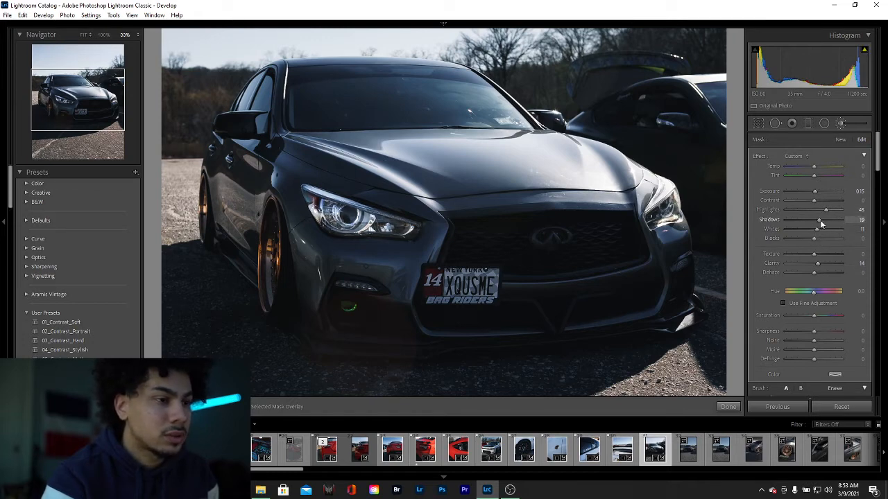
key(z)
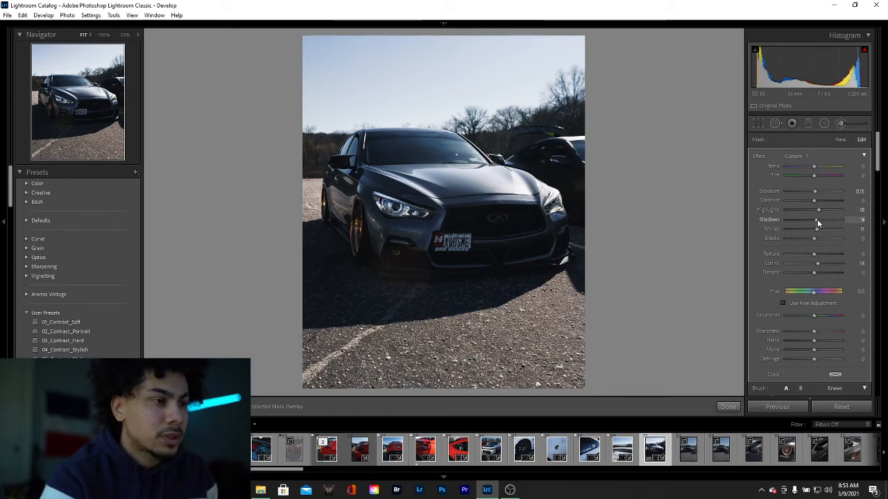
click(859, 264)
key(Return)
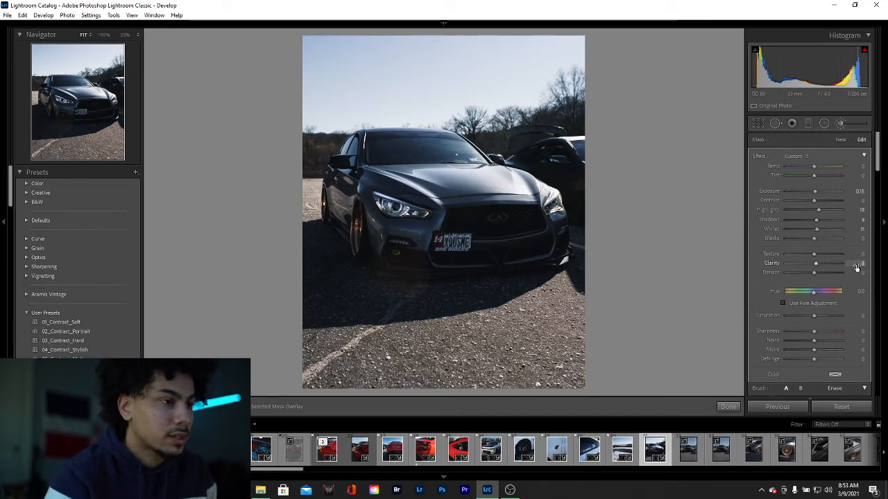
key(backslash)
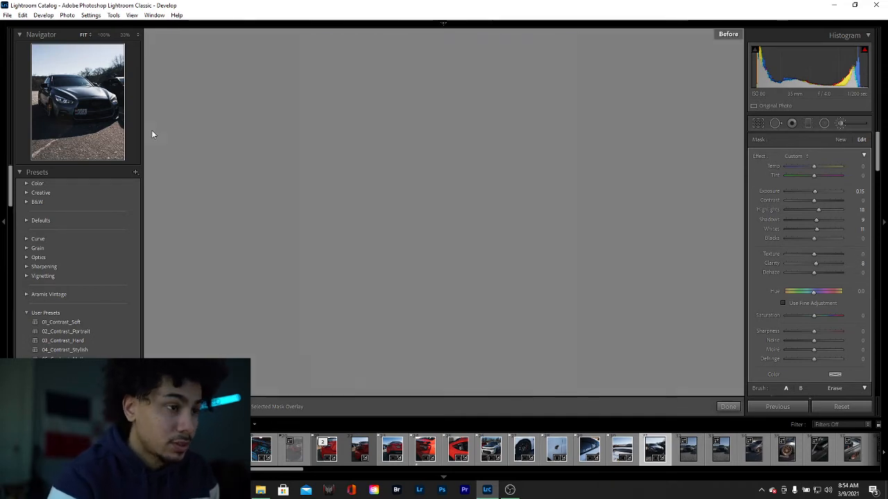
key(backslash)
key(backslash)
key(backslash)
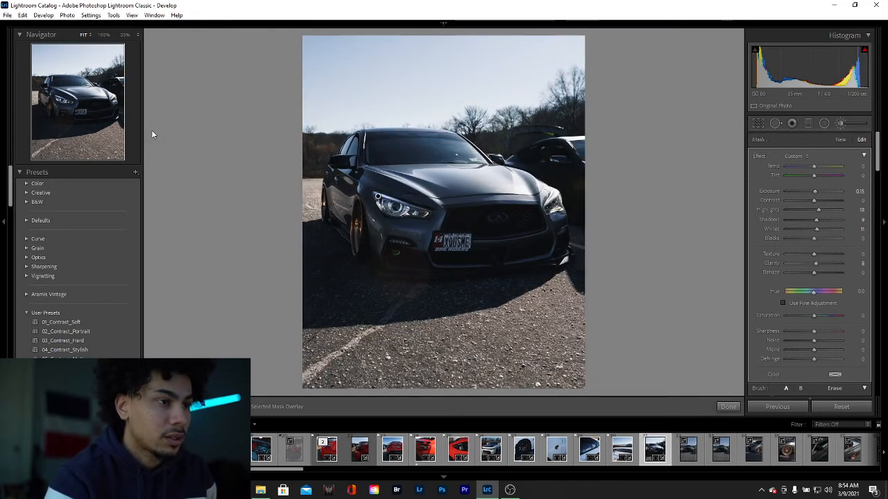
Step: Paint a new Adjustment Brush mask with the Dodge (Lighten) effect over the emblem on the front car's grille
click(837, 140)
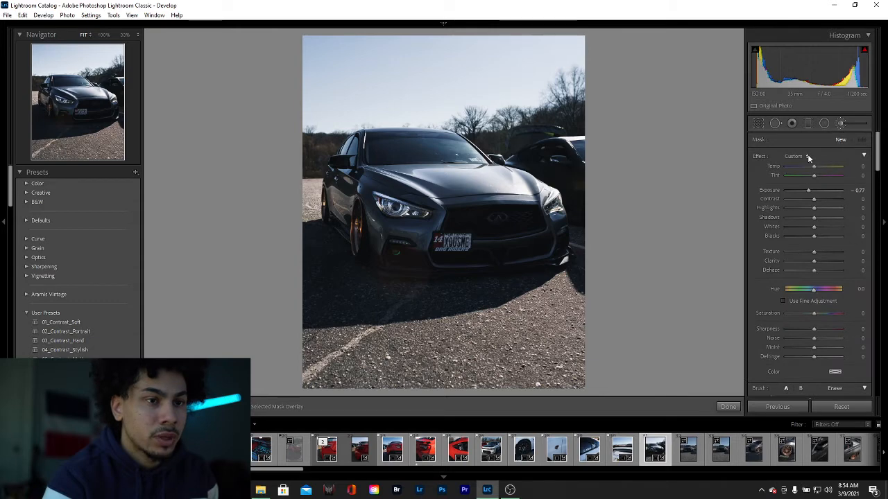
click(805, 156)
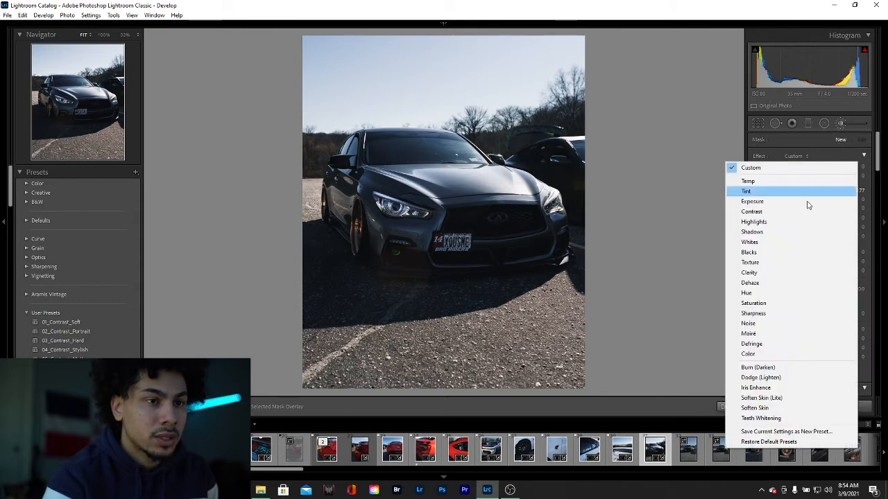
click(775, 378)
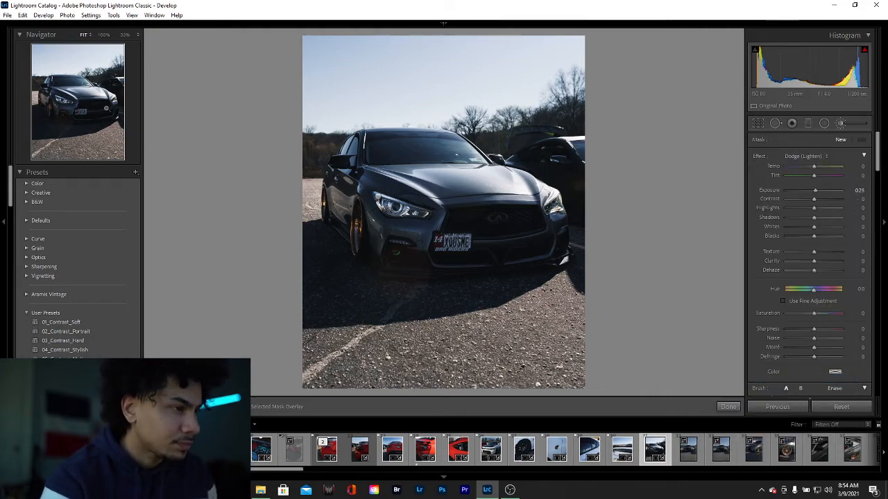
click(84, 109)
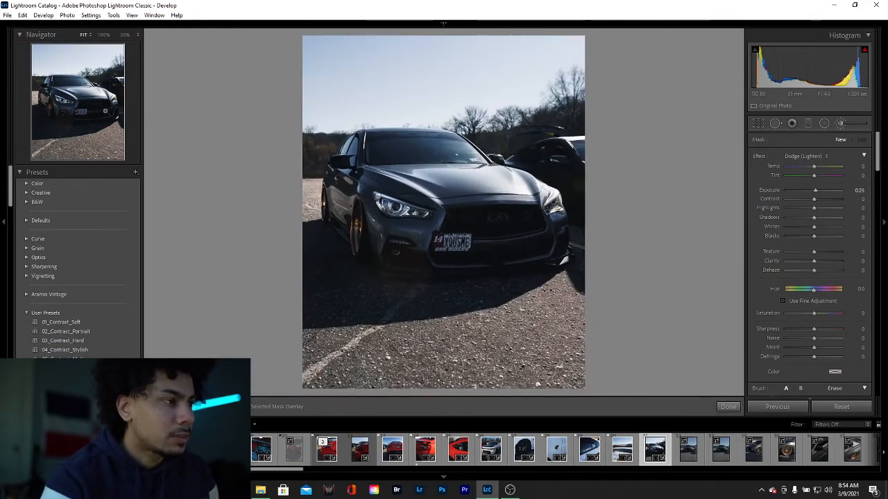
click(94, 105)
click(126, 35)
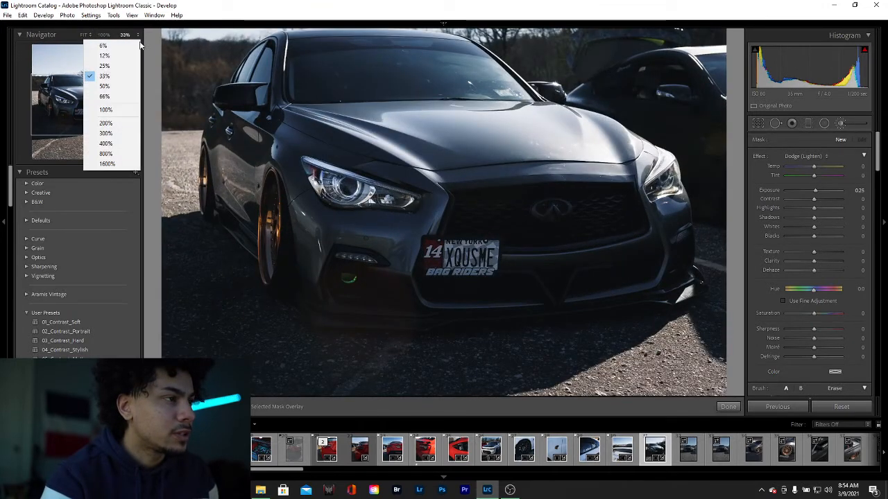
click(117, 86)
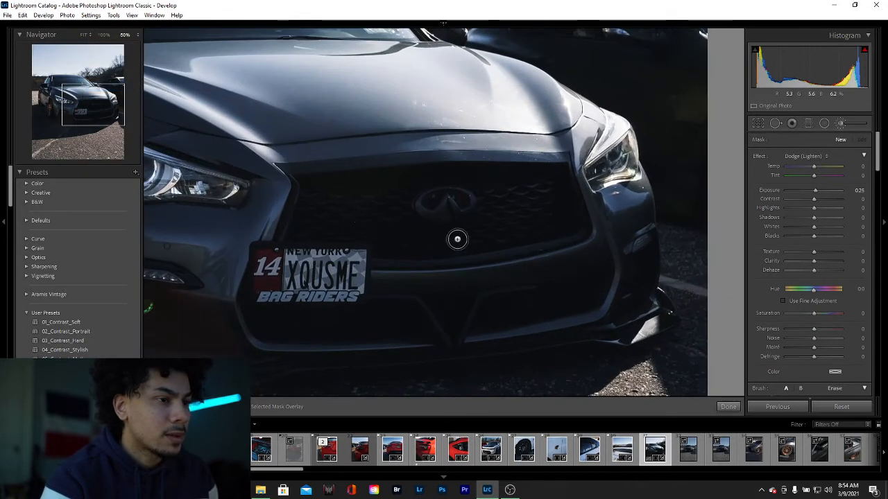
mouse_move(424, 200)
mouse_down()
mouse_move(446, 213)
mouse_move(420, 207)
mouse_move(442, 192)
mouse_move(465, 197)
mouse_move(436, 214)
mouse_move(460, 195)
mouse_move(474, 206)
mouse_move(438, 196)
mouse_up()
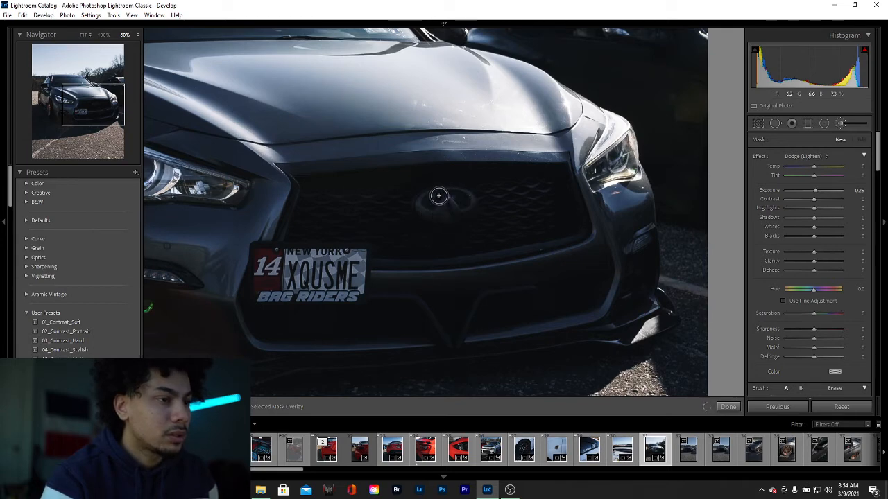
Step: Try an exposure of 0.57 on the emblem brush and settle on 0.17
click(818, 190)
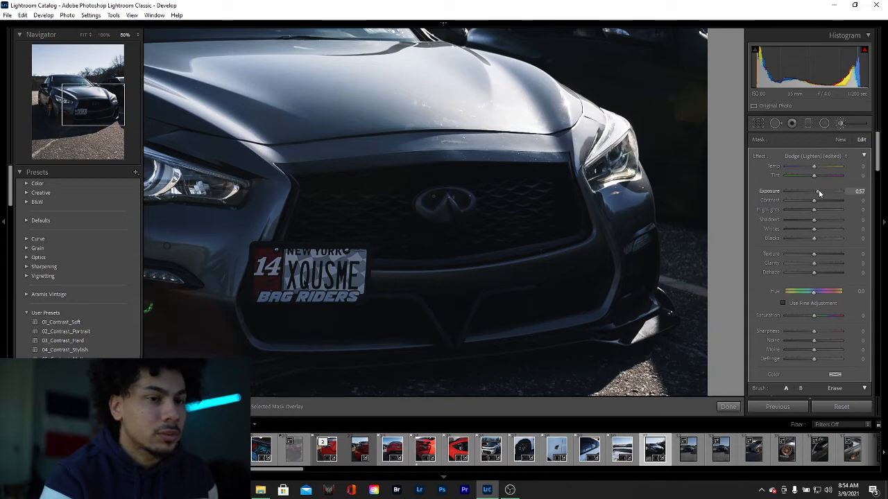
drag(818, 191, 815, 192)
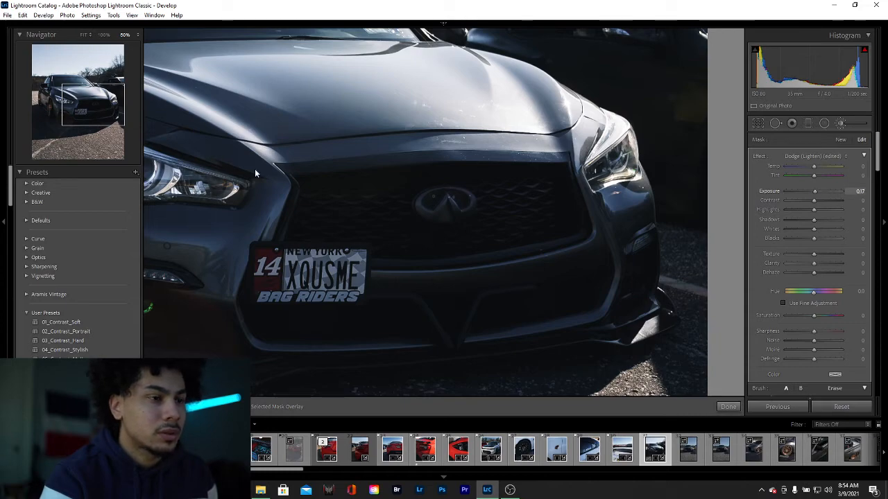
click(87, 107)
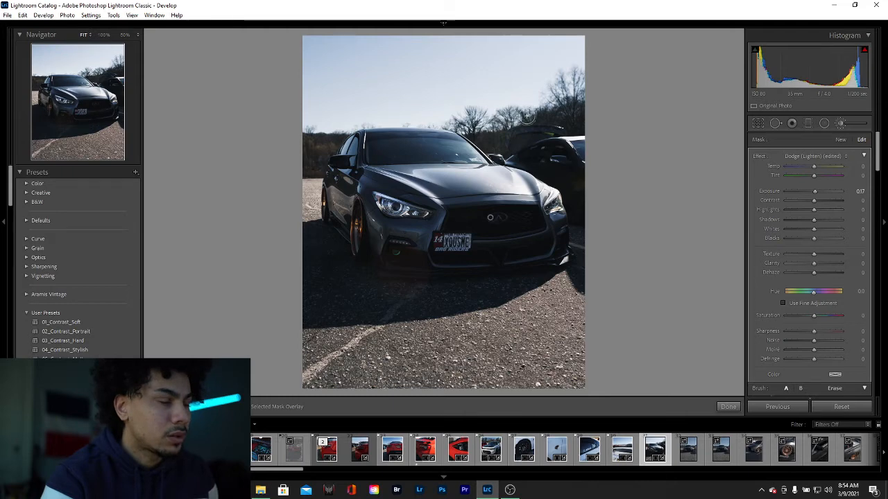
Step: Paint a new Adjustment Brush mask with the Burn (Darken) effect along the bright reflections on both sides of the hood
click(840, 140)
click(814, 157)
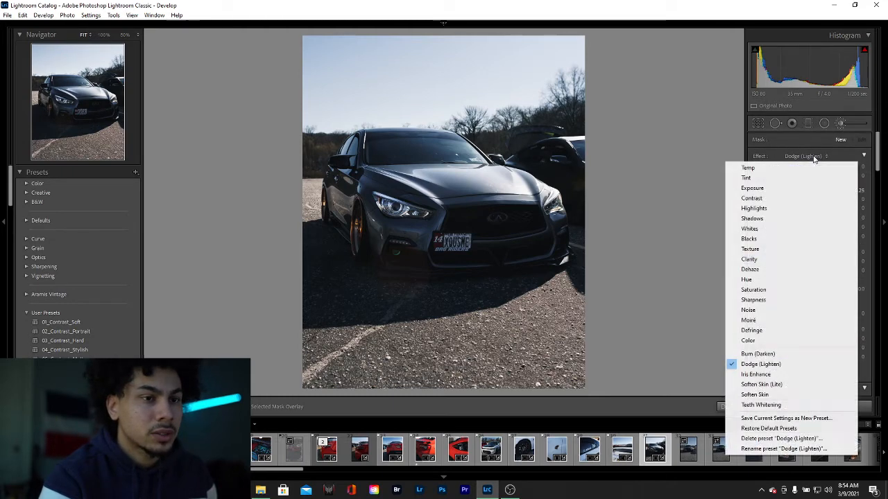
click(735, 353)
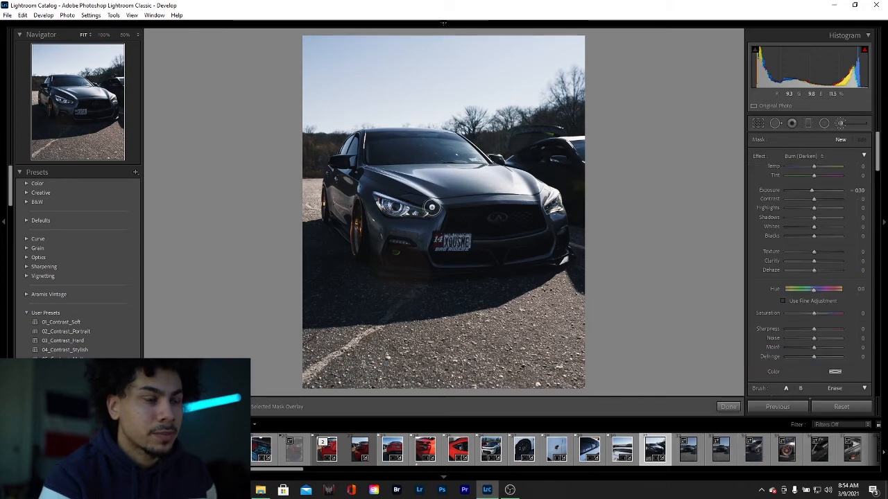
click(74, 99)
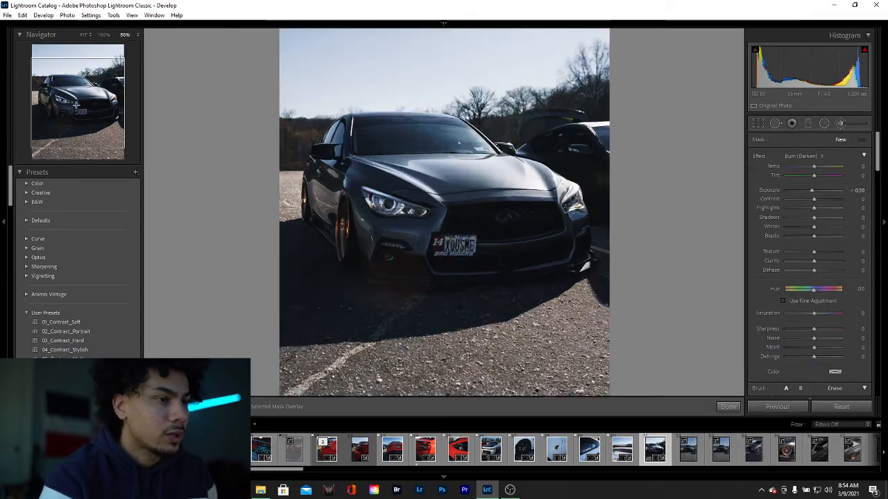
double_click(75, 96)
click(74, 96)
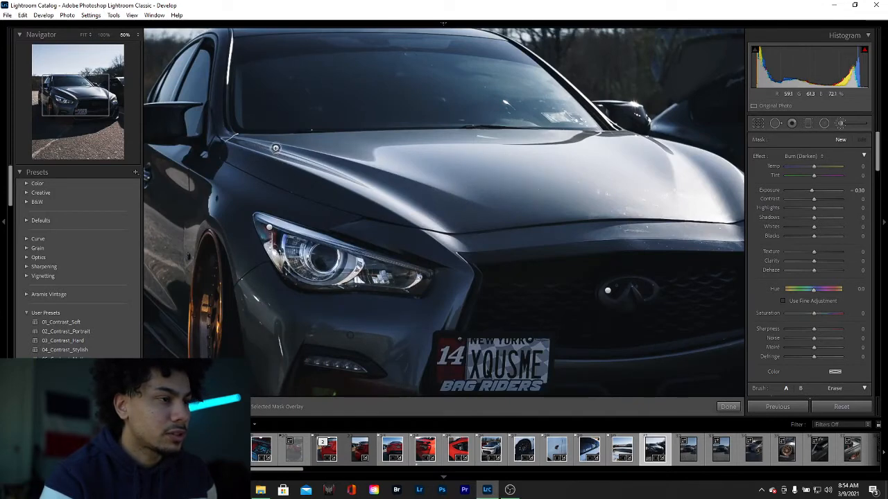
drag(306, 156, 460, 208)
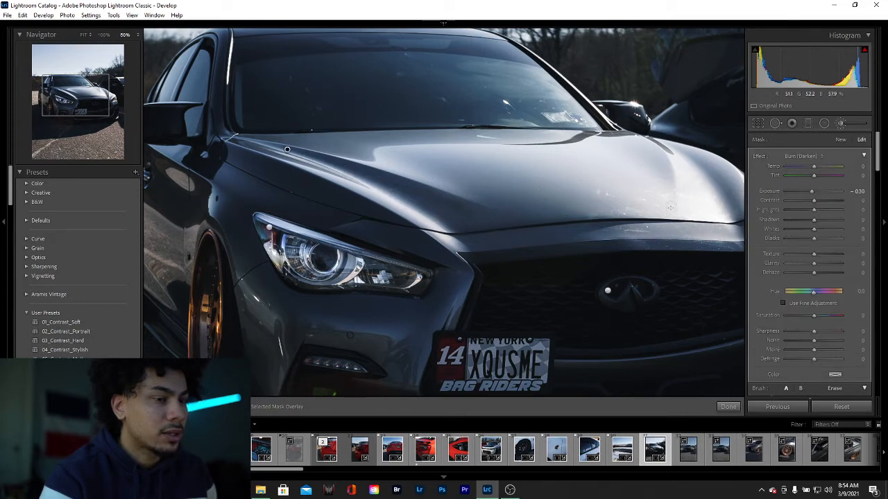
drag(681, 152, 738, 232)
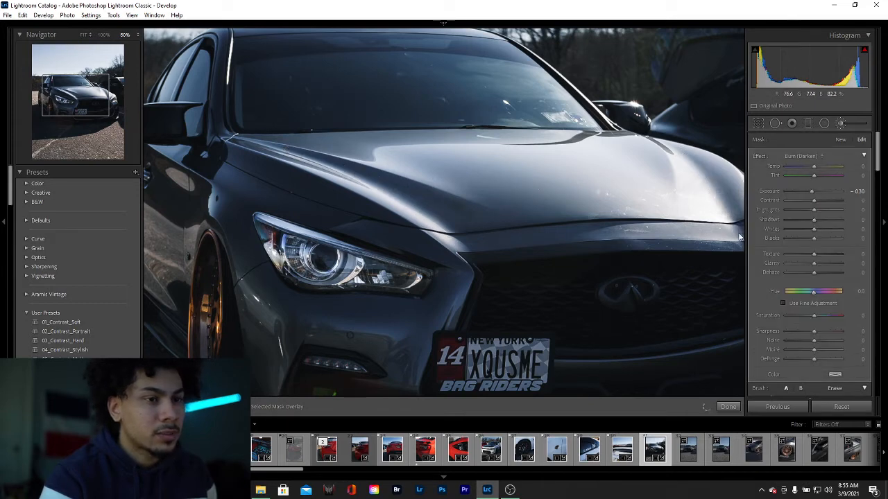
drag(701, 163, 725, 208)
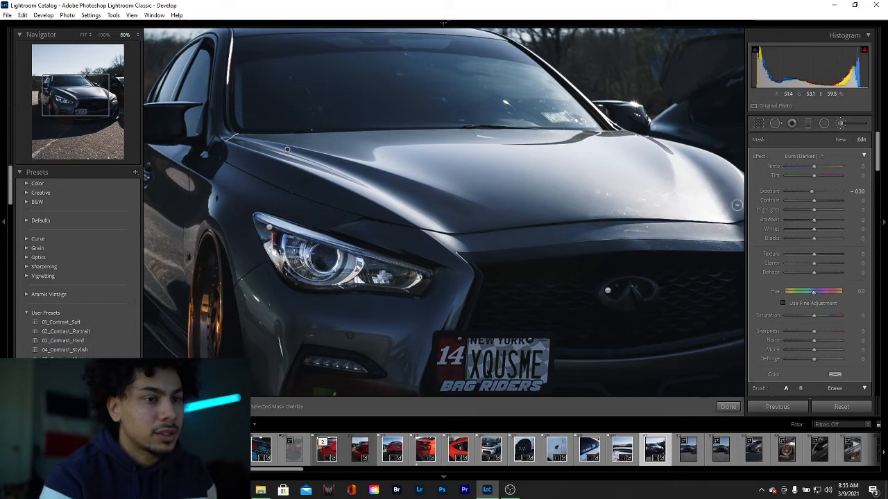
Step: Compare with the original photo and extend the burn mask along the grille's side edge and the trim beneath the hood
double_click(96, 99)
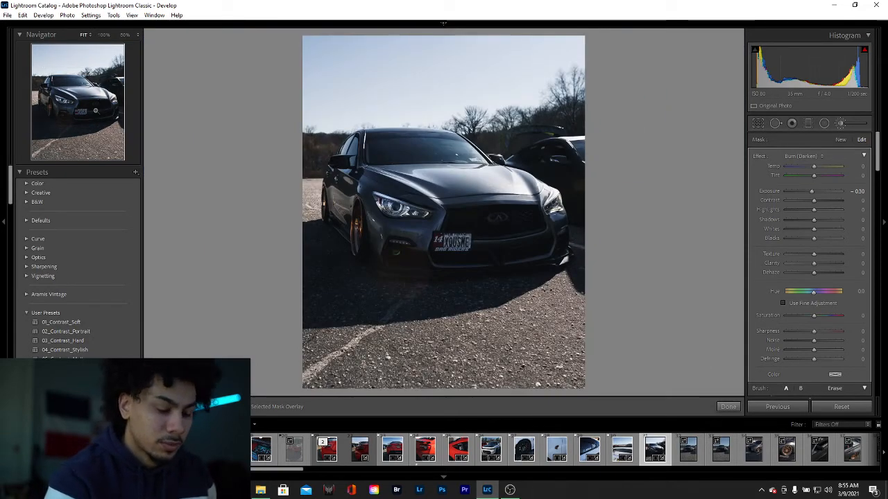
key(backslash)
key(backslash)
key(backslash)
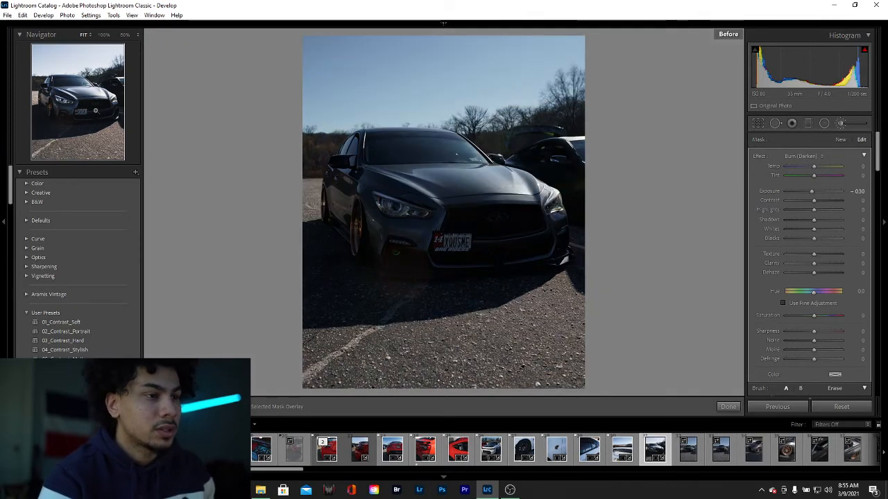
key(backslash)
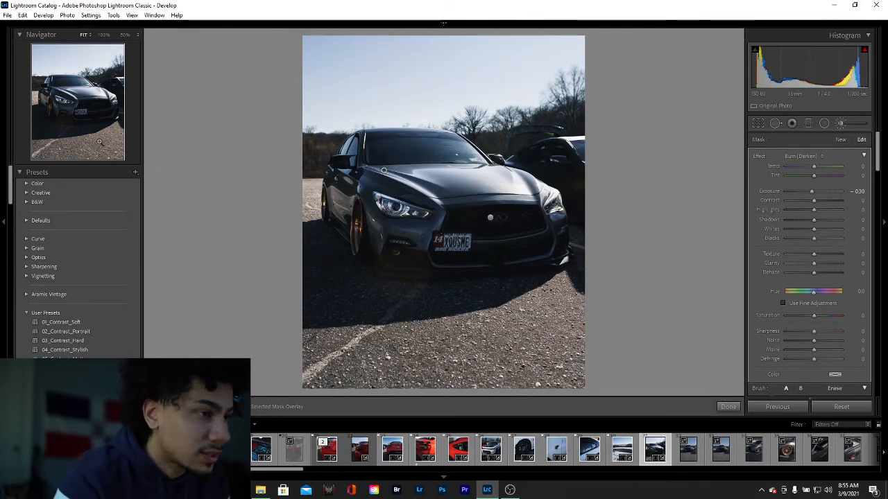
click(69, 105)
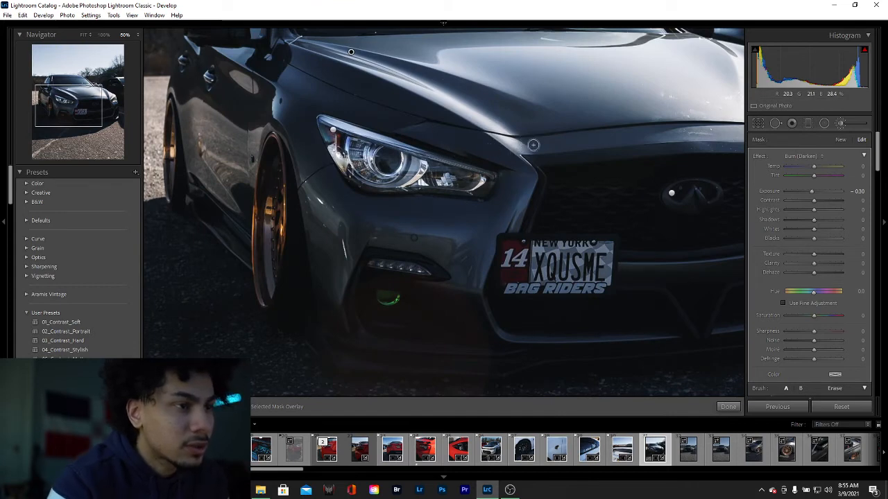
mouse_move(535, 164)
mouse_down()
mouse_move(540, 203)
mouse_move(527, 232)
mouse_up()
drag(532, 160, 666, 150)
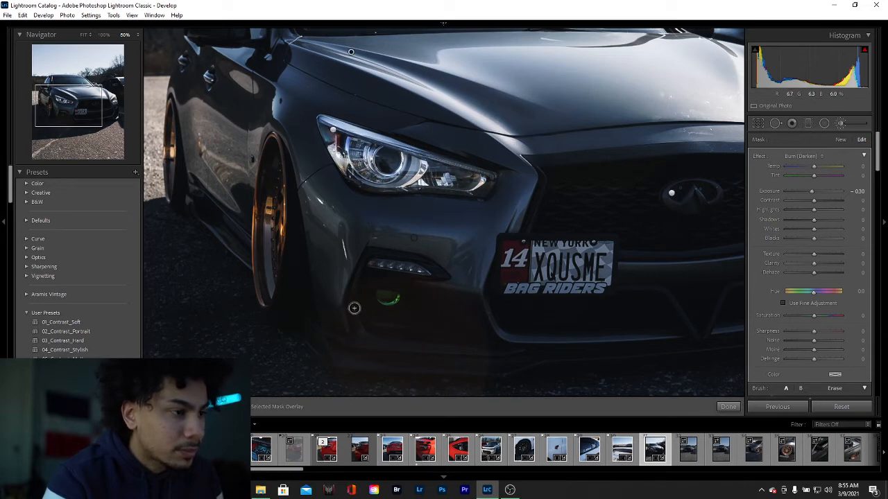
click(126, 124)
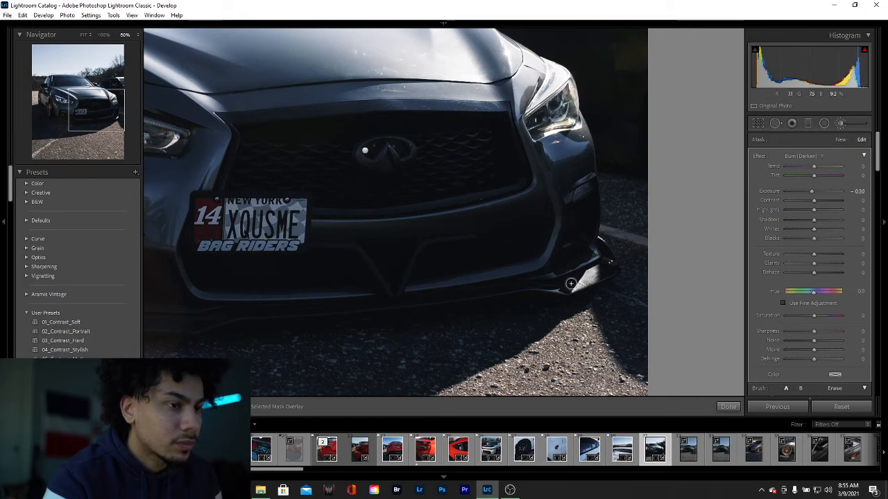
click(77, 111)
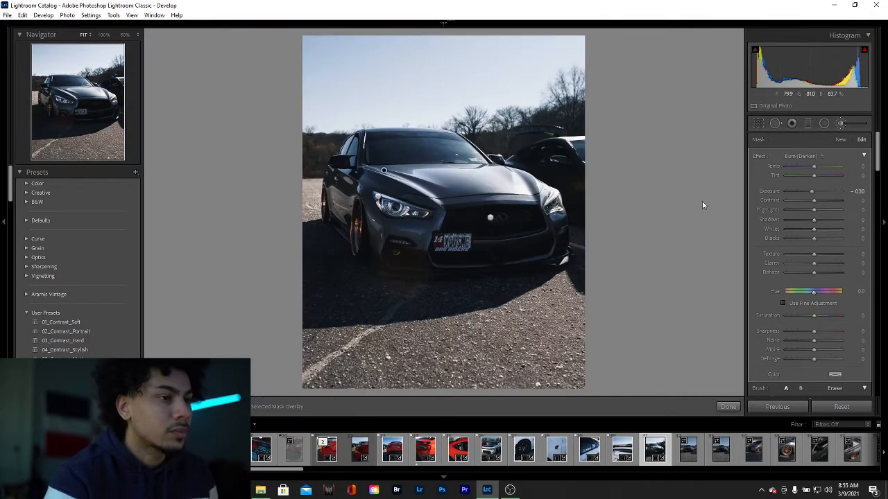
Step: Try an exposure of -0.64 on the burn brush, set it to 0.35, and compare the result with the original photo
drag(807, 191, 809, 192)
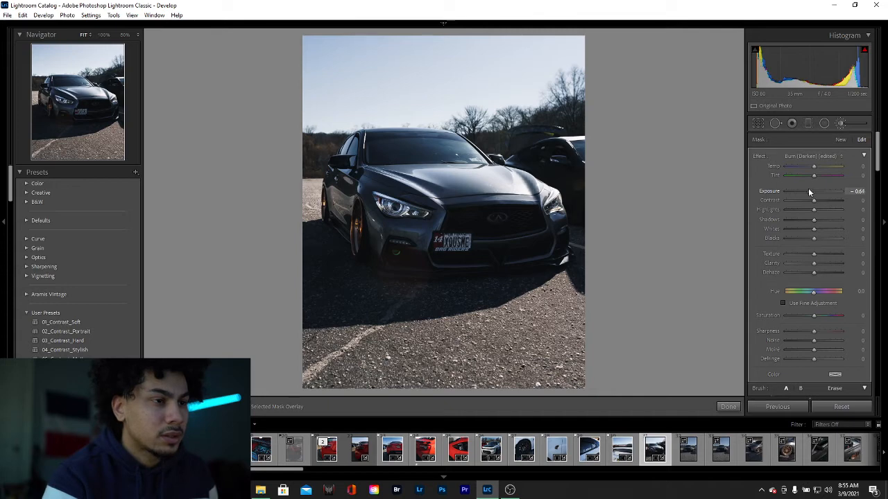
click(858, 191)
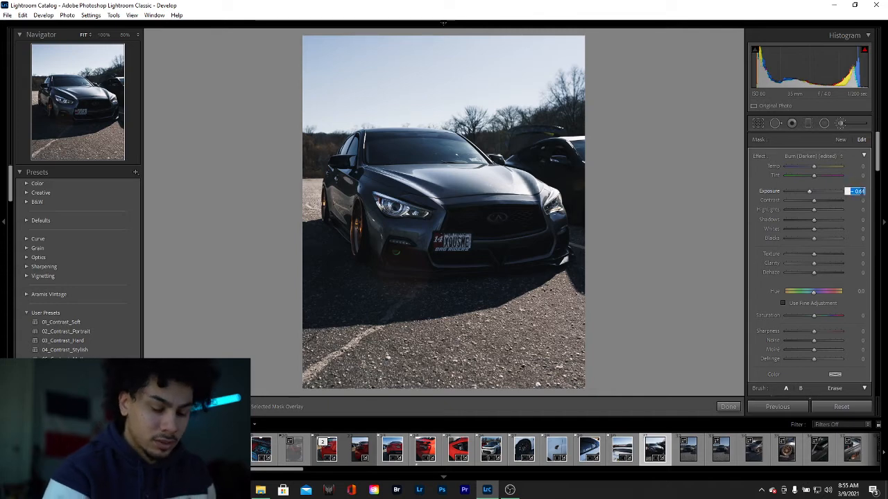
text(0)
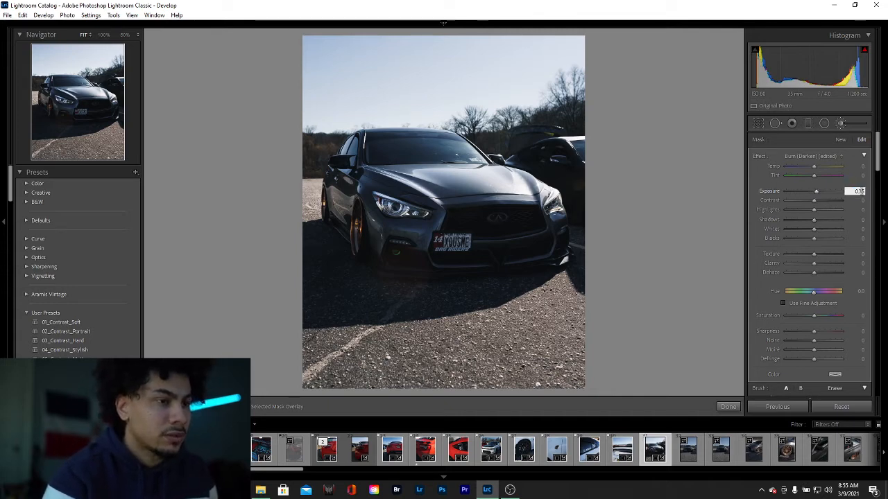
text(.35)
key(Return)
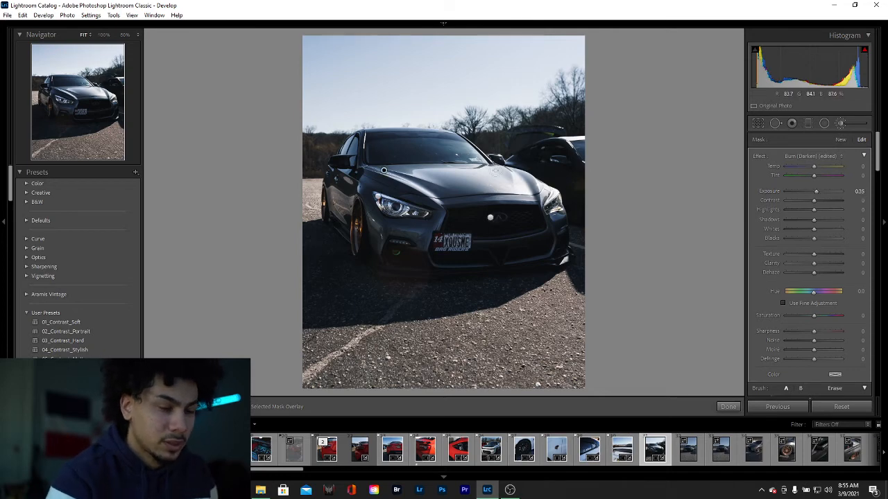
key(backslash)
key(backslash)
key(backslash)
key(backslash)
key(backslash)
key(backslash)
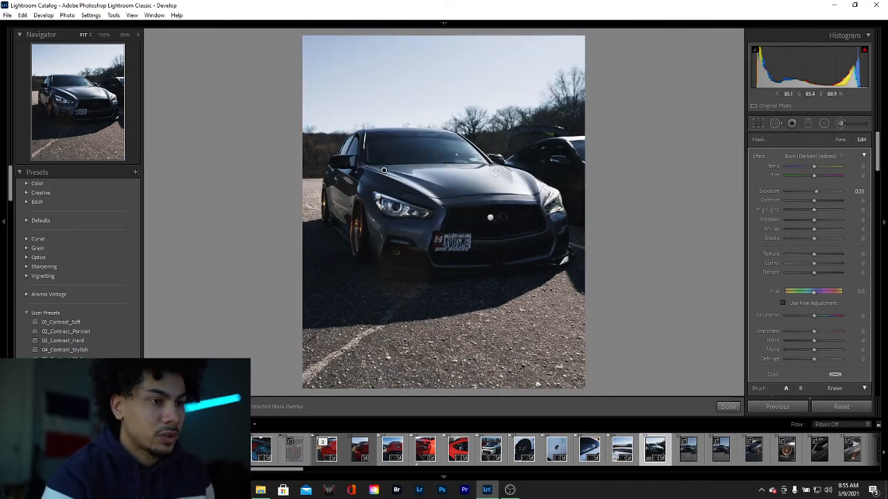
Step: Inspect the hood and grille up close and set the burn brush's exposure to -0.35
key(backslash)
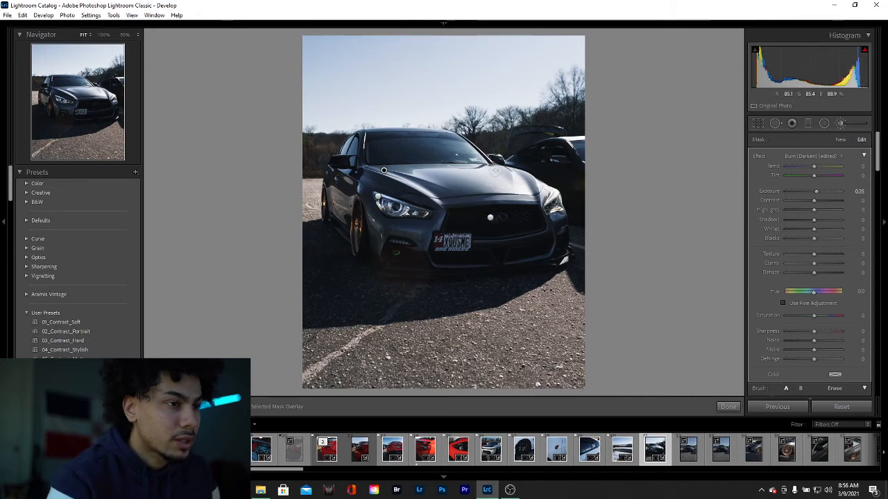
click(88, 92)
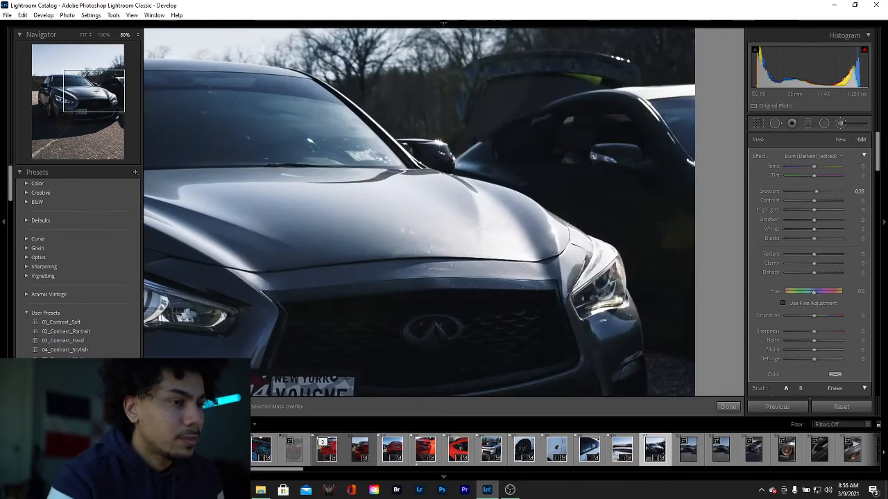
click(91, 91)
click(93, 91)
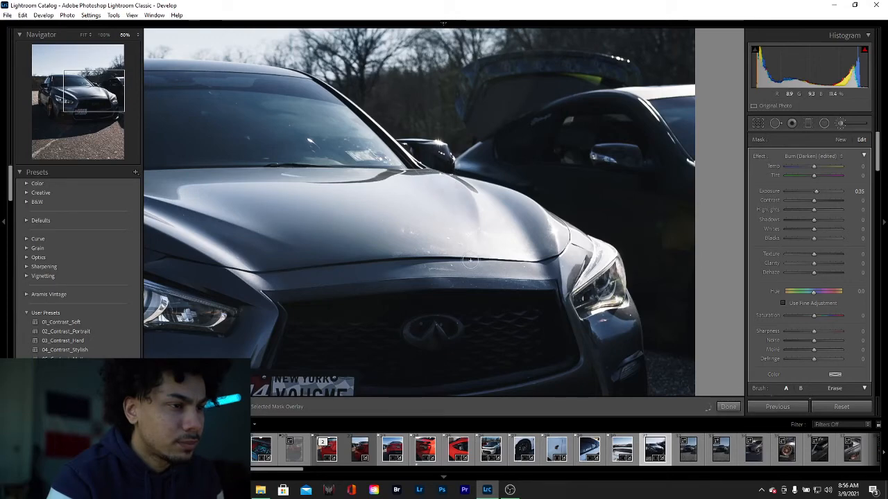
click(857, 192)
text(-0.35)
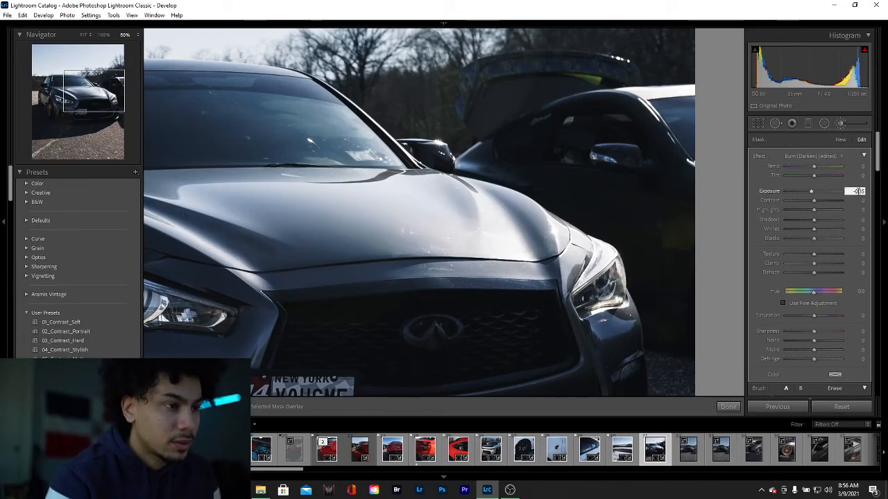
key(Return)
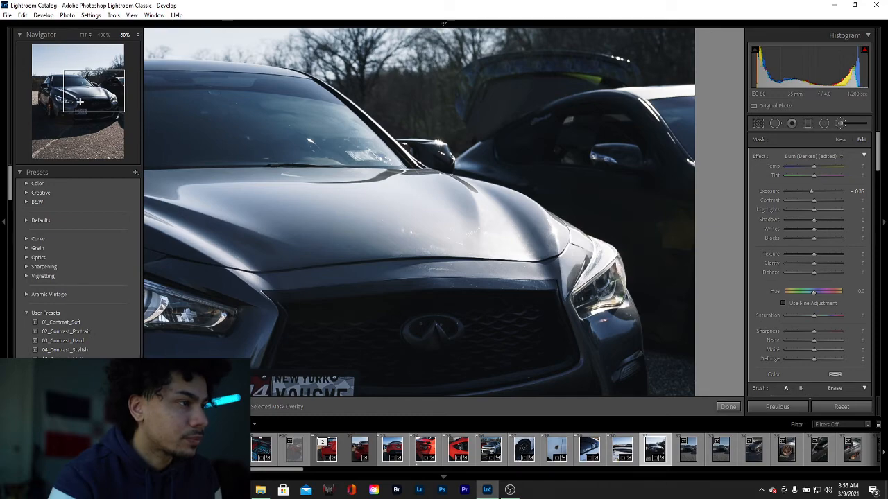
key(z)
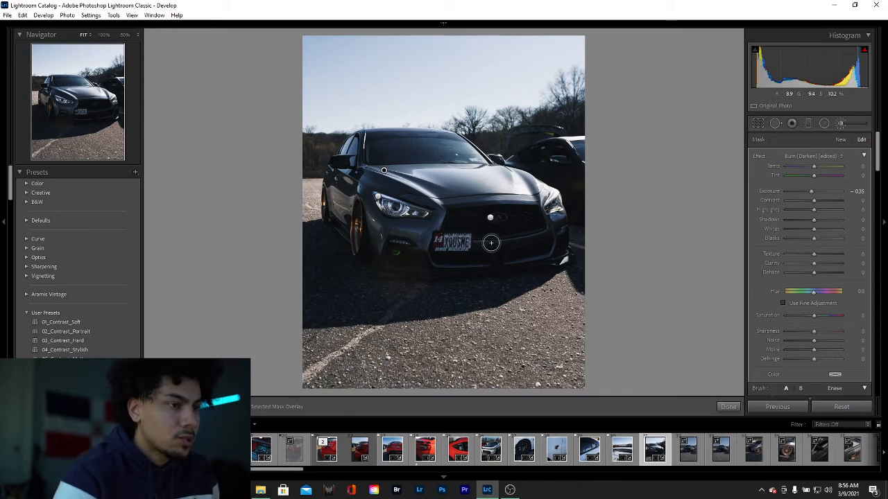
Step: Close the Adjustment Brush and lower the photo's global Highlights to -21 and Whites to -18
click(840, 121)
scroll(826, 218, down, 2)
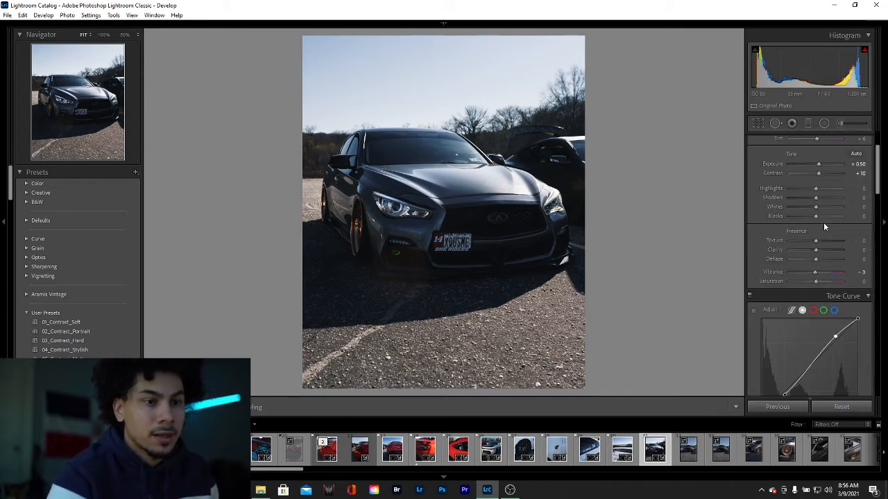
scroll(820, 180, up, 2)
scroll(815, 215, down, 4)
scroll(815, 216, up, 2)
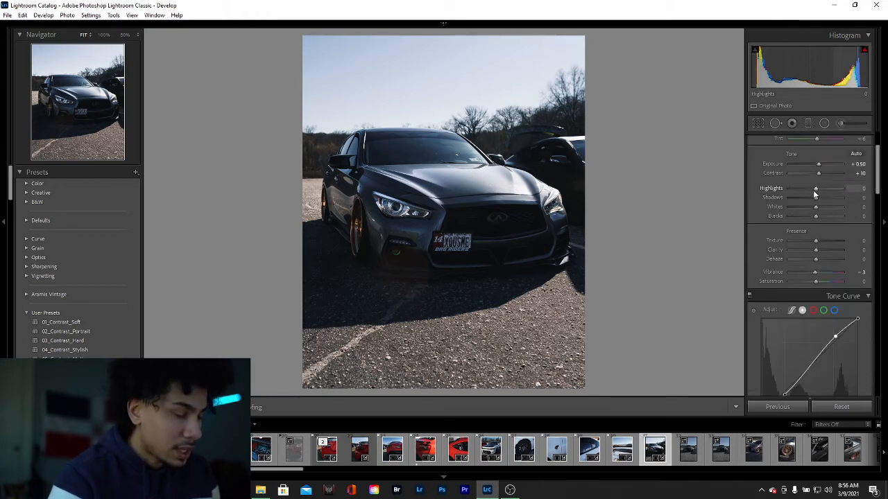
alt+drag(816, 190, 813, 207)
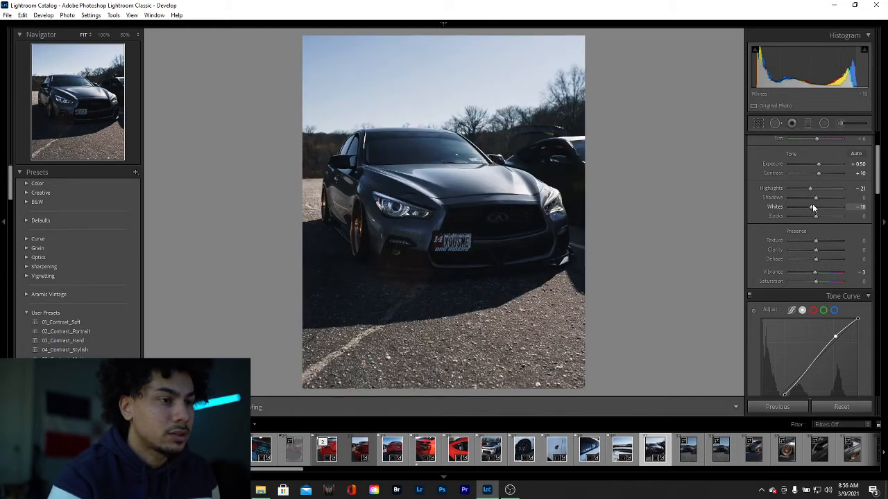
Step: Try global Shadows at +40, settle on +30, and set Blacks to -5
click(861, 197)
text(40)
key(Return)
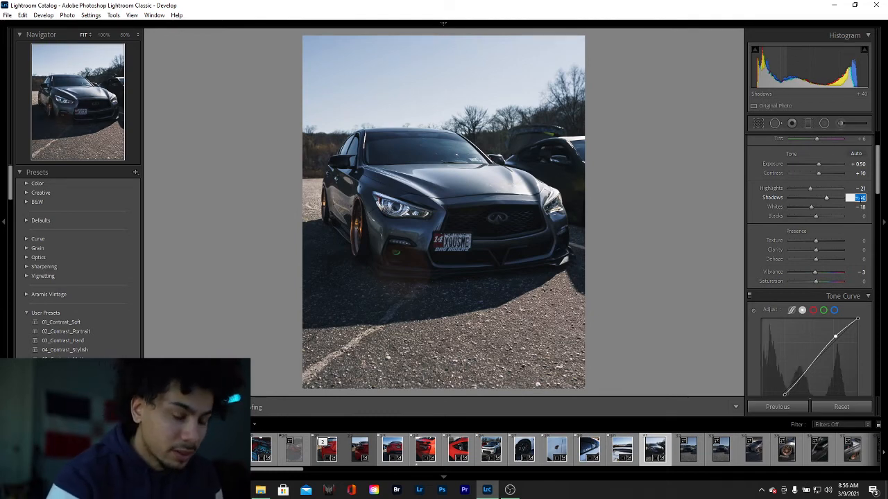
text(30)
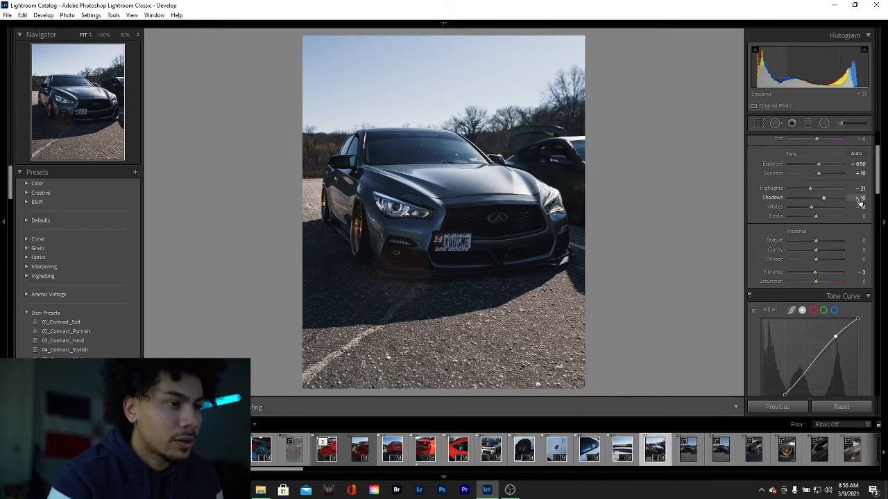
key(Return)
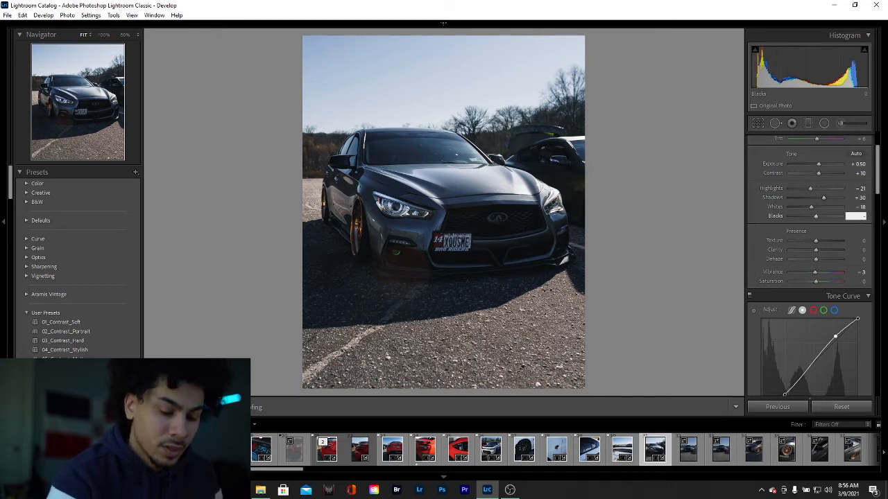
key(Return)
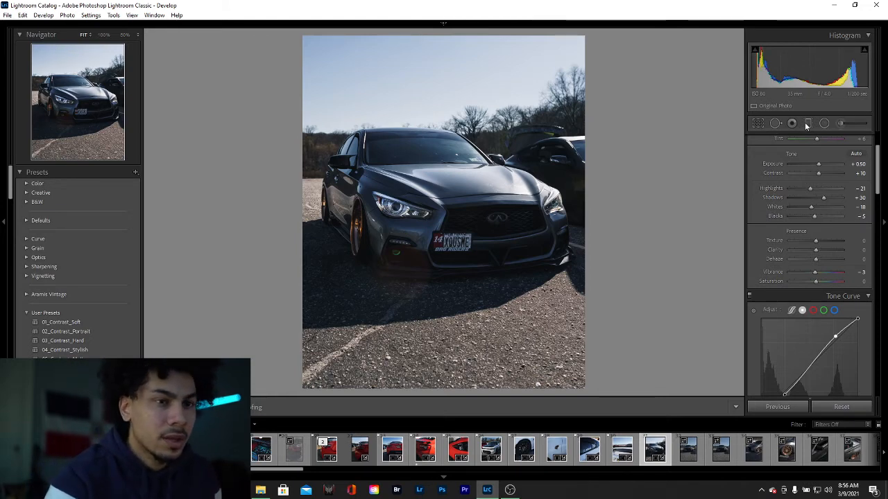
Step: Add a Graduated Filter with the Burn (Darken) effect over the foreground pavement and set its exposure to -0.57
click(806, 123)
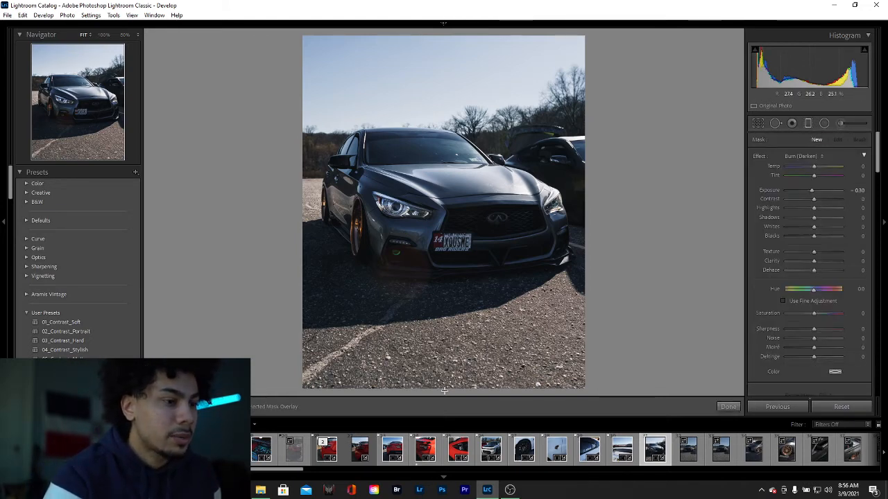
drag(444, 390, 448, 329)
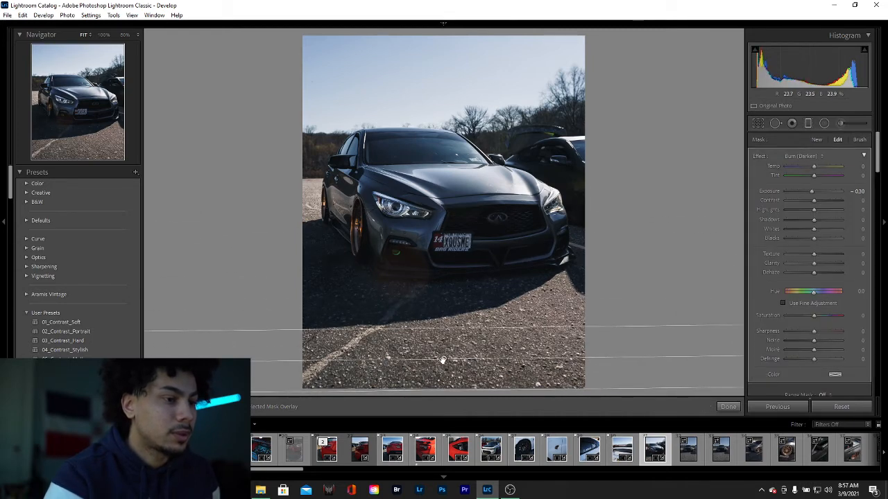
drag(442, 360, 439, 348)
drag(441, 331, 438, 299)
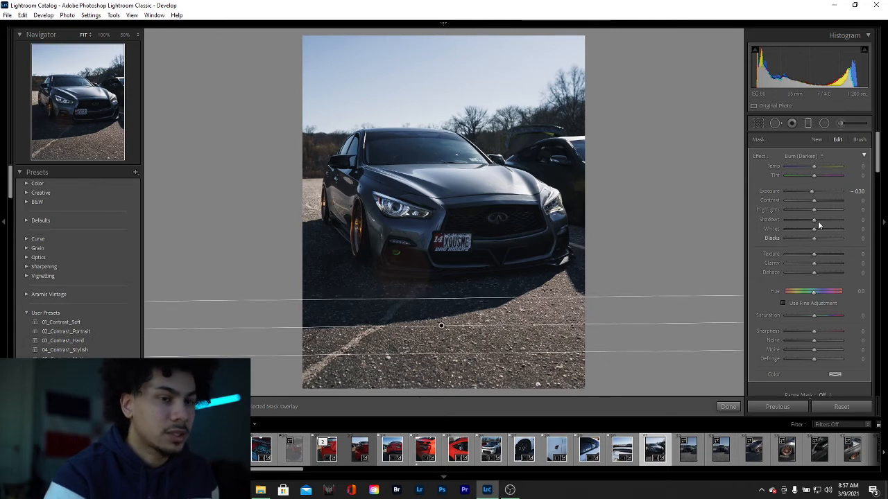
drag(812, 194, 809, 192)
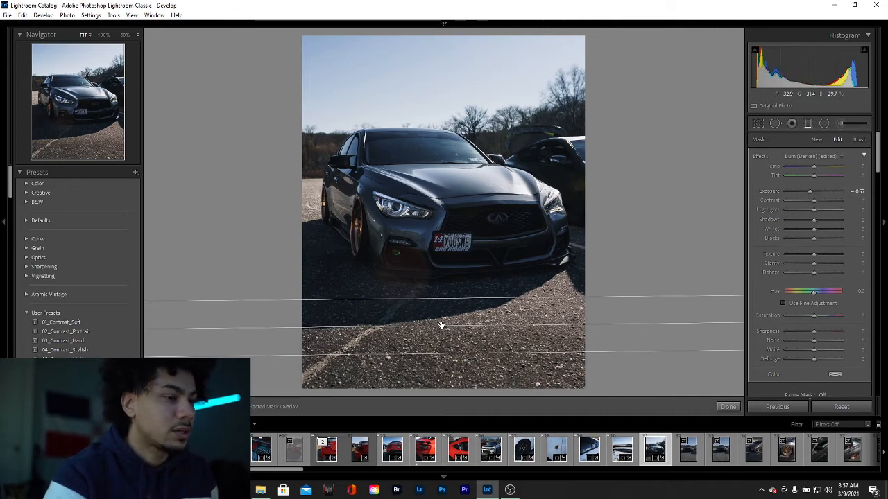
Step: Reposition and widen the pavement gradient so its fade starts at the car's lower bumper and ends in the sunlit asphalt
drag(442, 325, 450, 355)
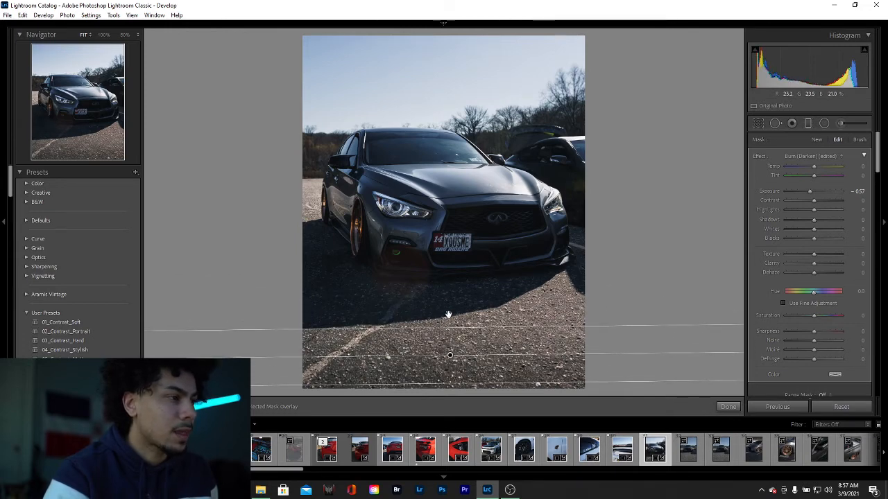
drag(448, 316, 448, 251)
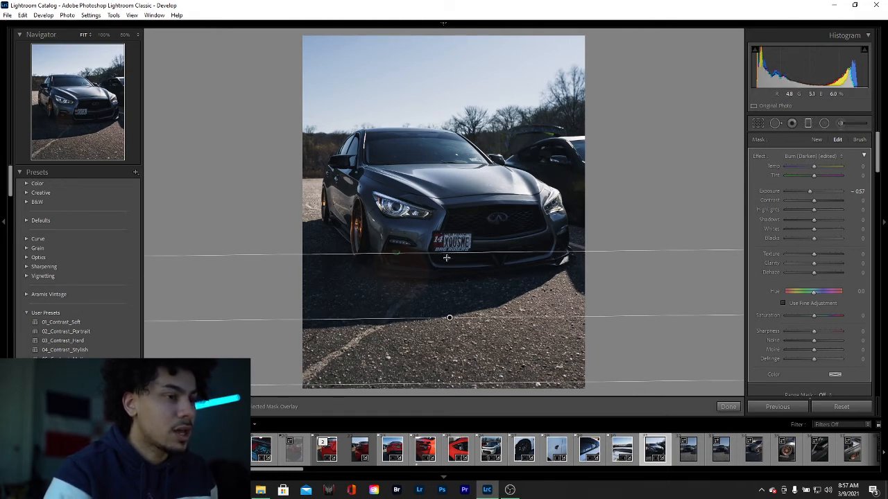
drag(444, 255, 448, 323)
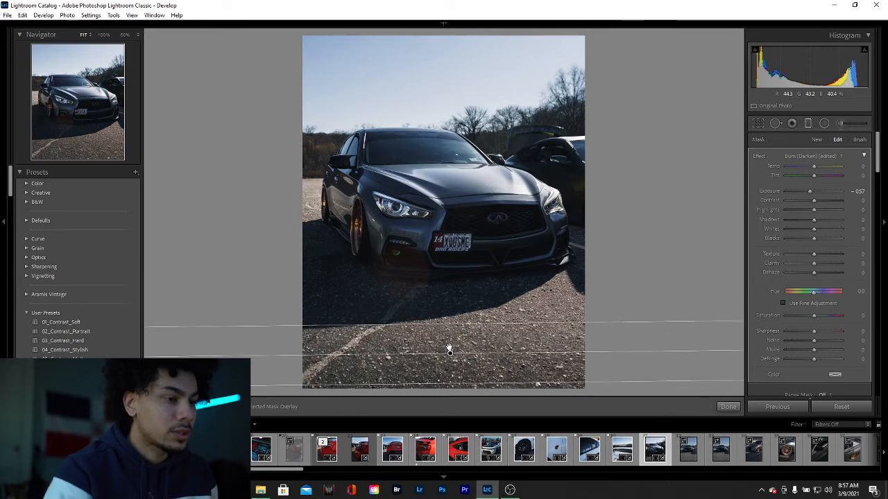
drag(450, 354, 449, 306)
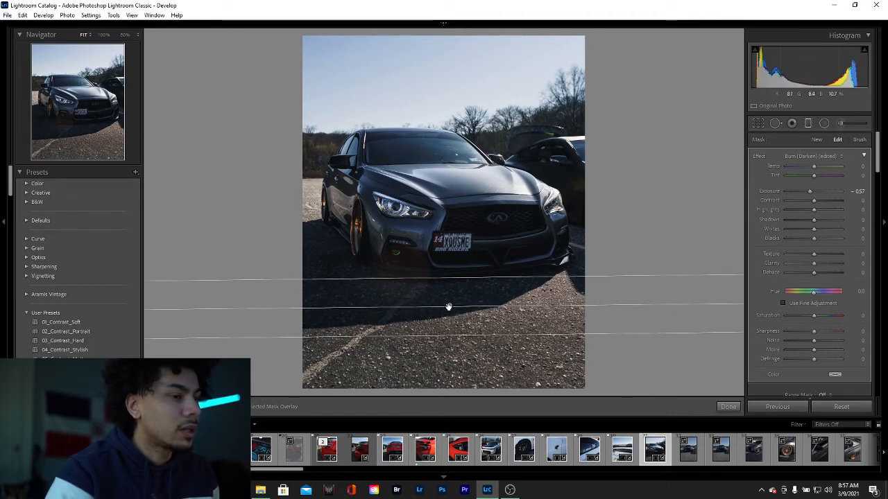
drag(449, 307, 451, 267)
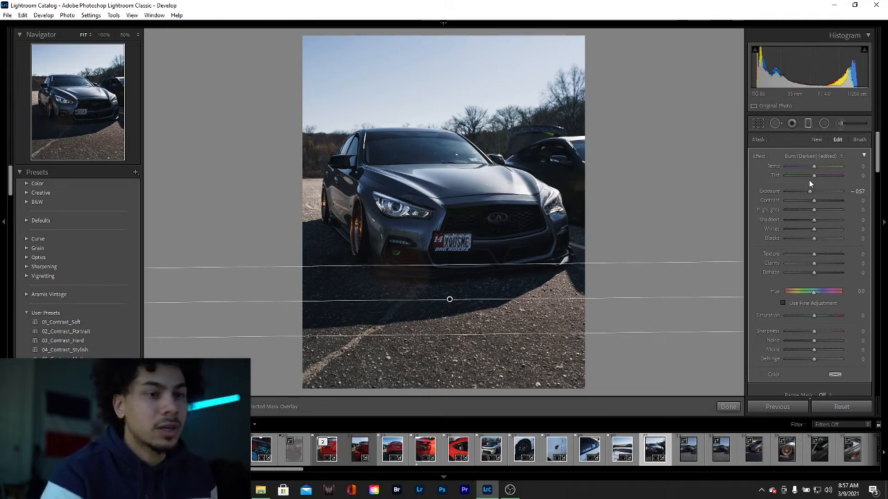
Step: Try exposures of -0.84 and -1.11 on the pavement gradient and settle on -1.00
drag(812, 191, 810, 192)
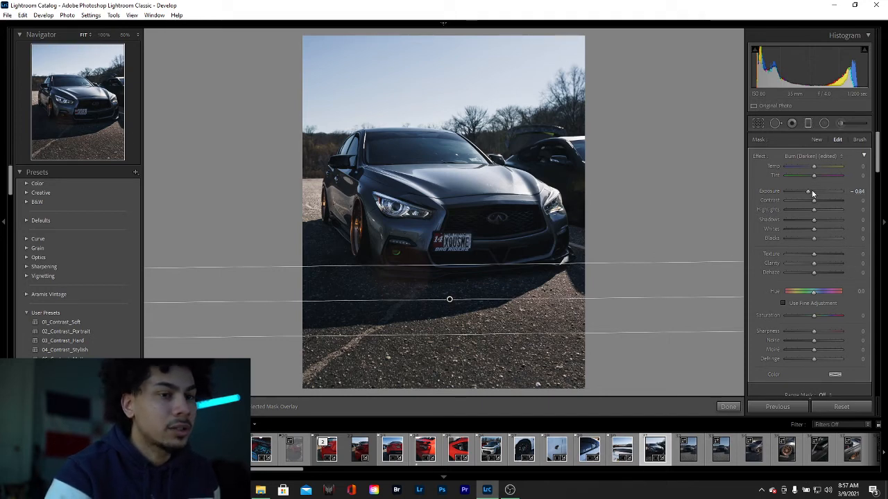
drag(808, 190, 806, 190)
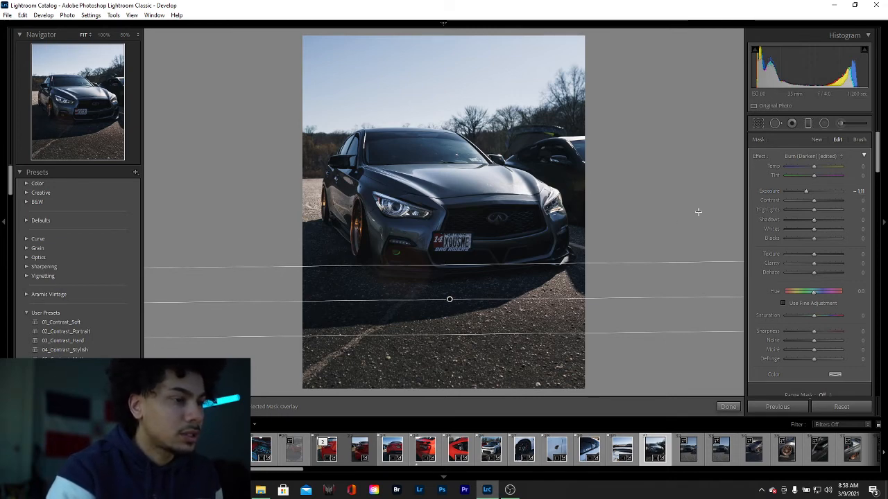
click(860, 192)
text(1)
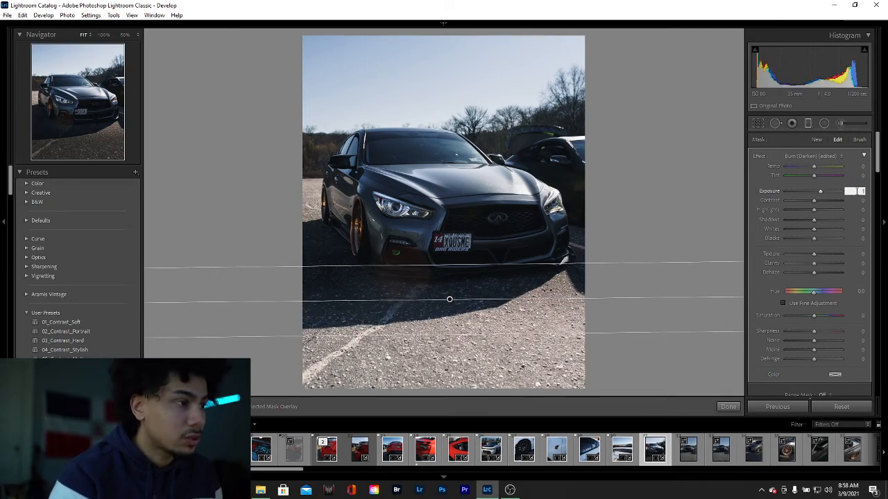
key(Return)
click(858, 191)
text(-1)
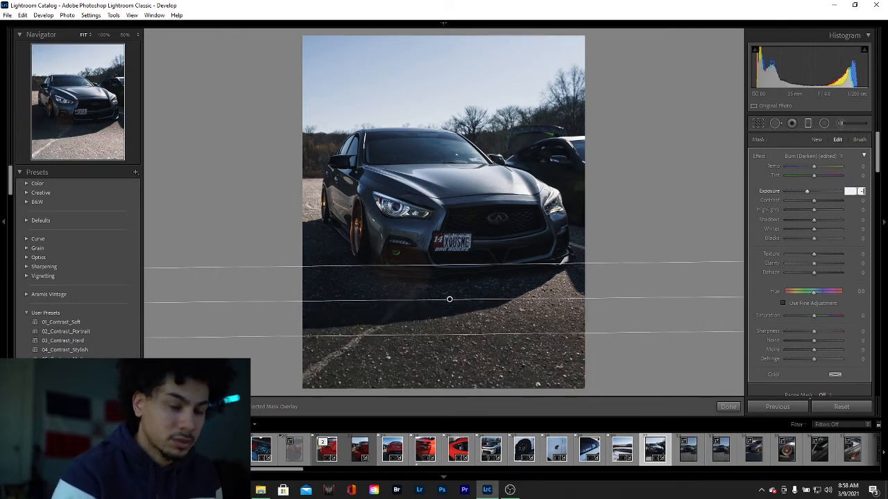
key(Return)
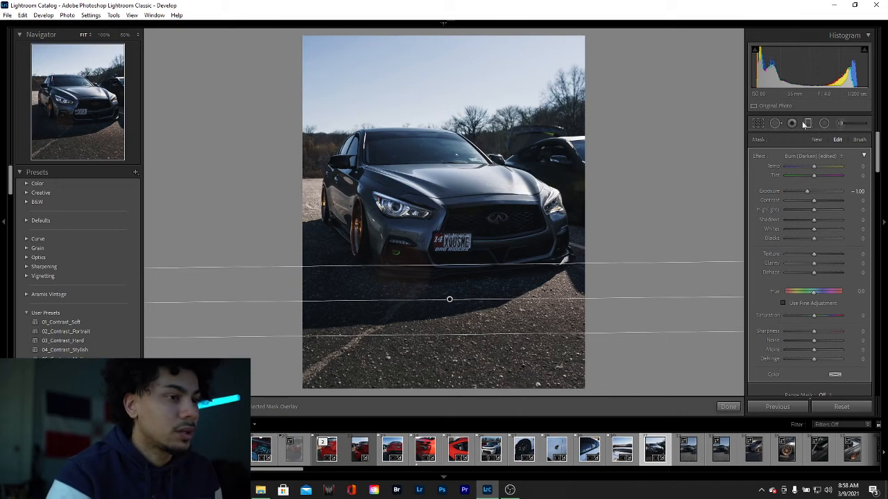
Step: Add a second Graduated Filter from the sky down to the car's windshield, set its exposure to -0.85, and close the tool
drag(422, 30, 433, 121)
drag(425, 78, 427, 114)
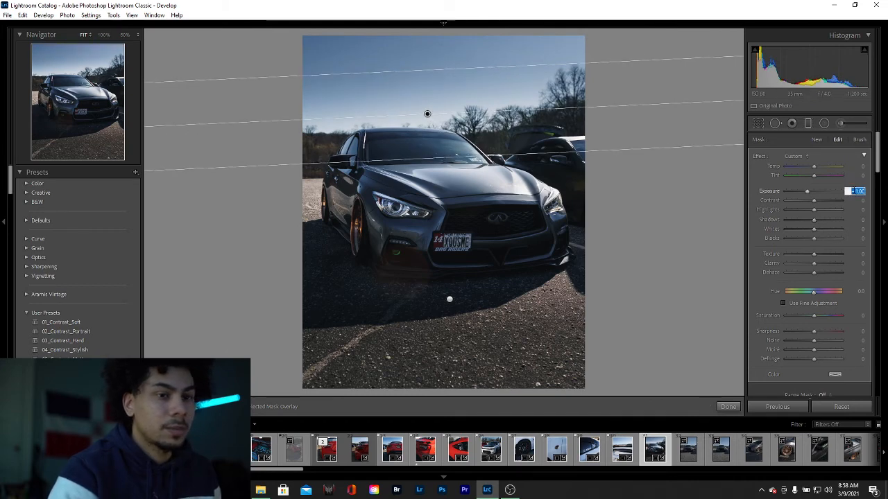
text(0)
key(Return)
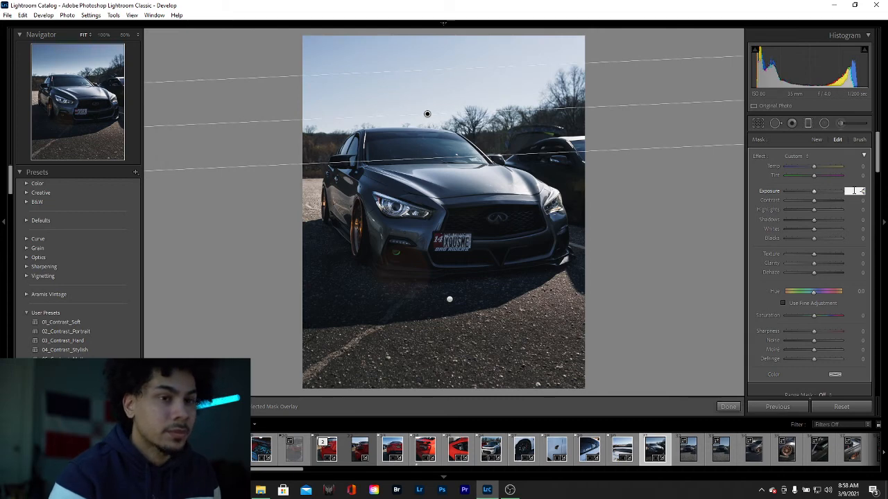
text(-0.85)
key(Return)
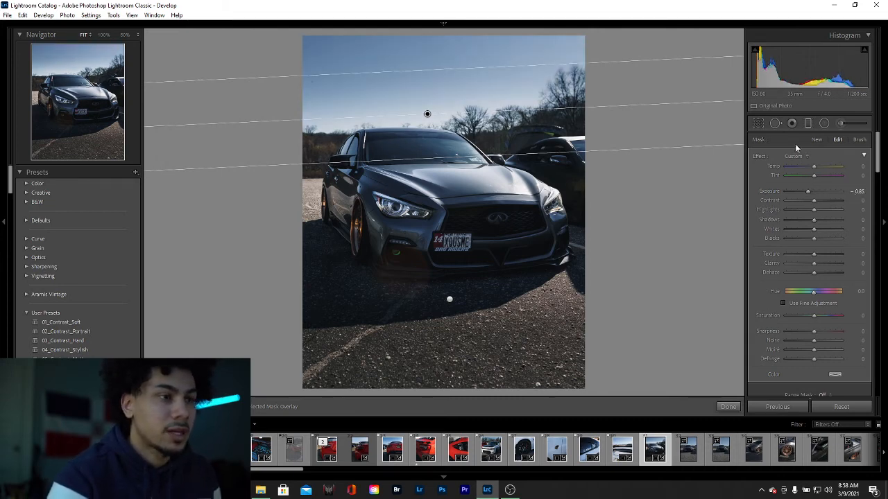
click(808, 122)
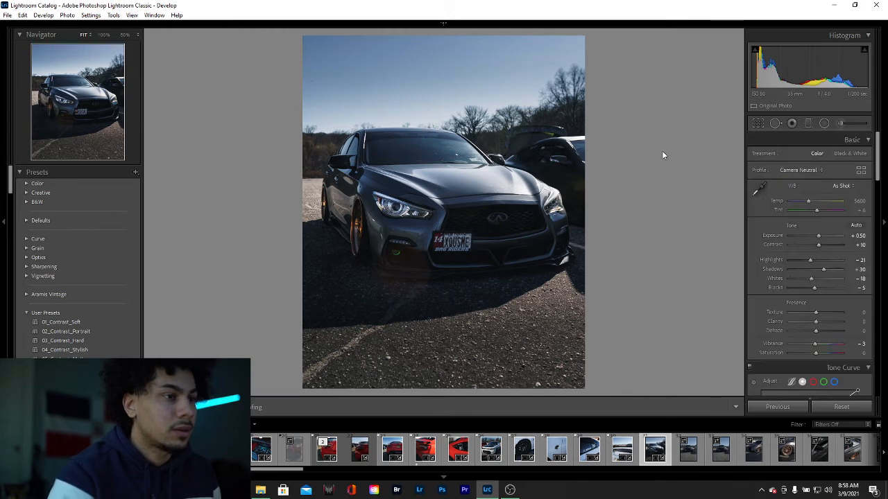
Step: Compare the edited photo with the original several times
key(backslash)
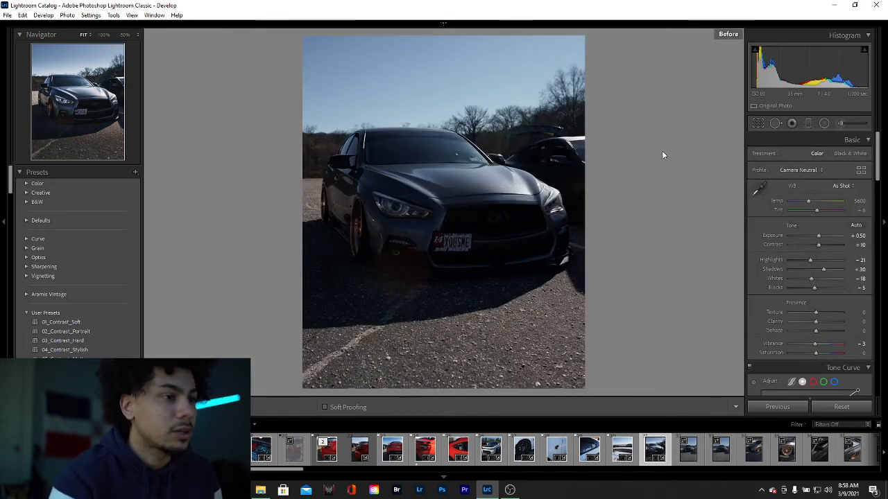
key(backslash)
key(backslash)
key(backslash)
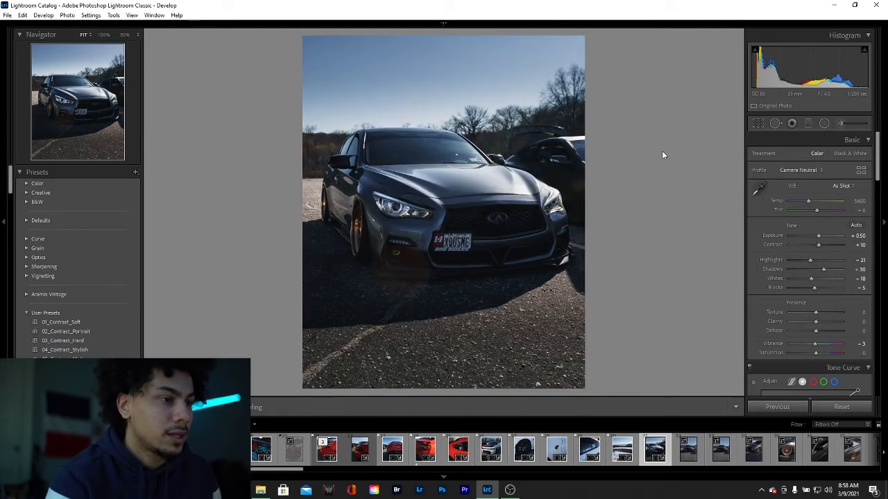
key(backslash)
key(backslash)
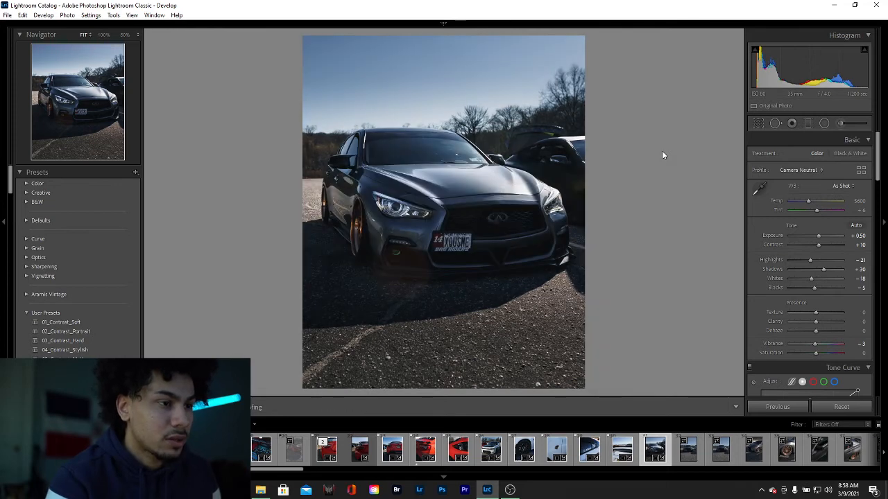
key(backslash)
key(backslash)
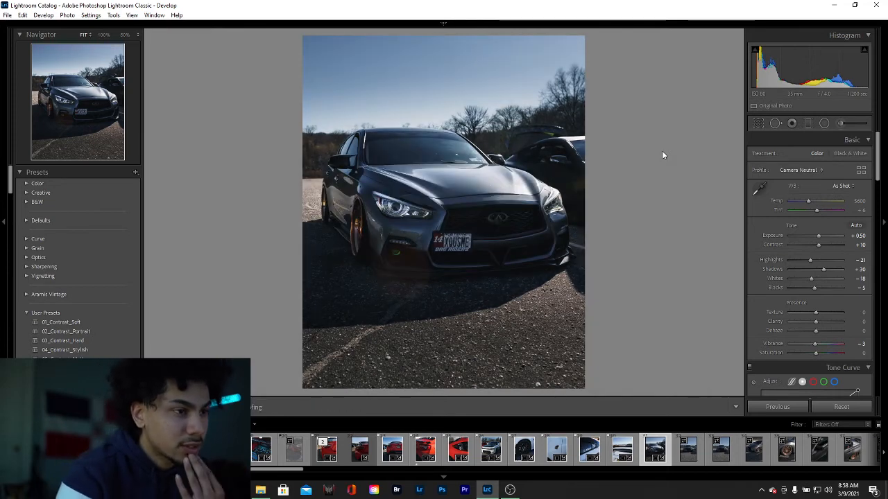
Step: Add a diagonal Graduated Filter with exposure 0.45, drawn from the photo's upper-right corner down toward the front of the car
click(808, 124)
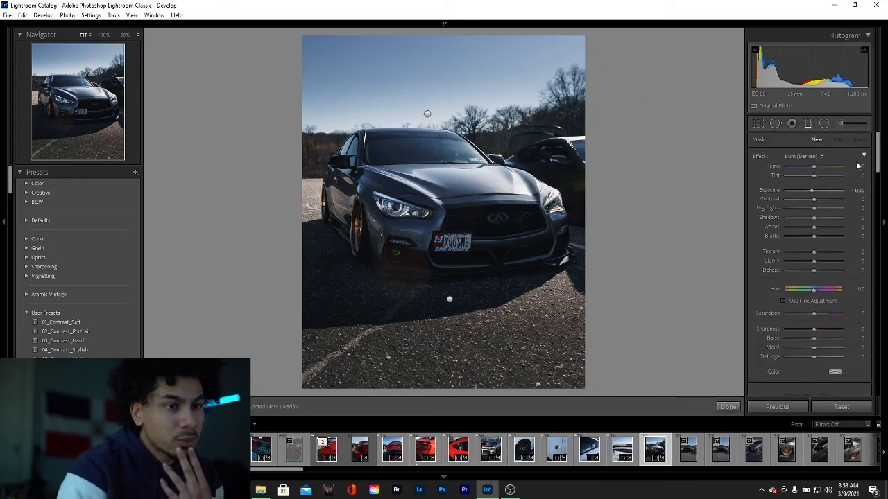
click(857, 190)
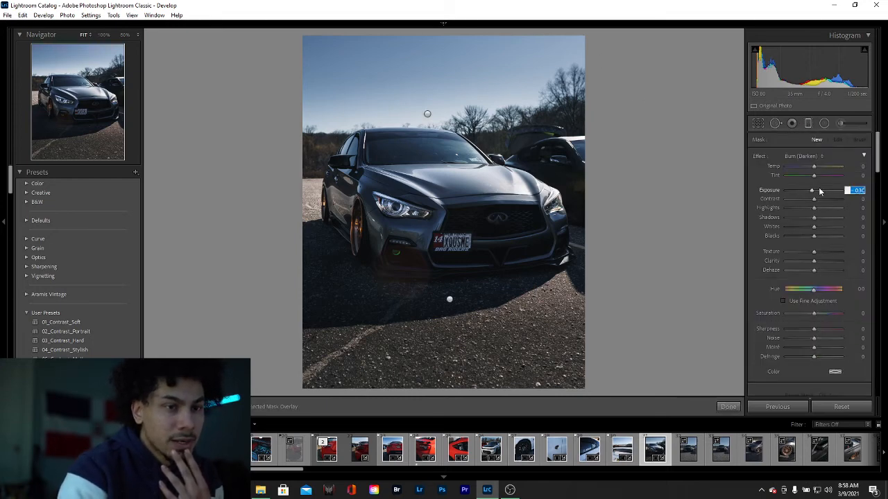
text(0.4)
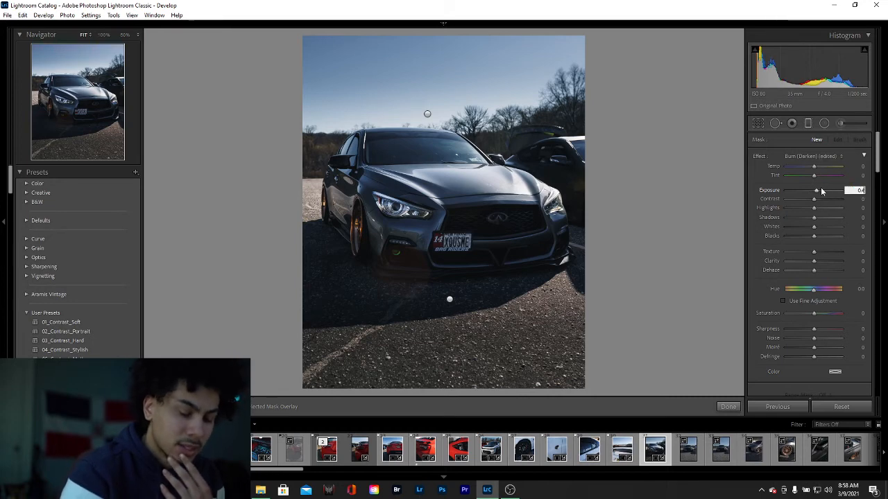
key(Return)
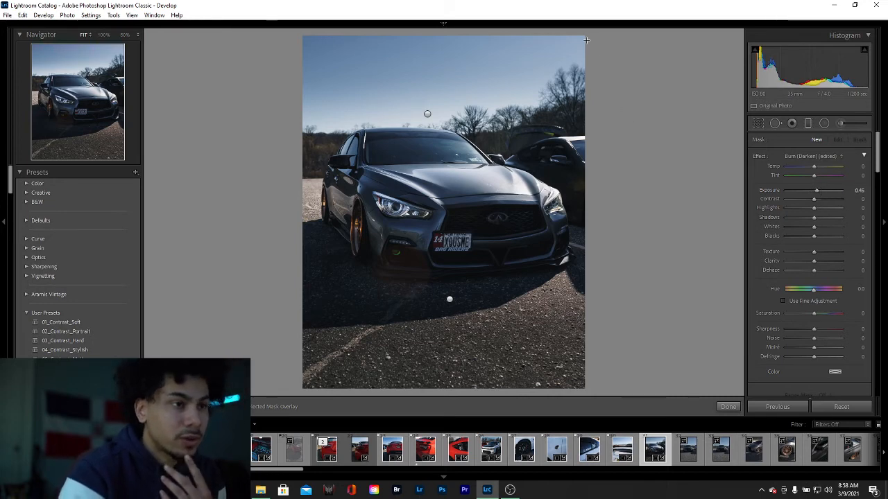
drag(586, 41, 393, 224)
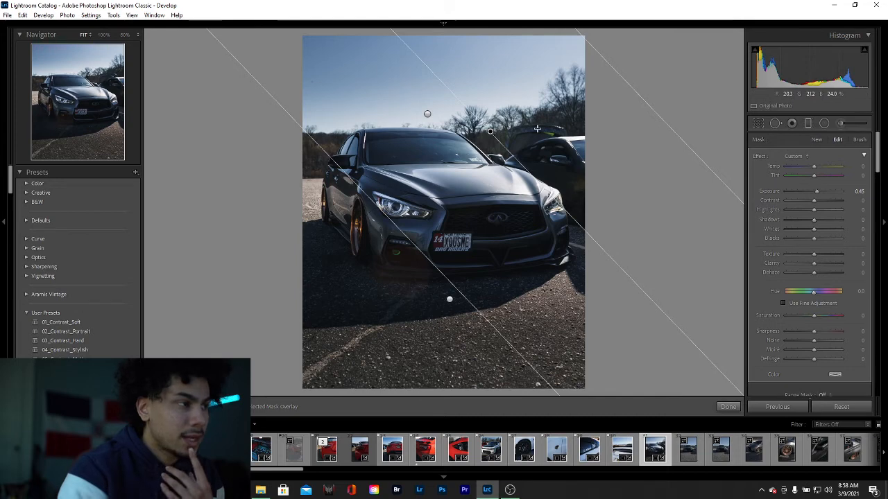
Step: Compare the photo including the diagonal gradient with the original several times, and close the Graduated Filter
key(backslash)
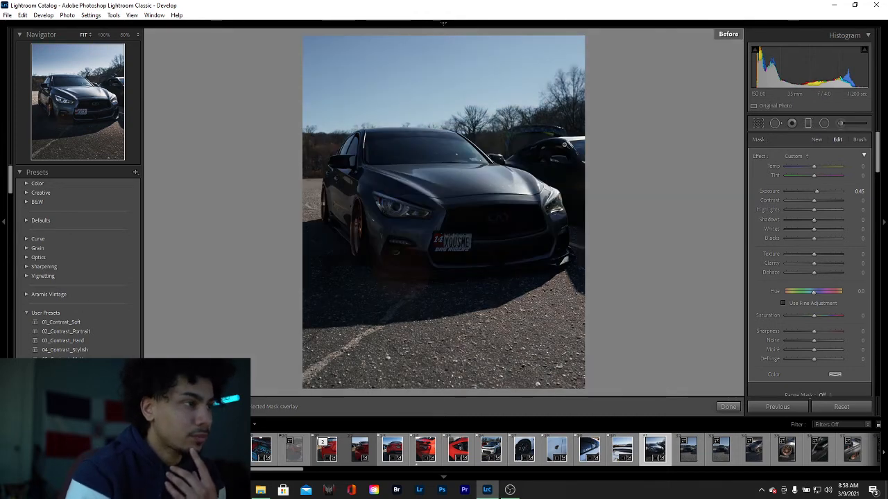
key(backslash)
key(backslash)
key(backslash)
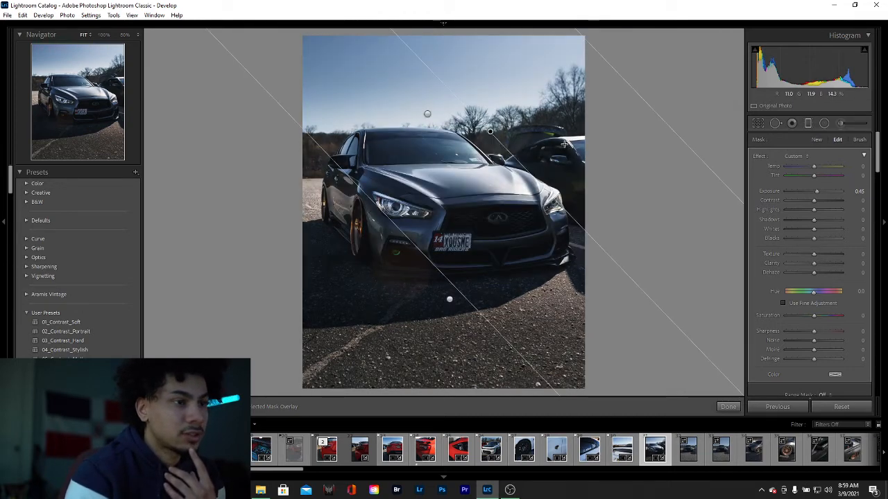
key(backslash)
key(backslash)
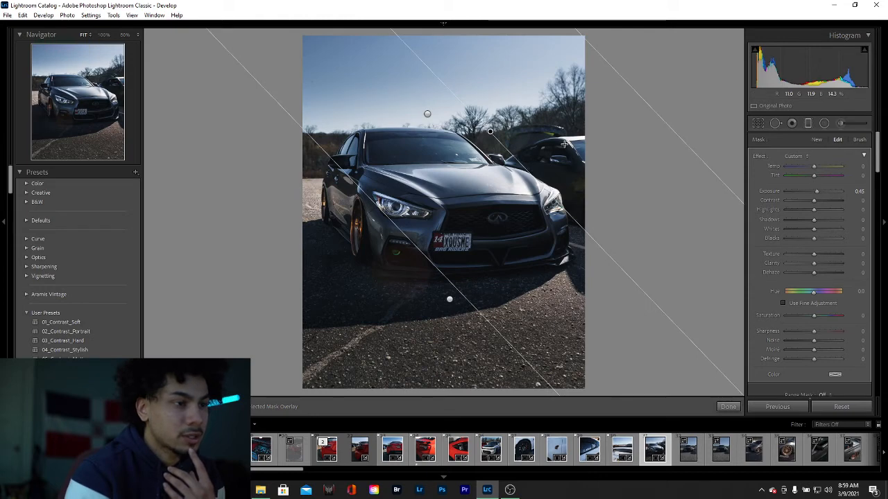
key(backslash)
key(backslash)
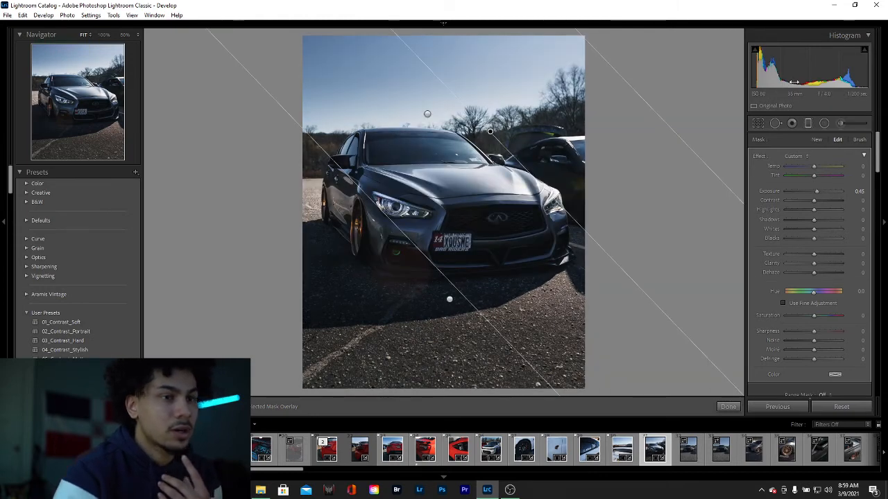
click(807, 124)
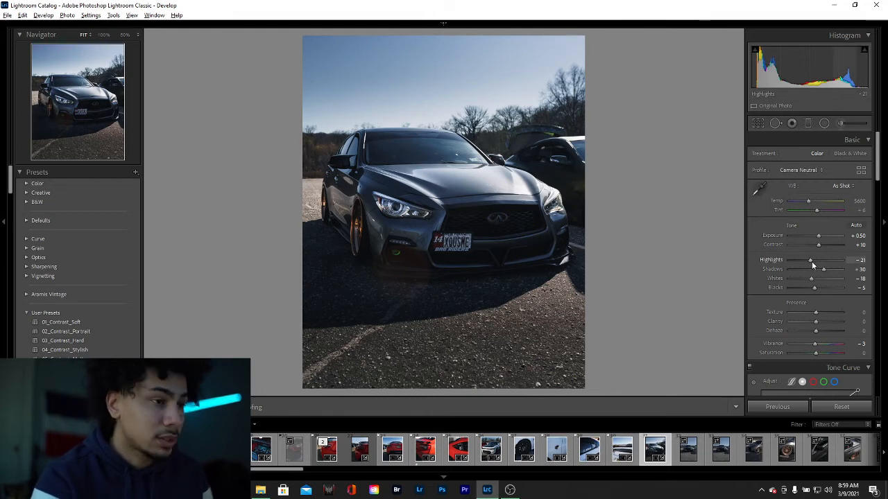
Step: Check the clipping of the Highlights and Whites, and reset the Whites to 0
alt+click(811, 261)
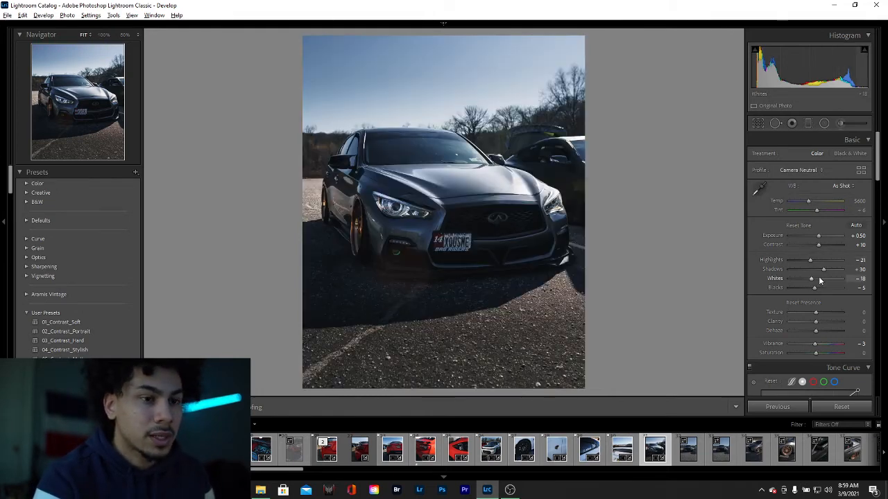
alt+click(813, 279)
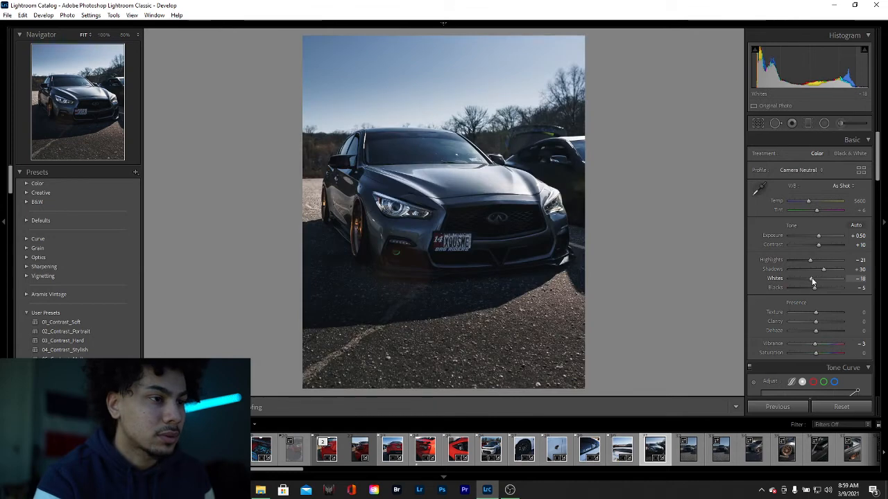
double_click(814, 281)
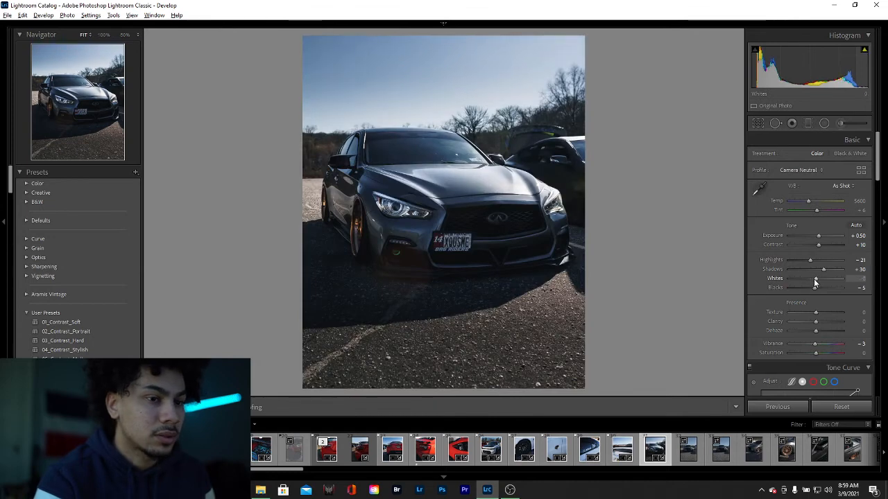
alt+click(815, 280)
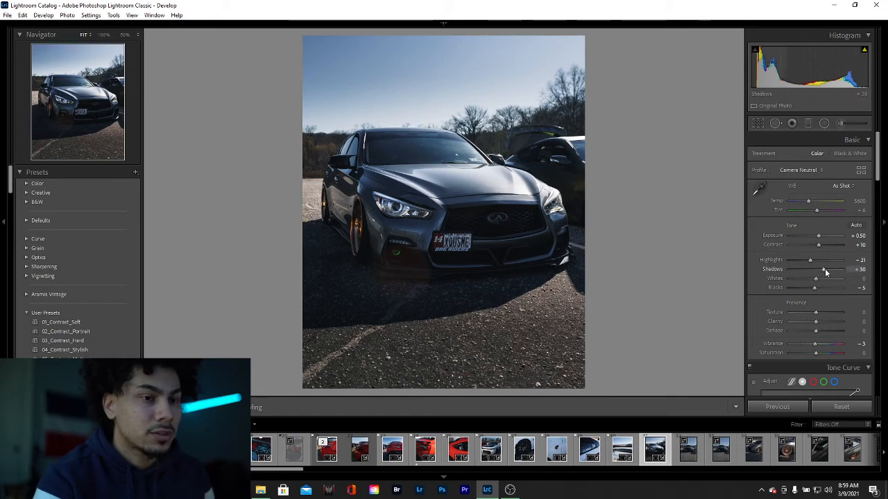
Step: Raise the Shadows, trying +68, and settle on +55
drag(825, 272, 832, 275)
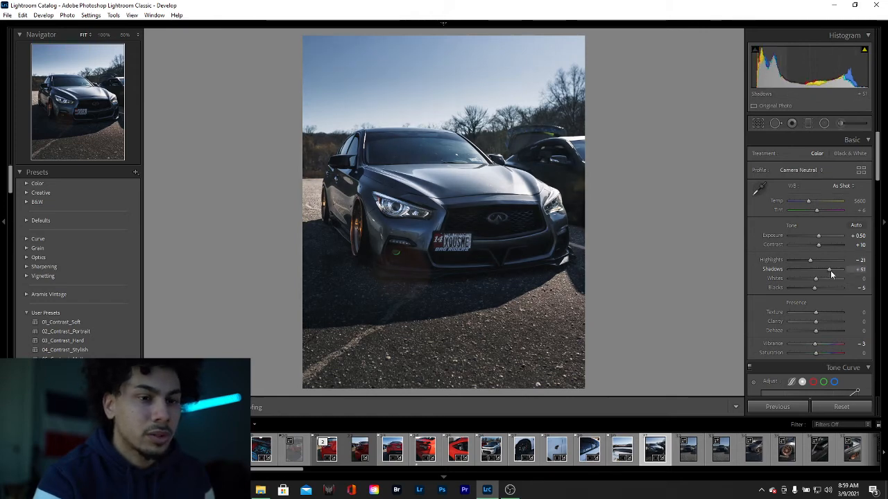
click(860, 270)
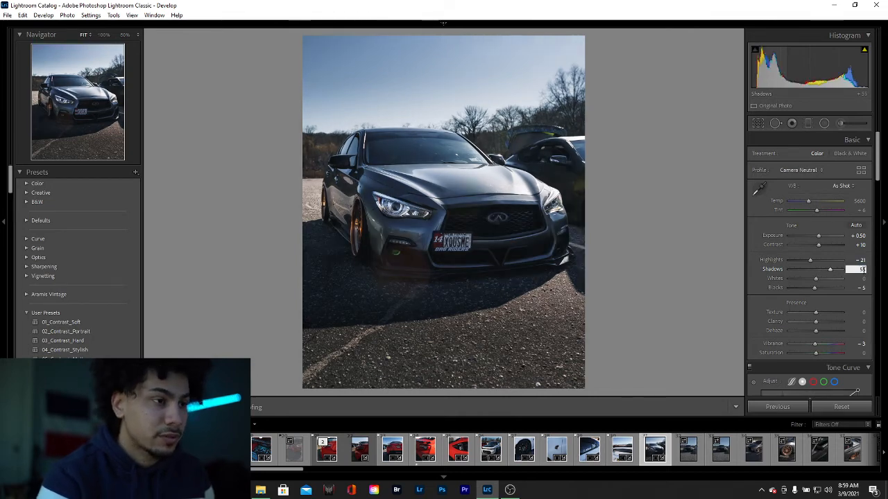
text(55)
key(Return)
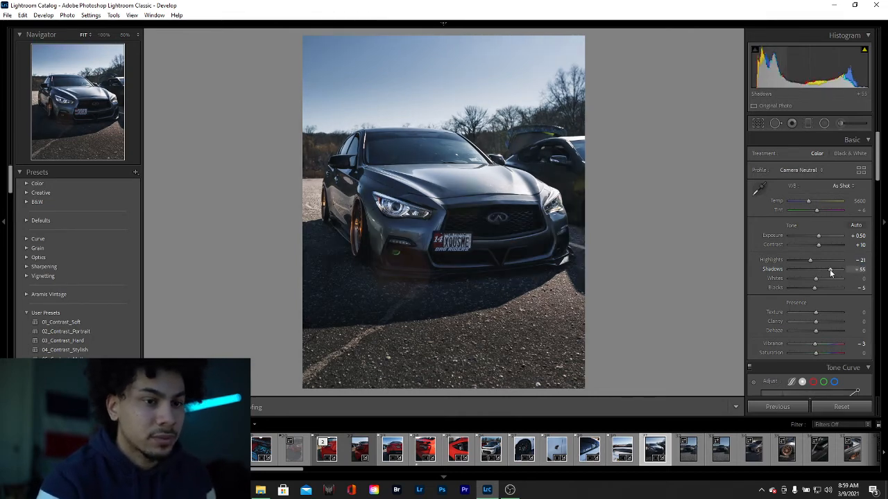
mouse_move(830, 273)
mouse_down()
mouse_move(792, 271)
mouse_move(835, 273)
mouse_up()
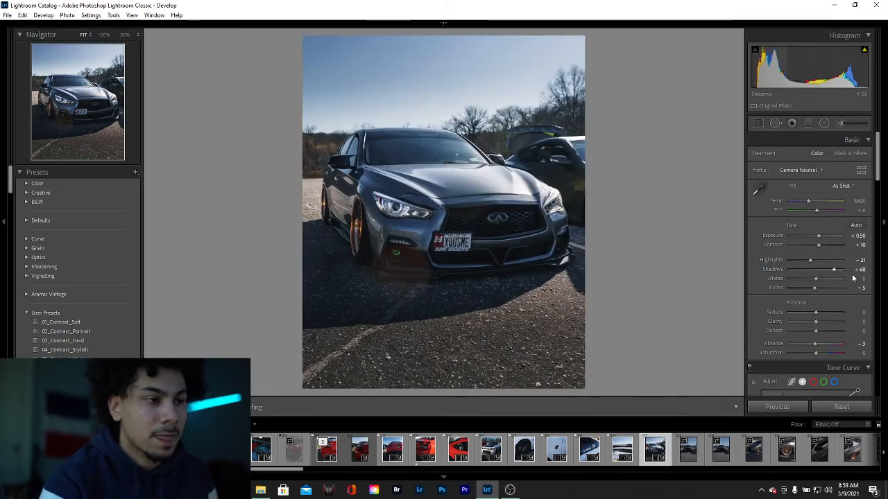
click(859, 269)
text(55)
key(Return)
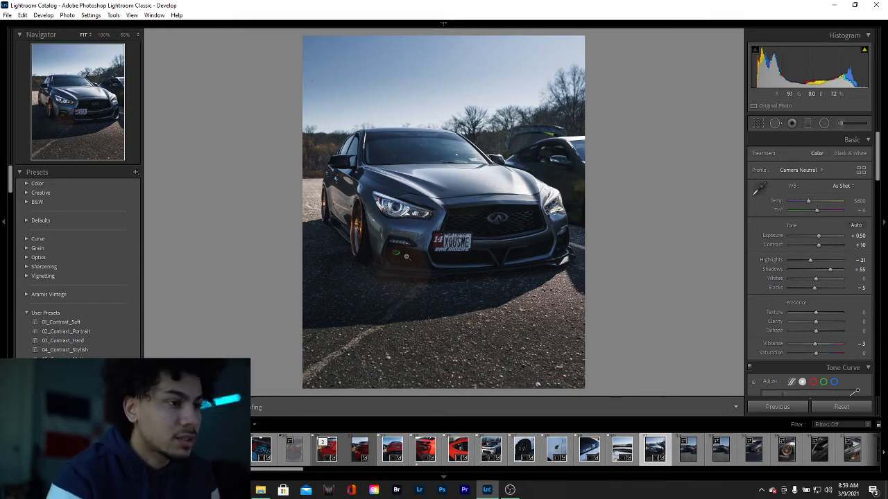
Step: Compare the photo with lifted shadows and reset whites against the original
key(backslash)
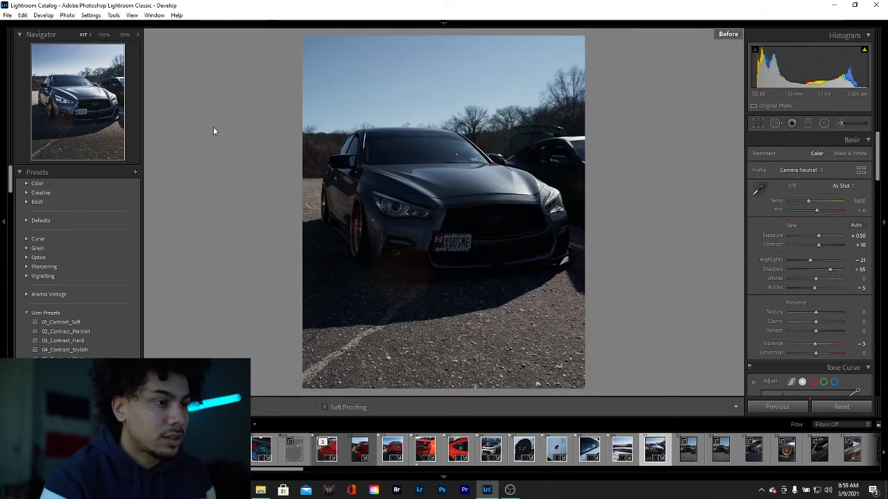
key(backslash)
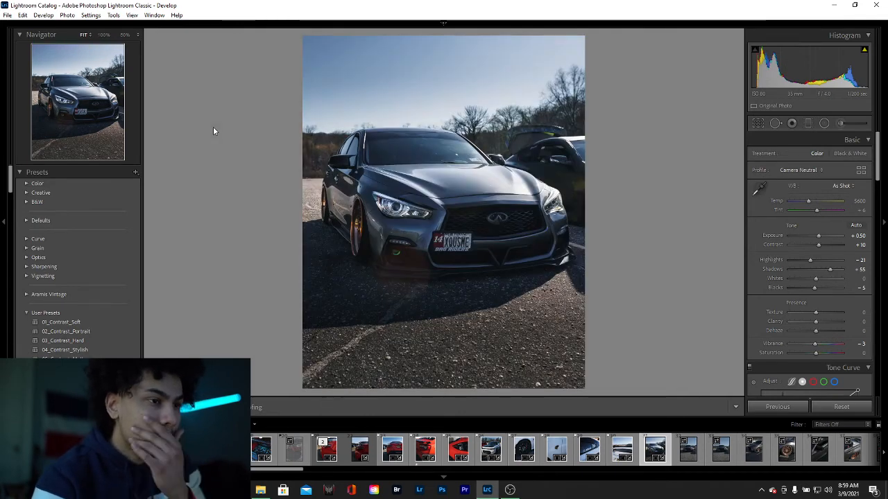
key(backslash)
key(backslash)
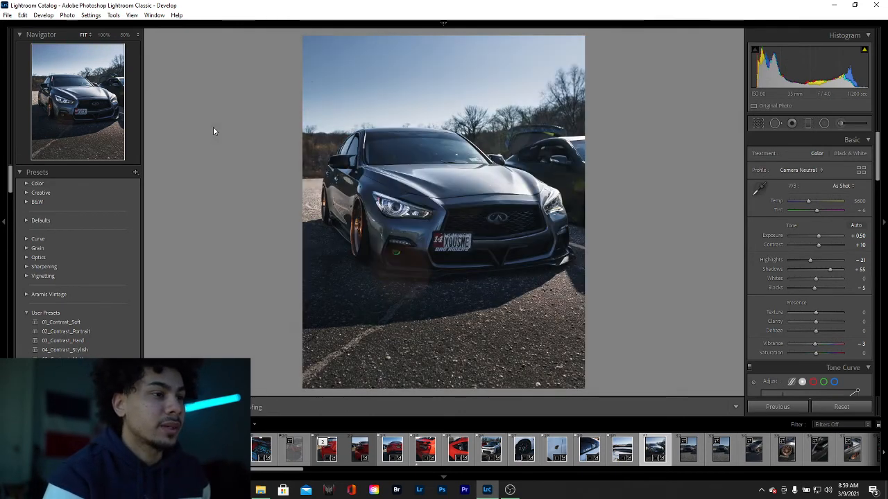
key(backslash)
key(backslash)
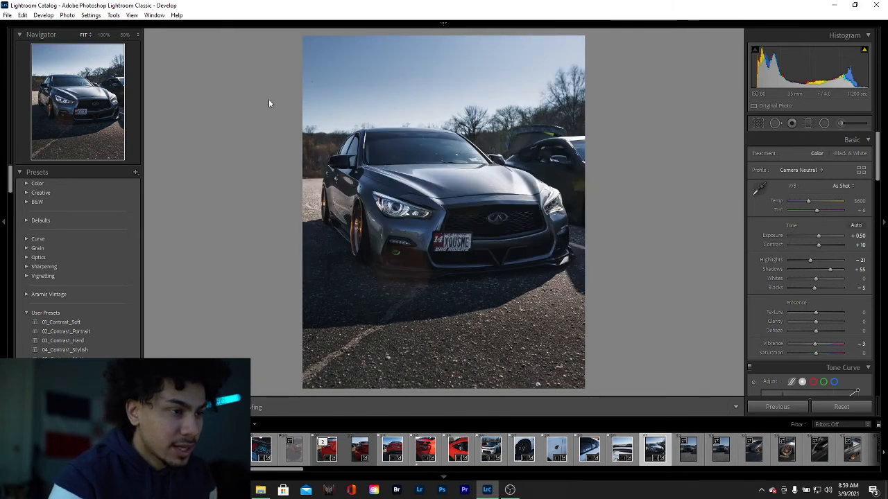
Step: Raise the saturation of Red to +38 and Orange to +43, and try Aqua at -80 before setting it to -100
scroll(810, 228, down, 6)
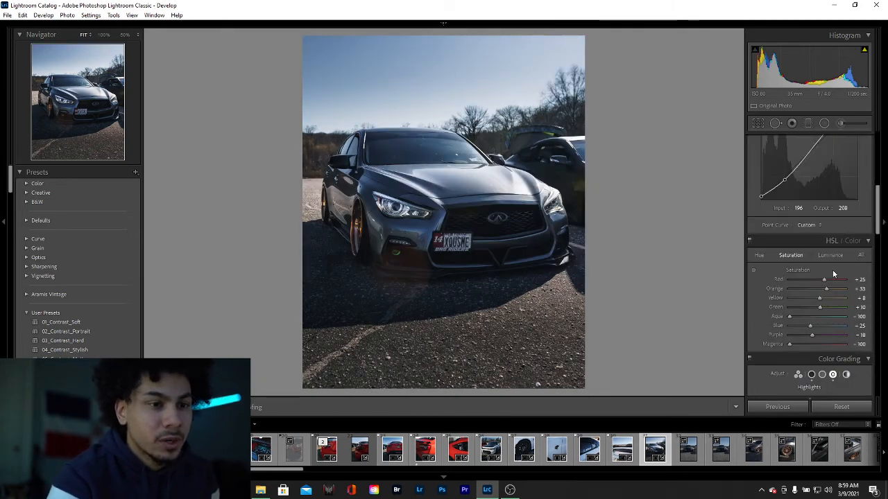
drag(828, 288, 831, 290)
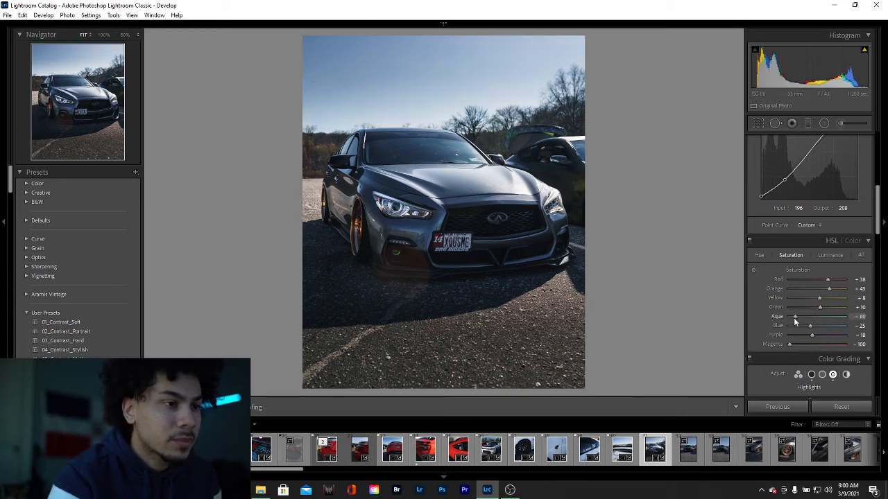
drag(794, 321, 760, 318)
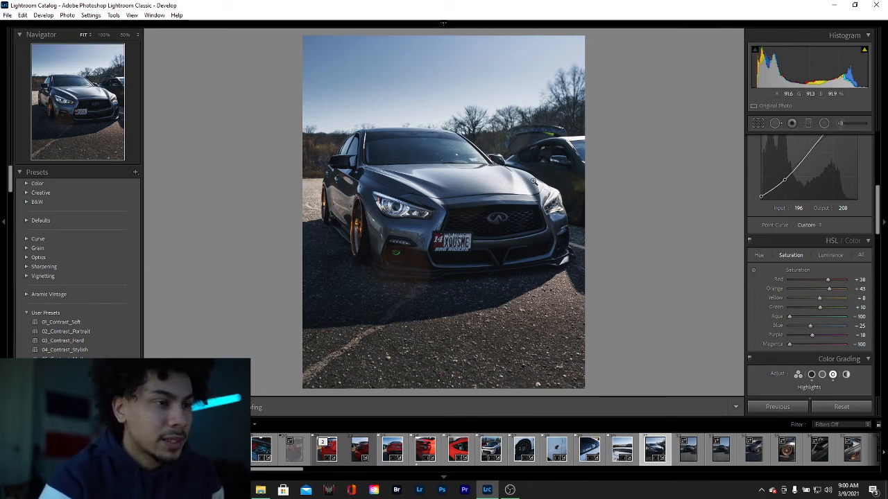
Step: Inspect the hood and grille up close, and compare the full edited photo with the original several times
click(525, 188)
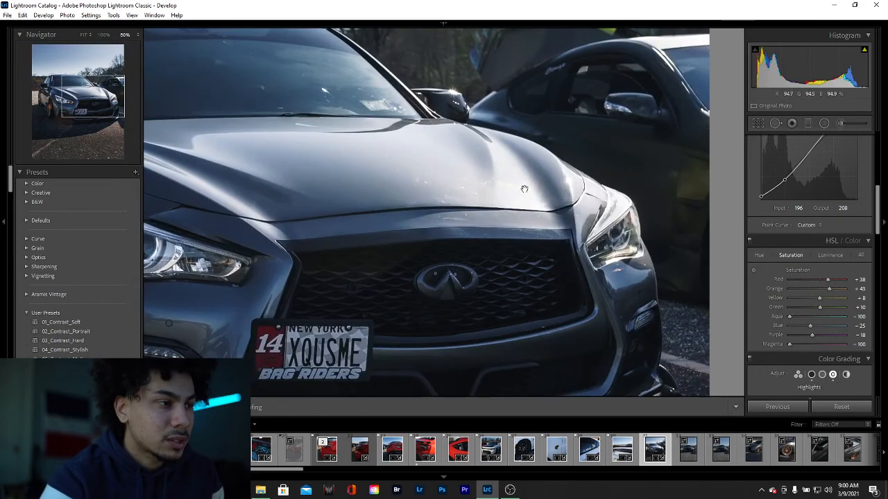
click(524, 192)
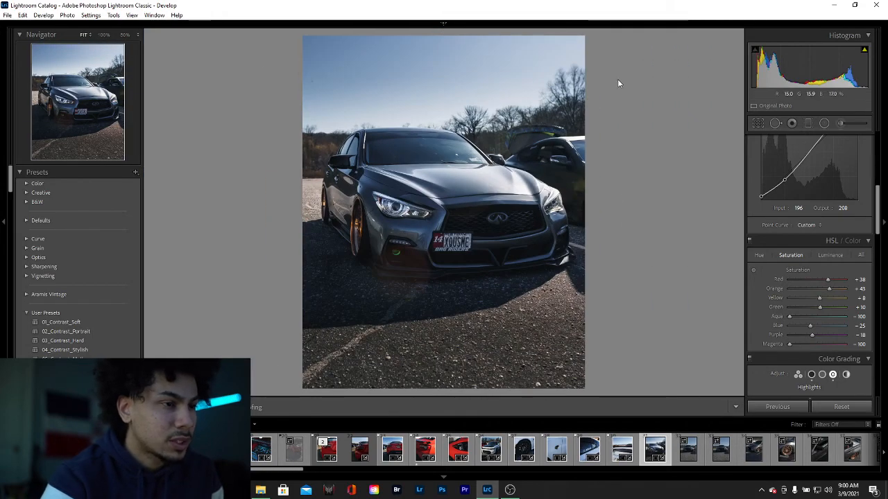
key(backslash)
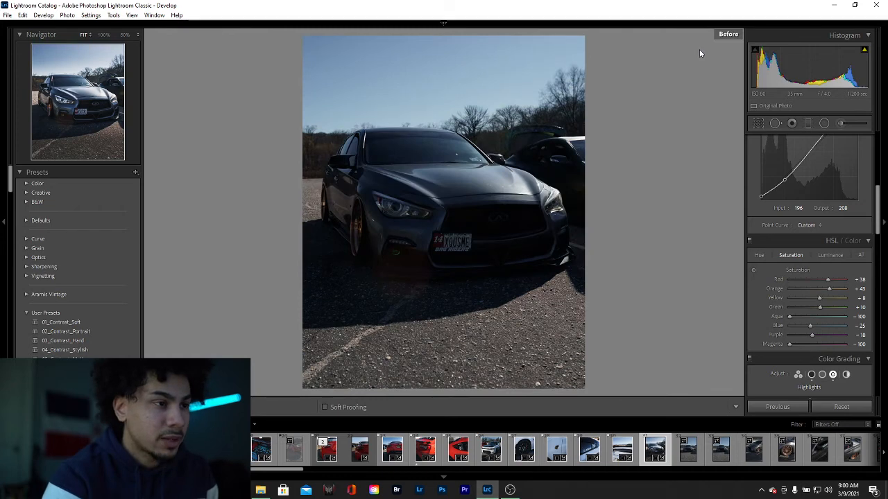
key(backslash)
key(backslash)
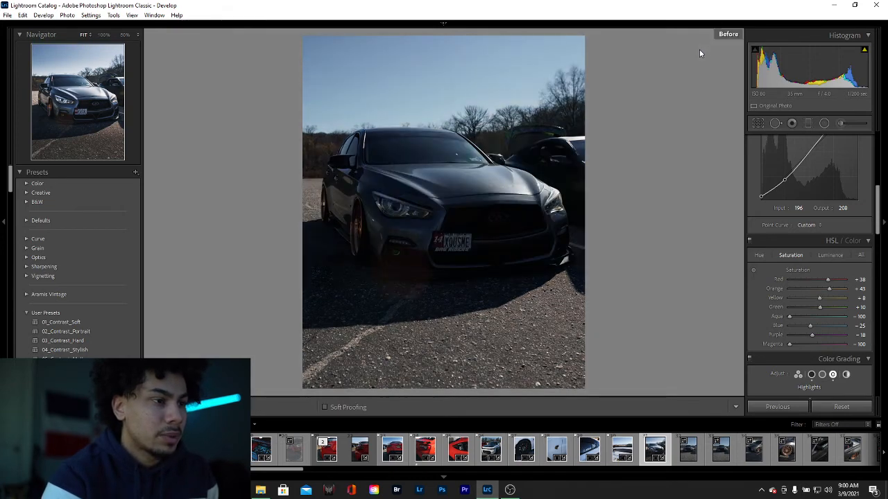
key(backslash)
key(backslash)
key(backslash)
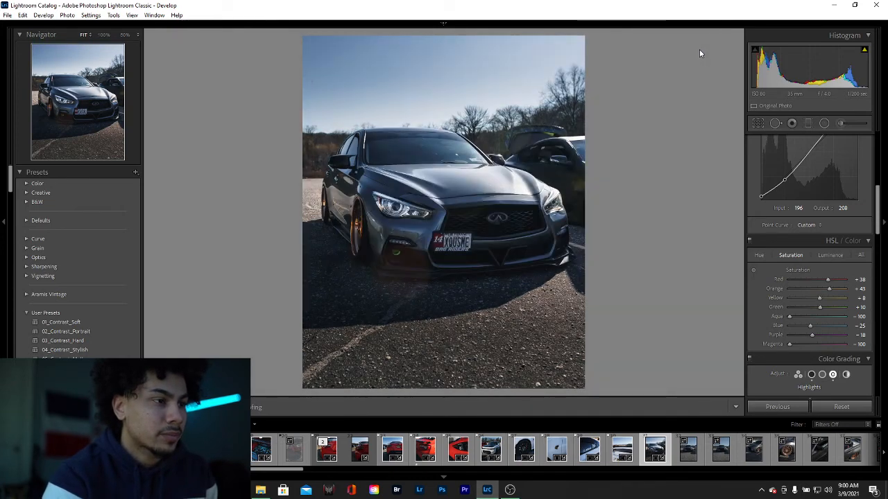
key(backslash)
key(backslash)
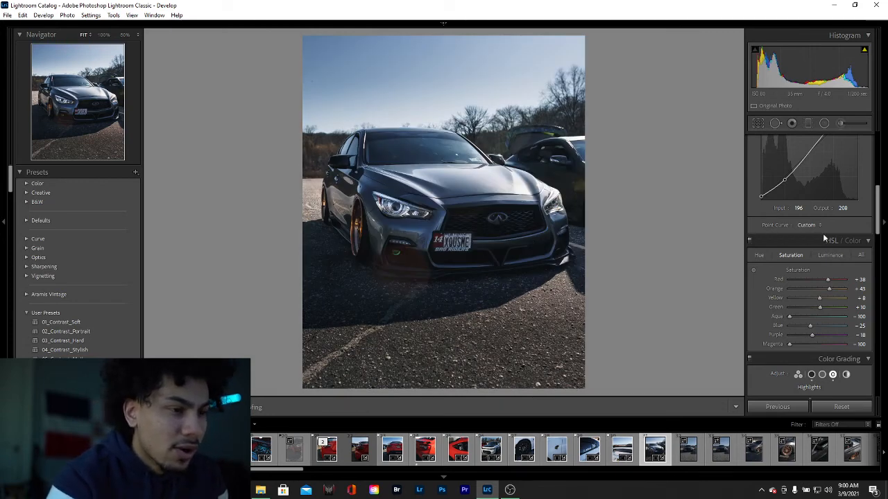
Step: Select the existing pavement gradient to review its settings and extent, and close the Graduated Filter
click(808, 124)
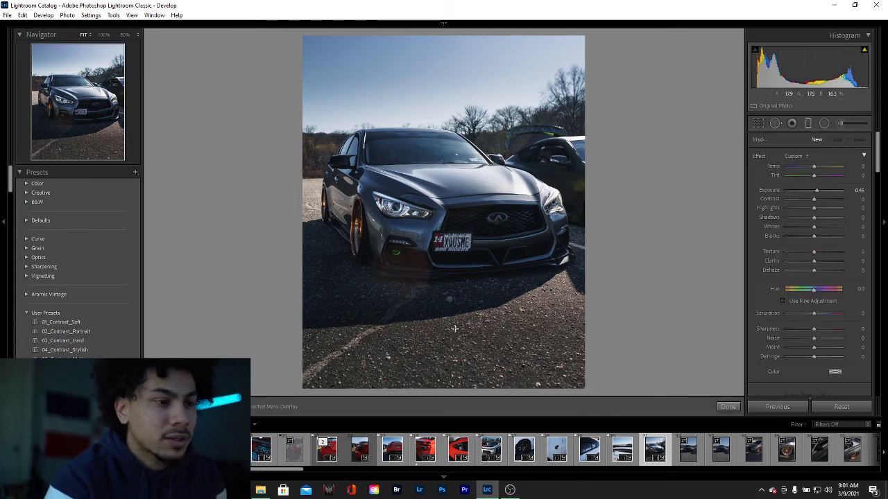
click(448, 302)
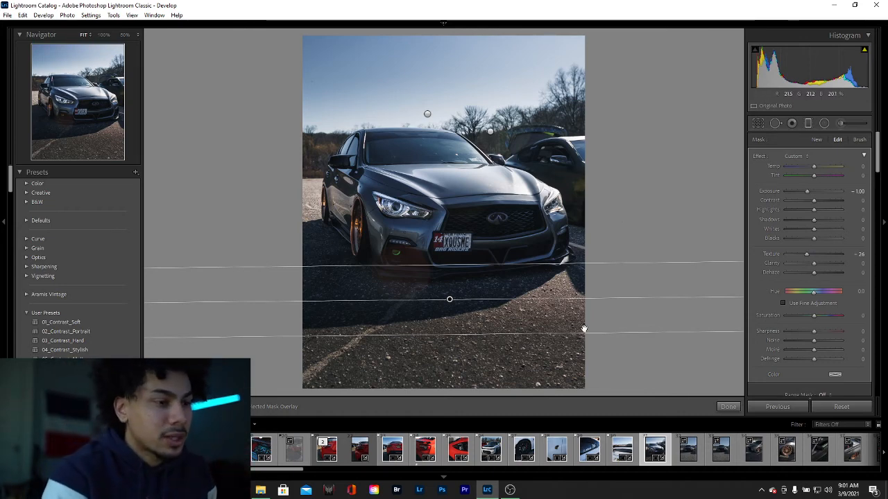
click(807, 125)
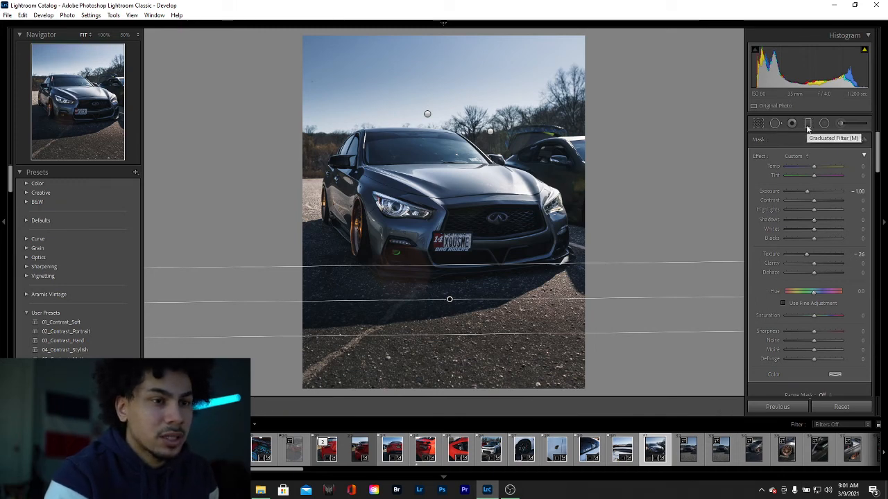
Step: Compare the photo with the original, and brush a new mask with exposure 0.45 over the front bumper, lower grille and car's side
key(backslash)
key(backslash)
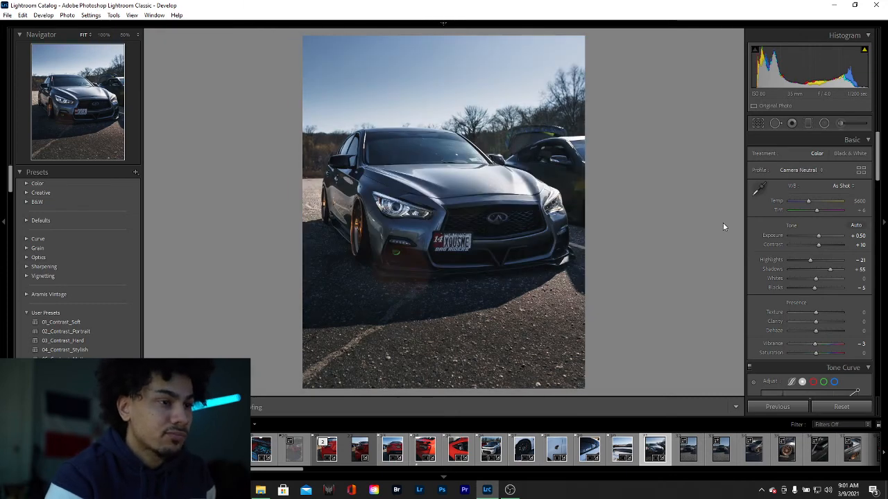
click(840, 124)
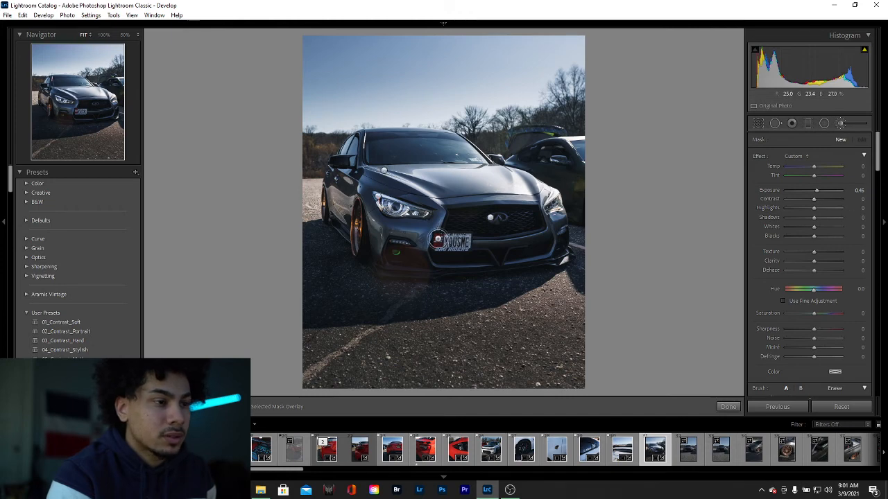
mouse_move(437, 240)
mouse_down()
mouse_move(465, 242)
mouse_move(436, 239)
mouse_move(463, 239)
mouse_move(437, 241)
mouse_move(454, 238)
mouse_move(464, 244)
mouse_move(449, 262)
mouse_up()
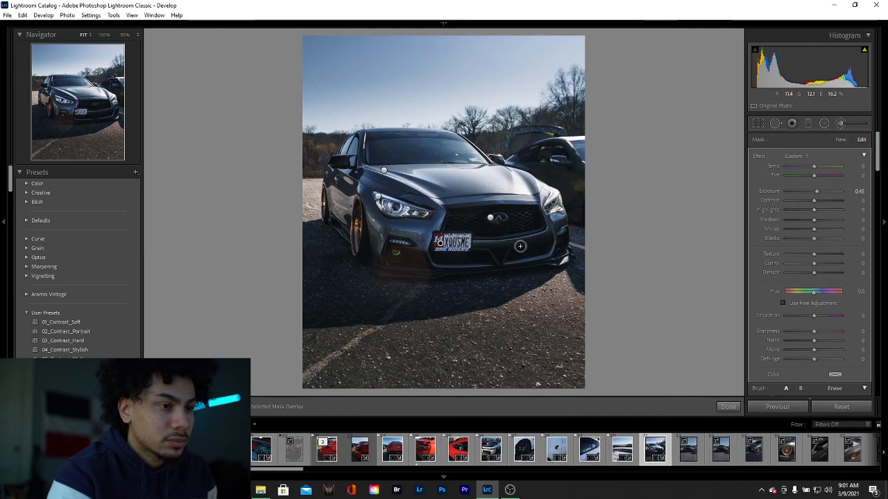
drag(520, 247, 505, 258)
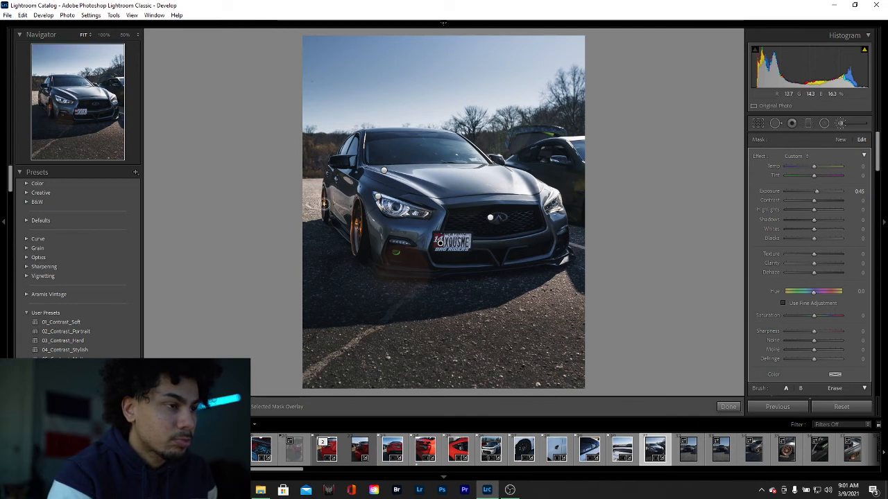
mouse_move(325, 204)
mouse_down()
mouse_move(357, 231)
mouse_move(357, 212)
mouse_move(355, 242)
mouse_move(359, 203)
mouse_move(354, 251)
mouse_move(358, 208)
mouse_up()
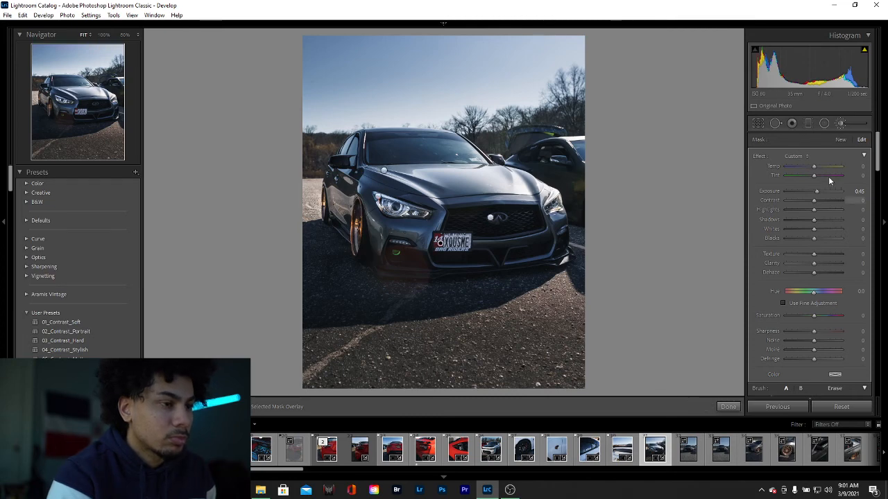
click(841, 123)
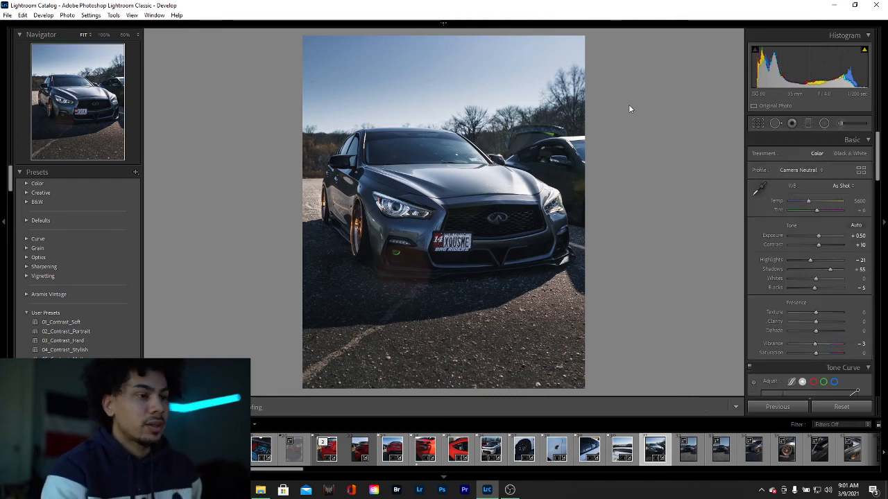
Step: Compare the brushed photo with the original twice
key(backslash)
key(backslash)
key(backslash)
key(backslash)
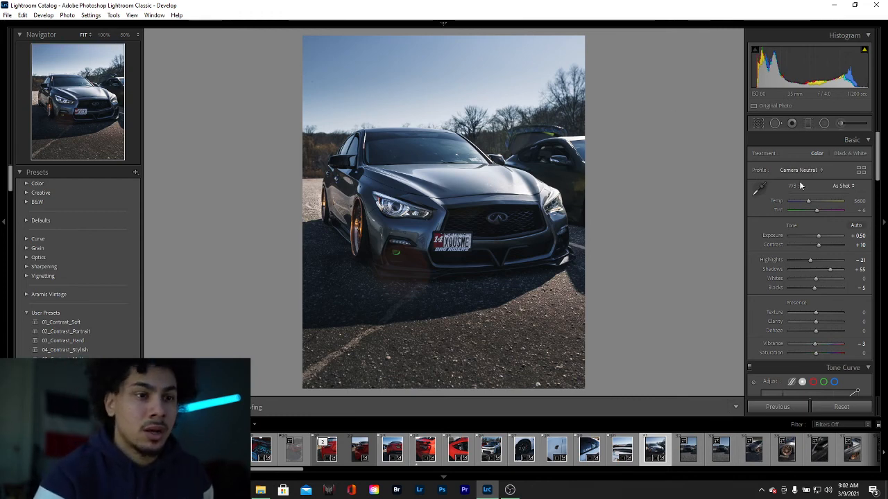
Step: Review the photo's develop settings from Basic and HSL through Detail and Lens Corrections to Calibration
scroll(828, 185, down, 10)
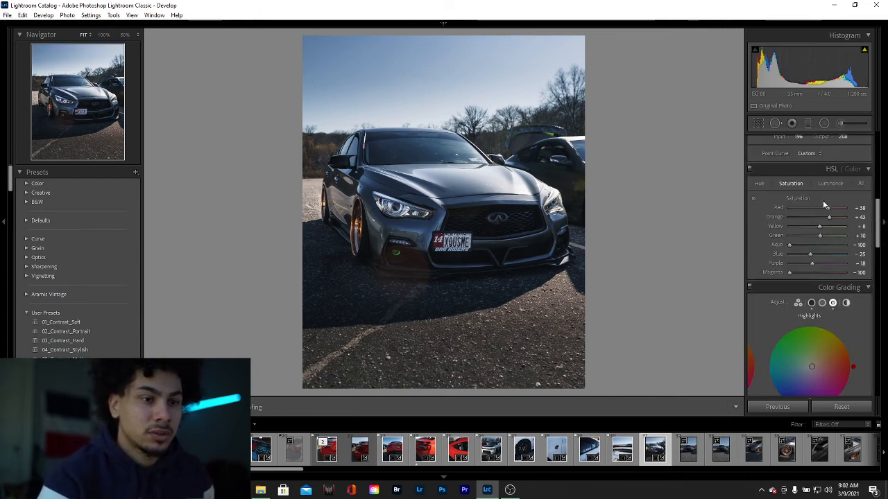
scroll(832, 268, up, 10)
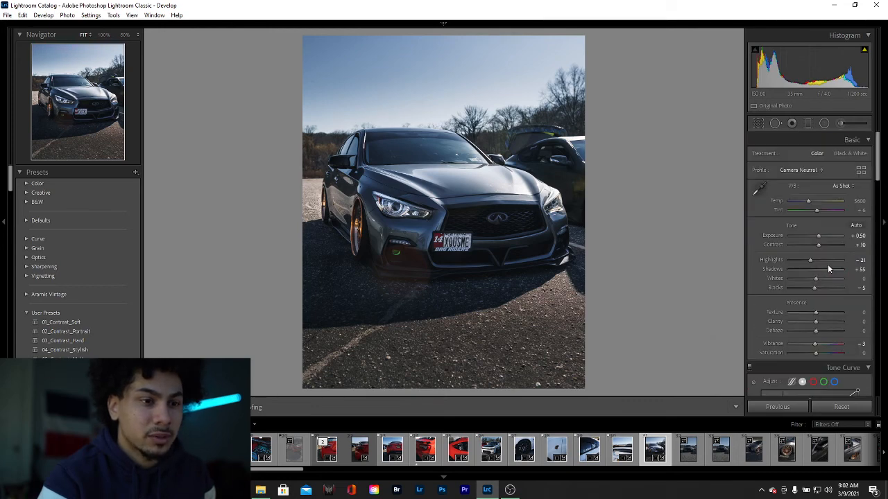
scroll(828, 267, down, 10)
scroll(817, 215, down, 3)
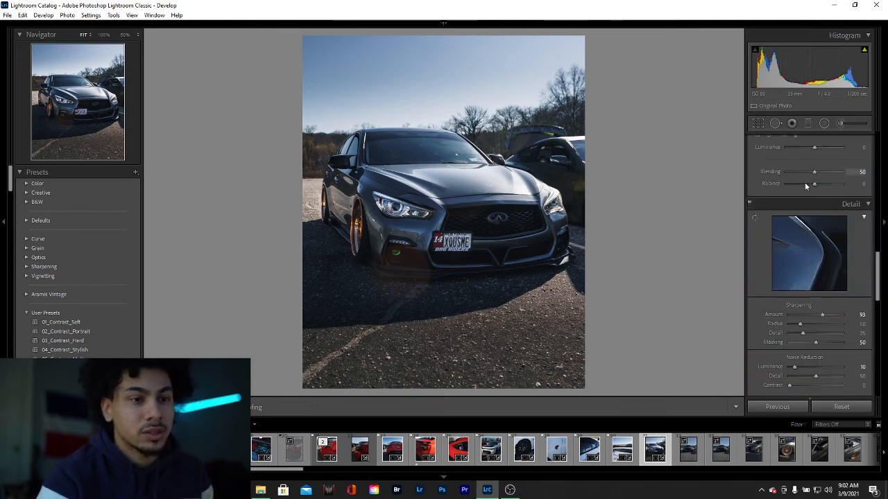
scroll(813, 187, down, 5)
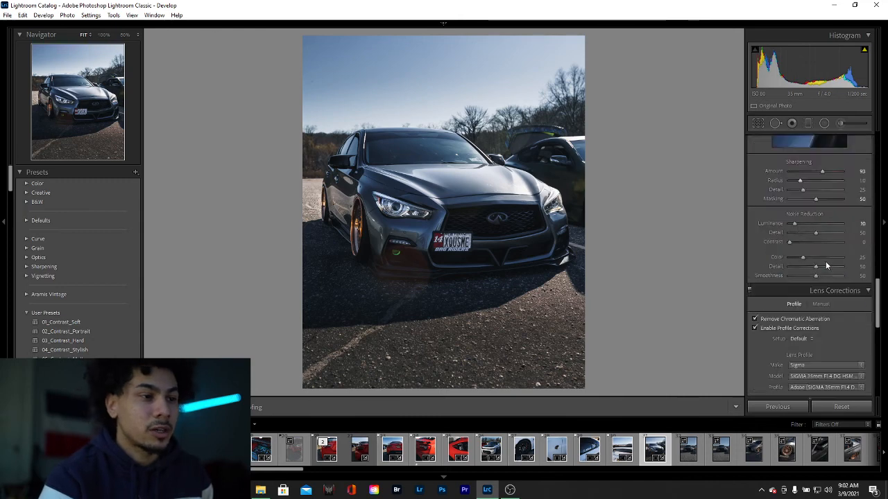
scroll(814, 238, down, 2)
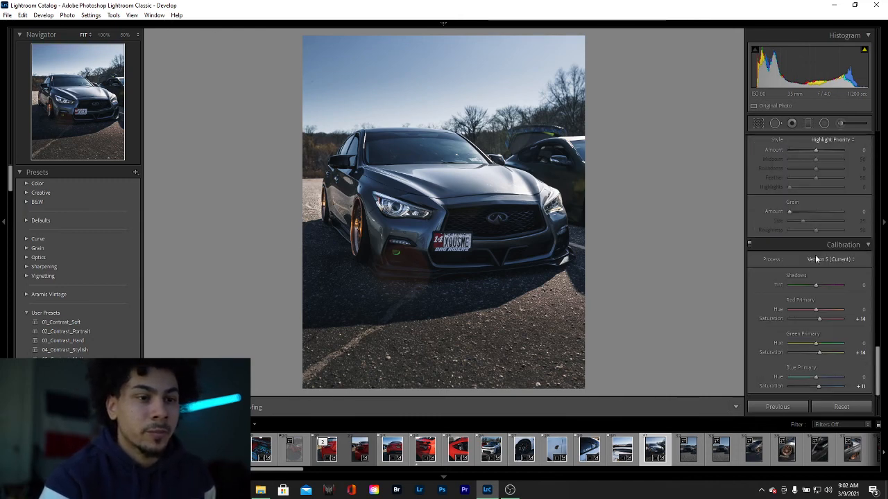
scroll(813, 296, up, 10)
scroll(811, 277, up, 2)
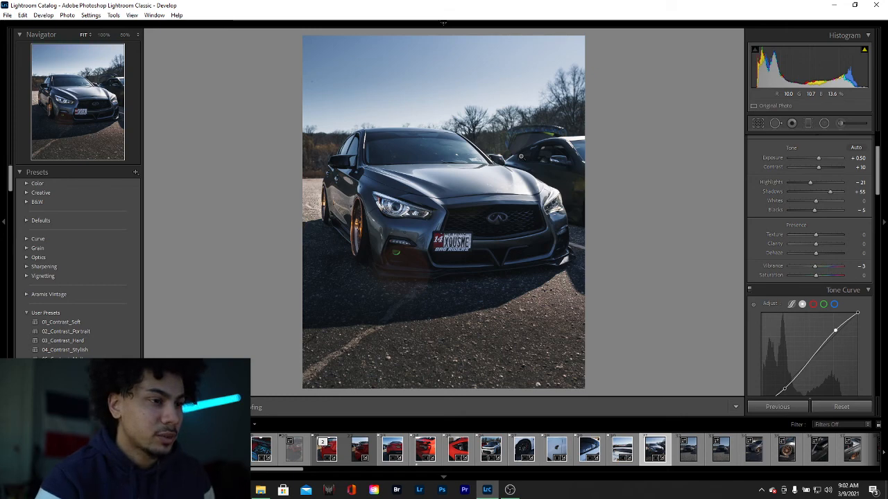
Step: Open the export settings for the edited photo and review the location, file naming, image format, metadata and watermark options
click(8, 15)
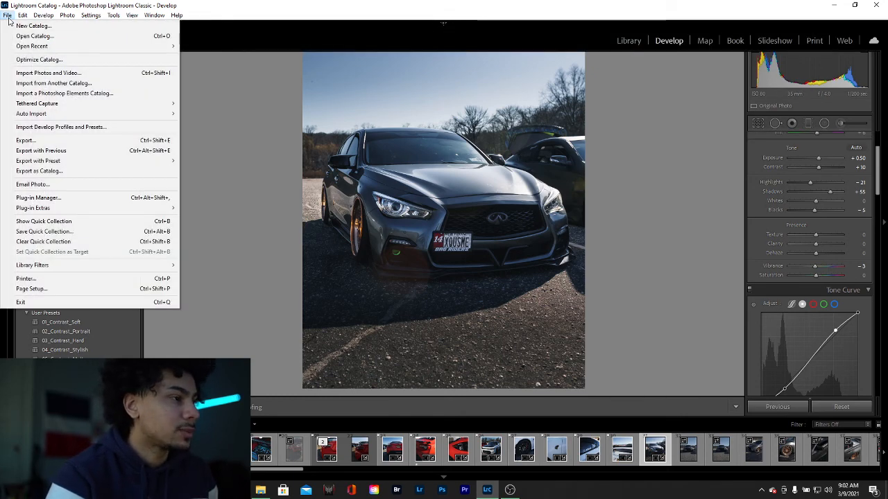
click(136, 143)
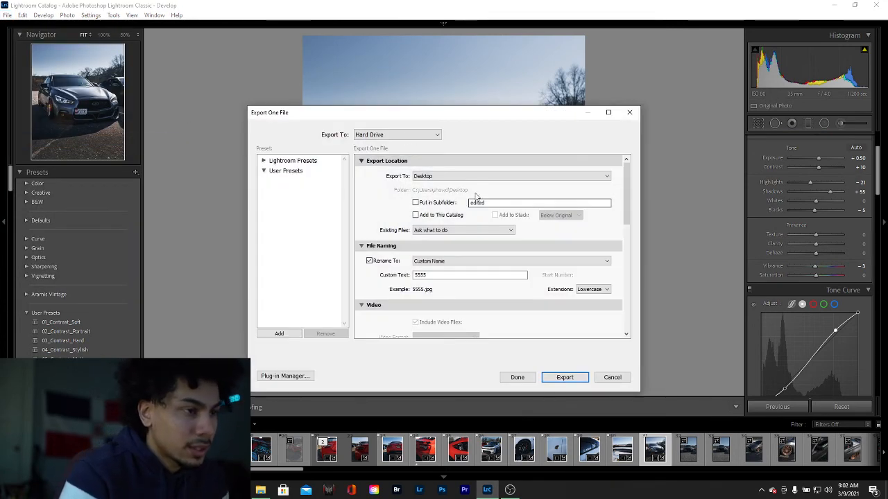
scroll(439, 288, down, 10)
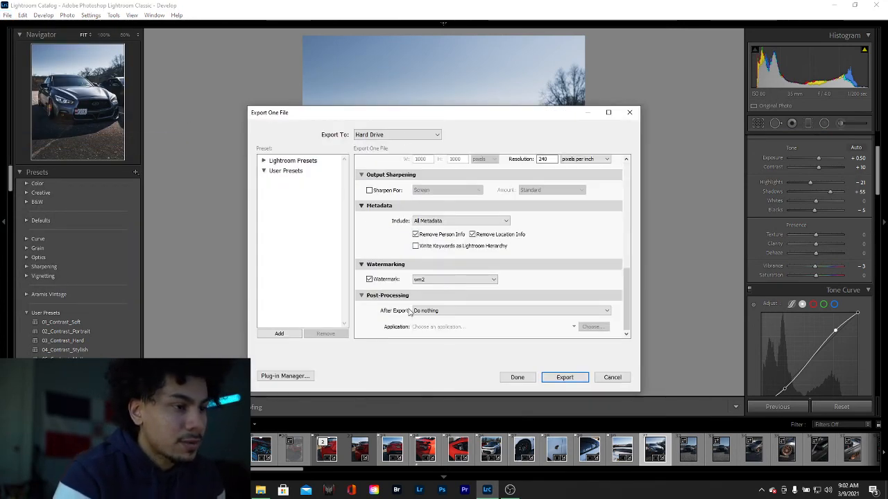
scroll(427, 320, up, 5)
scroll(427, 315, down, 1)
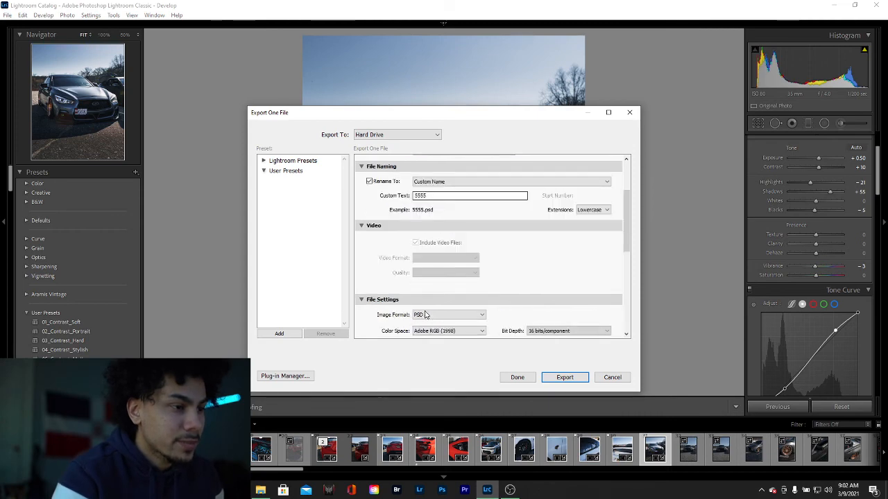
scroll(431, 316, up, 1)
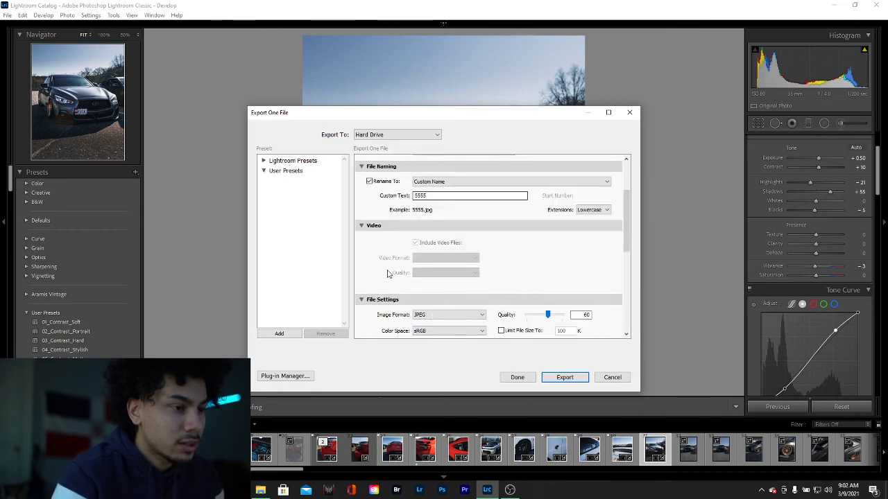
scroll(377, 264, down, 5)
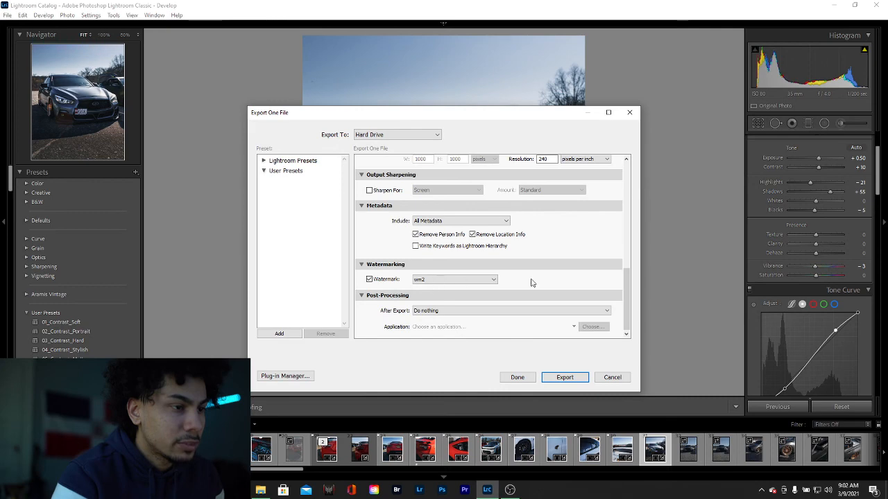
Step: Set the JPEG quality to 100, try to export the photo as 5555, and cancel at the file name conflict
scroll(625, 309, up, 4)
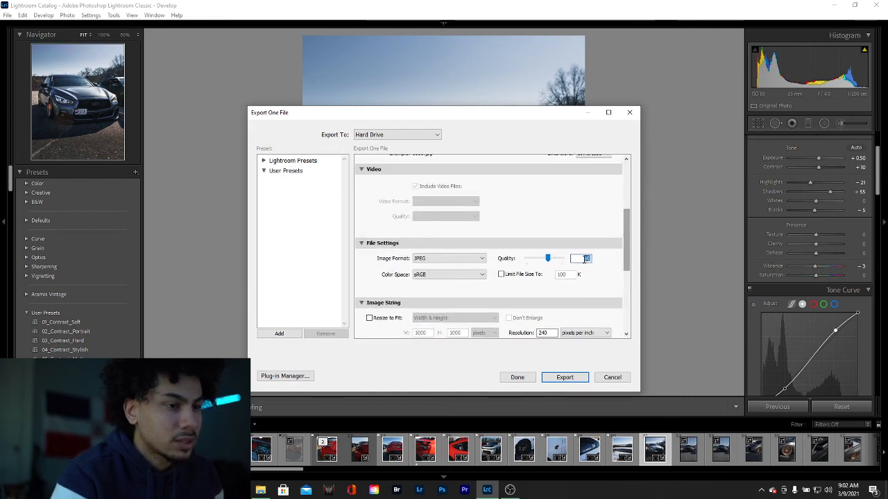
text(100)
key(Return)
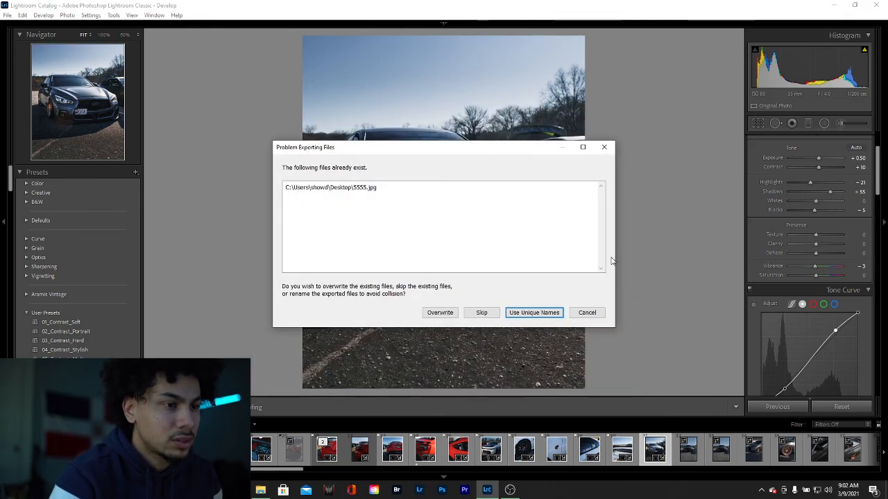
click(587, 313)
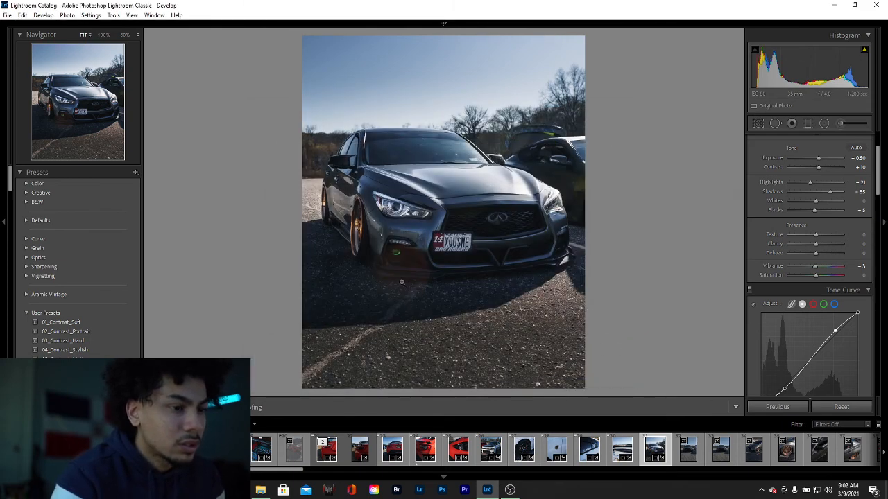
Step: Export the photo to the Desktop with custom renaming turned off, keeping its original file name and the wm2 watermark
click(7, 15)
click(35, 139)
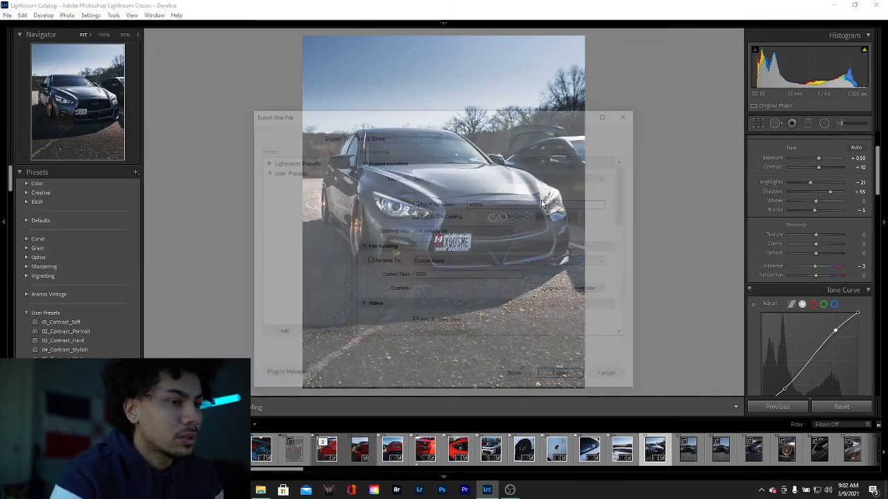
drag(627, 221, 630, 261)
scroll(631, 261, up, 3)
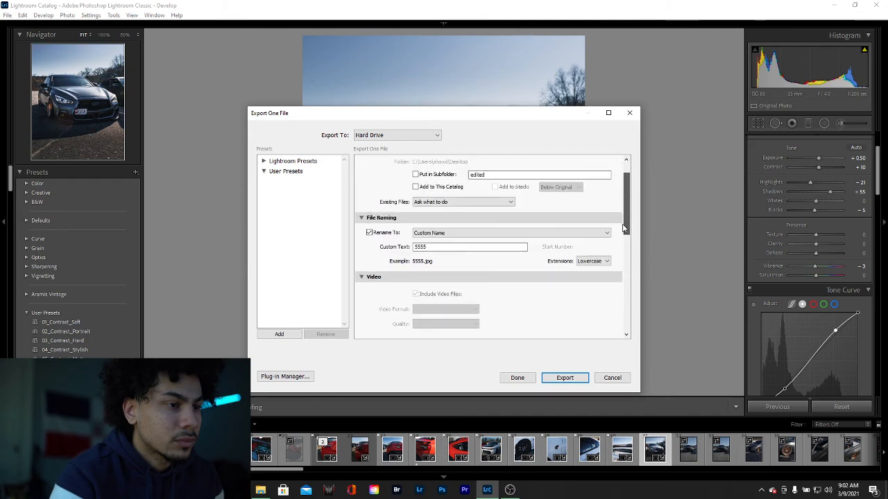
click(369, 234)
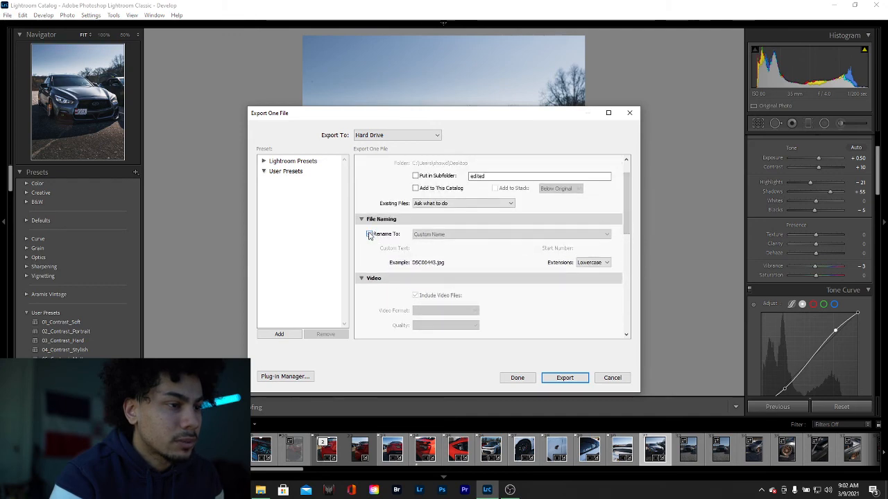
scroll(507, 214, up, 1)
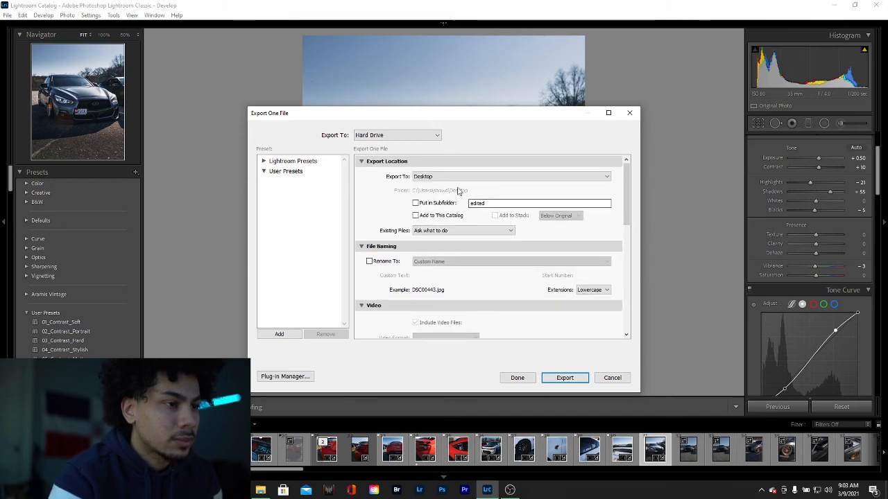
scroll(555, 292, down, 10)
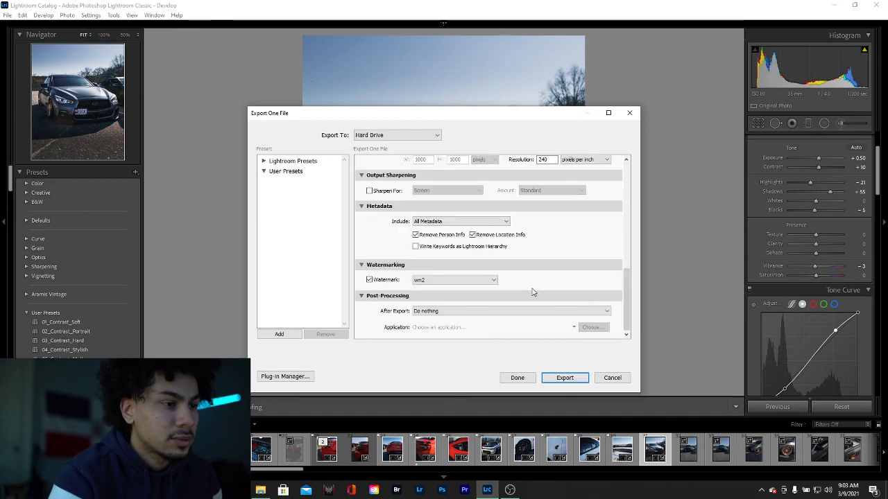
click(565, 377)
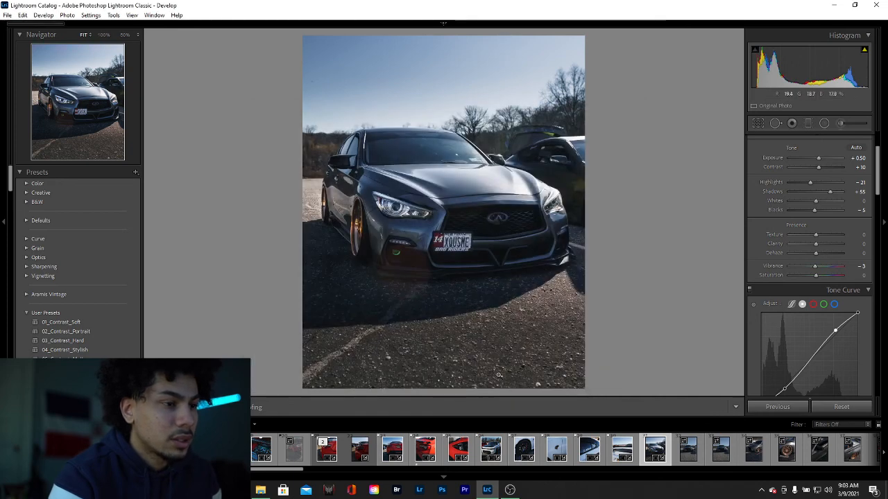
Step: Switch to the Windows desktop and refresh it several times to load the exported photo's thumbnail
click(886, 491)
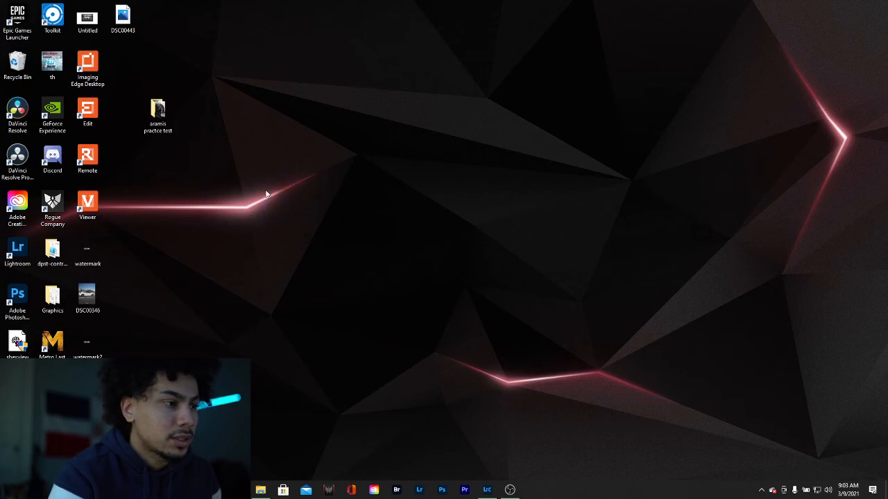
right_click(305, 200)
click(337, 227)
right_click(283, 119)
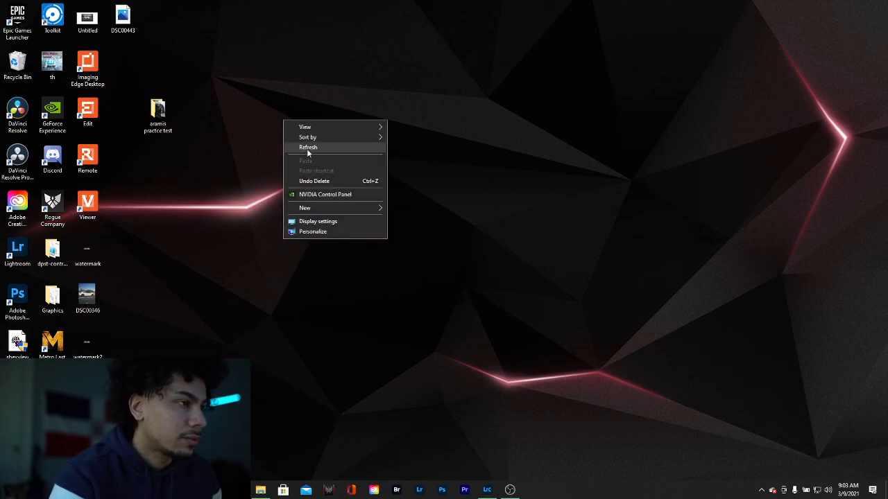
click(306, 149)
right_click(235, 39)
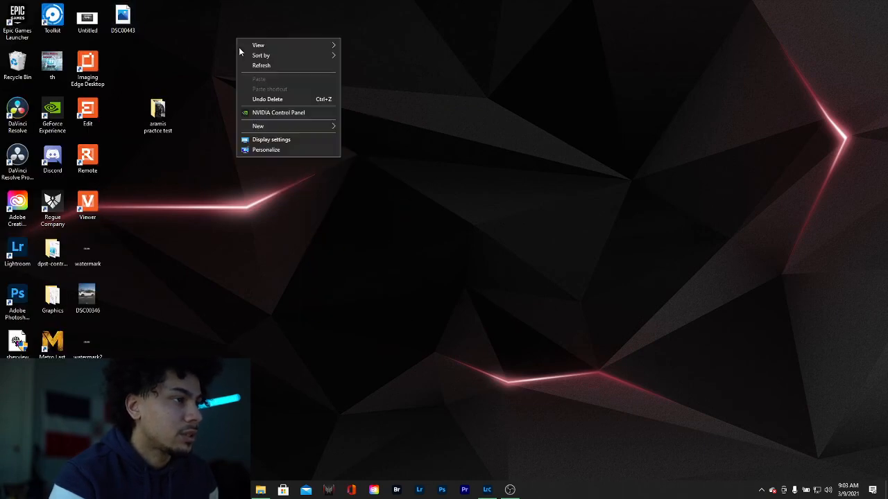
click(253, 65)
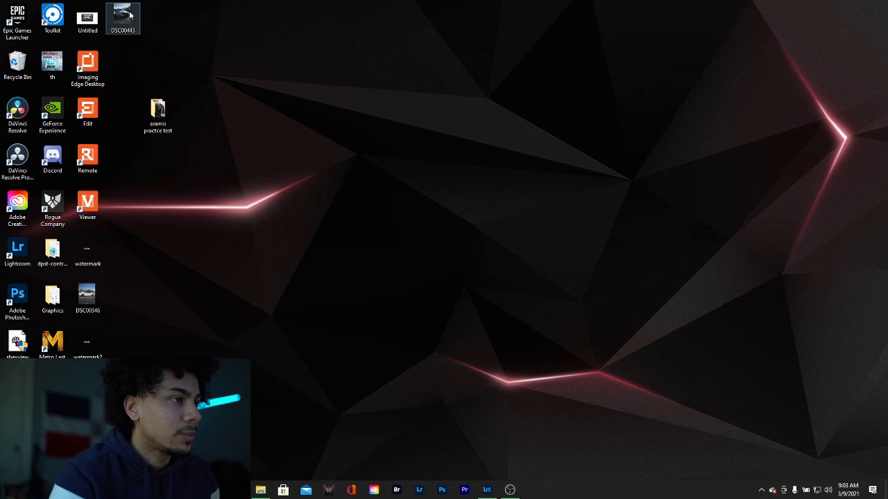
Step: Open the exported DSC00443 photo in Photos, maximize the viewer, and inspect the image
double_click(123, 18)
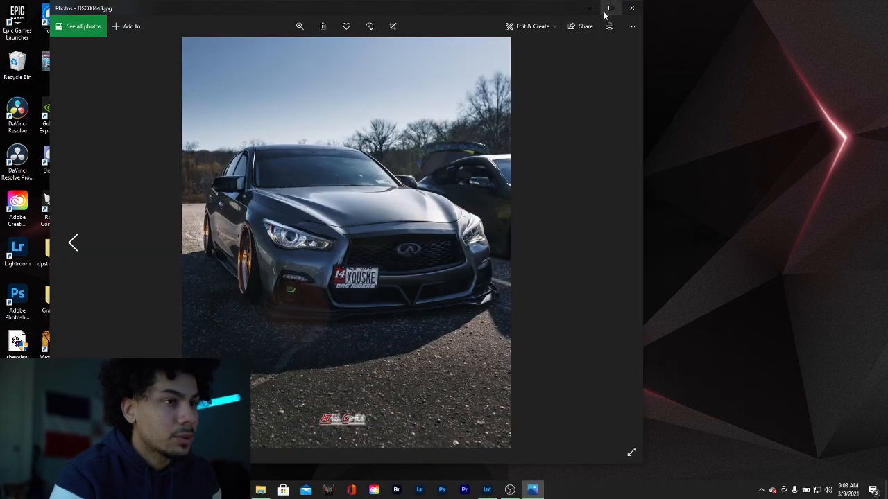
click(605, 13)
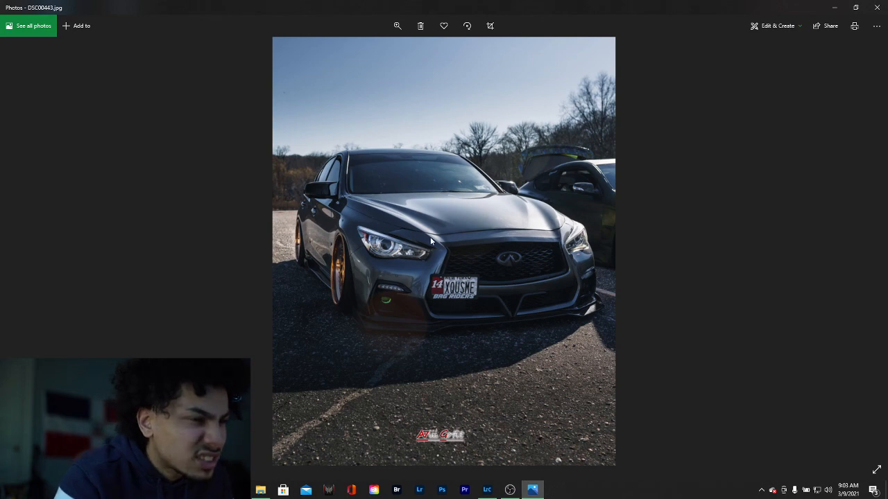
scroll(430, 241, up, 3)
scroll(430, 241, down, 3)
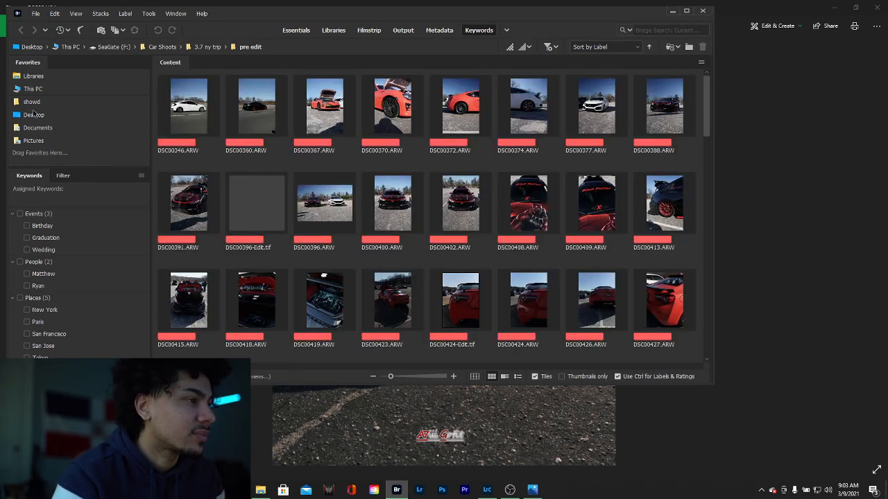
Step: Preview DSC00443.jpg from the Desktop folder full screen in Bridge, inspect the car's front at close zoom, and close the preview
click(33, 115)
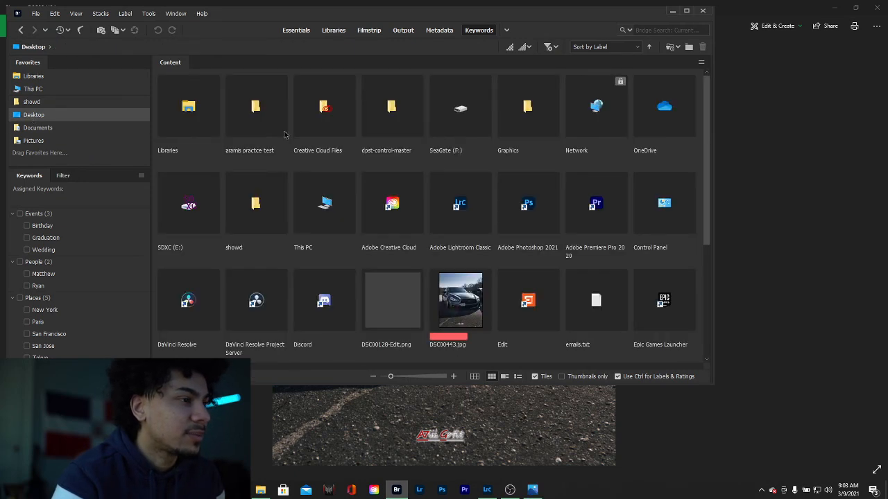
click(457, 294)
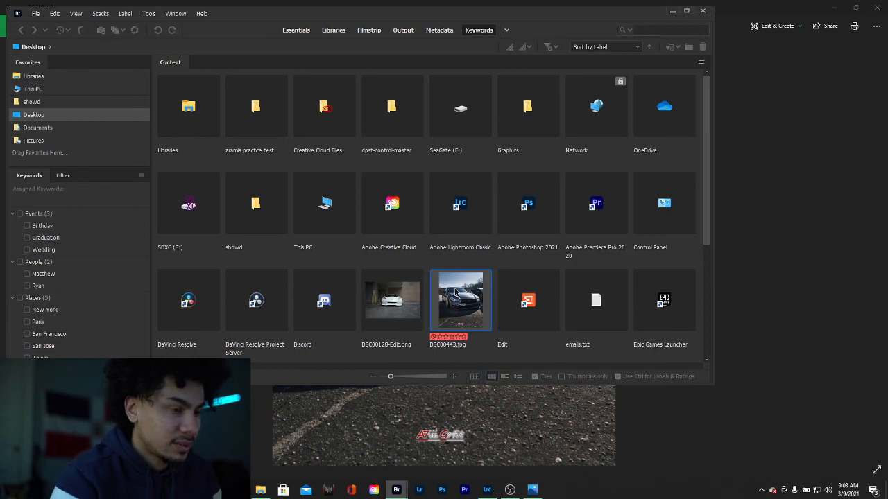
key(space)
click(596, 240)
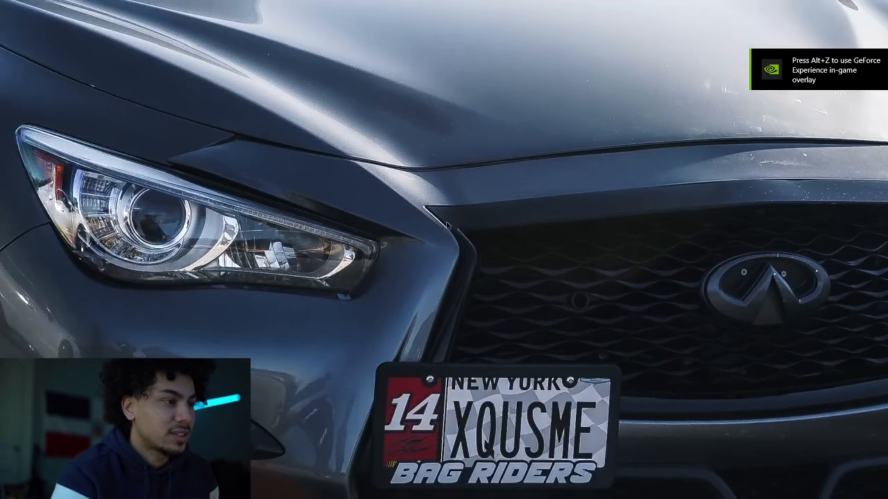
click(447, 225)
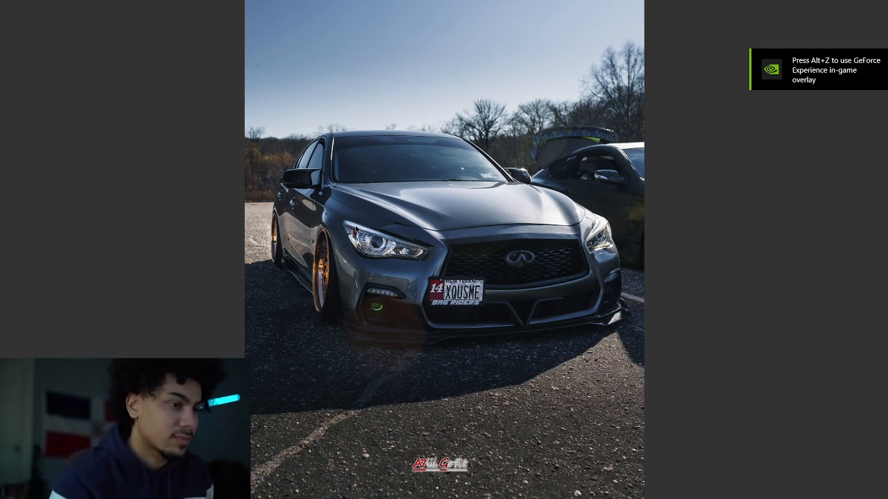
key(space)
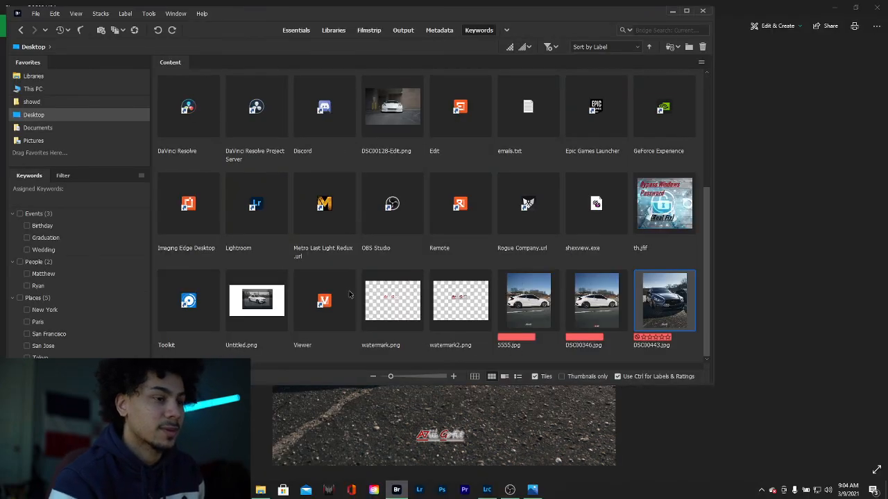
click(509, 489)
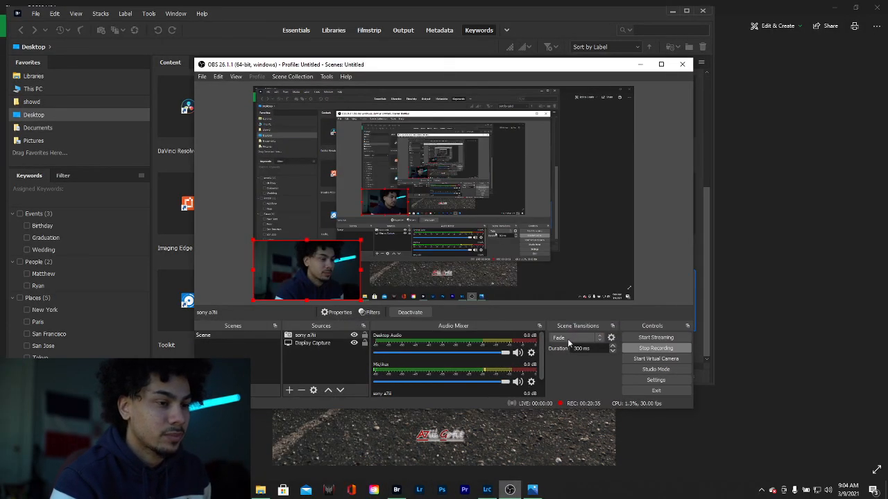